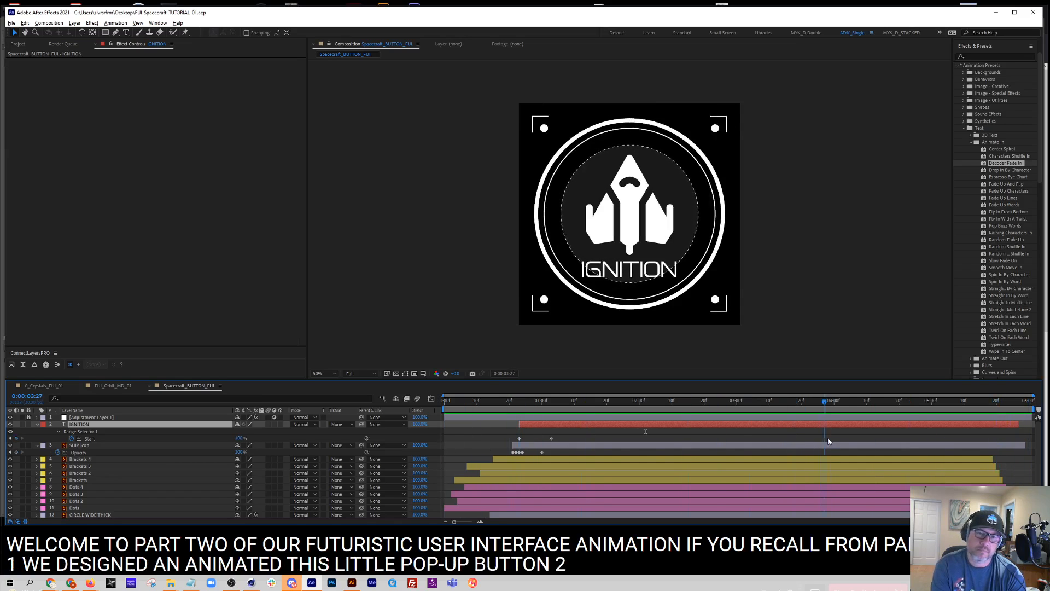
Review the spacecraft button animation and compare its look with the FUI_Orbit_MD_01 and 0_Crystals_FUI_01 compositions
drag(968, 436, 598, 357)
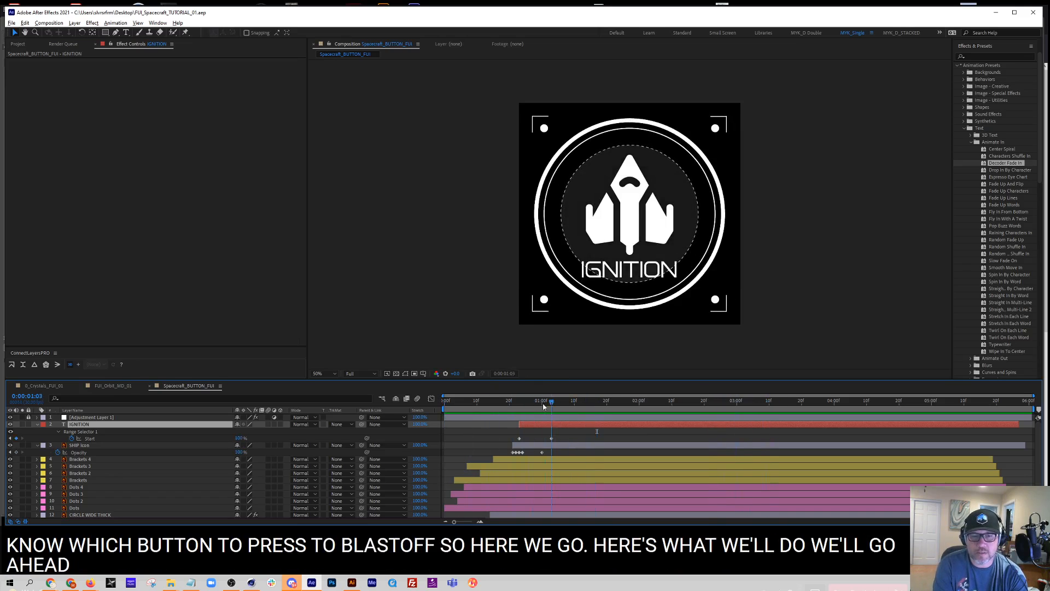
drag(553, 403, 626, 430)
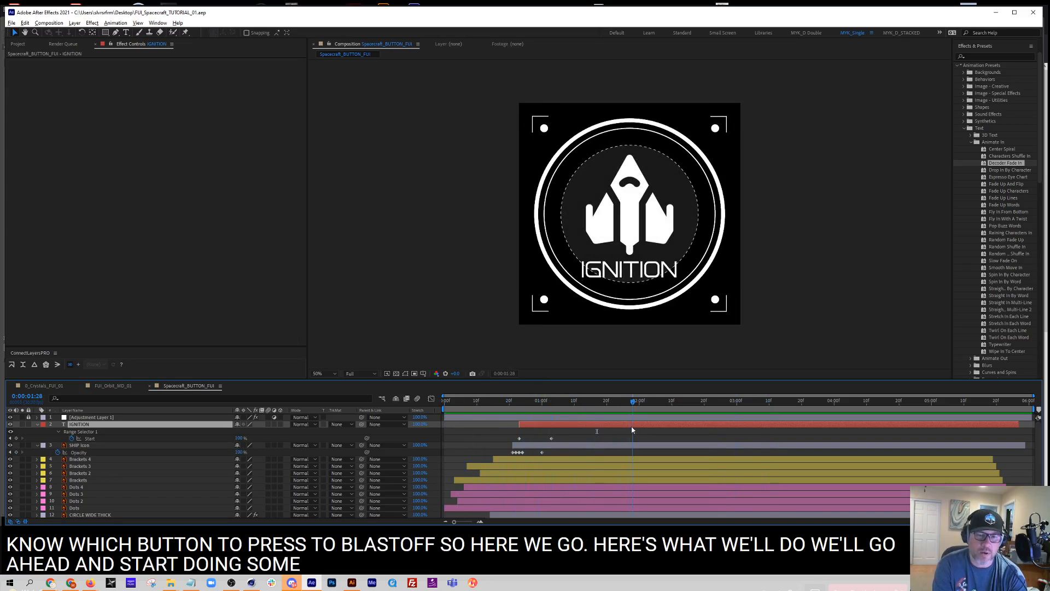
click(99, 386)
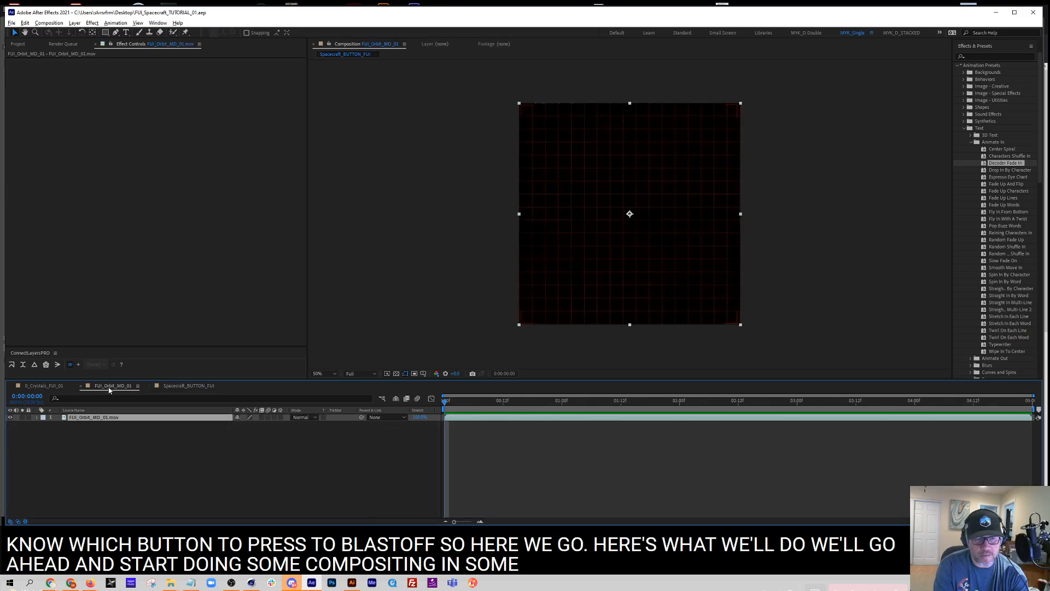
key(space)
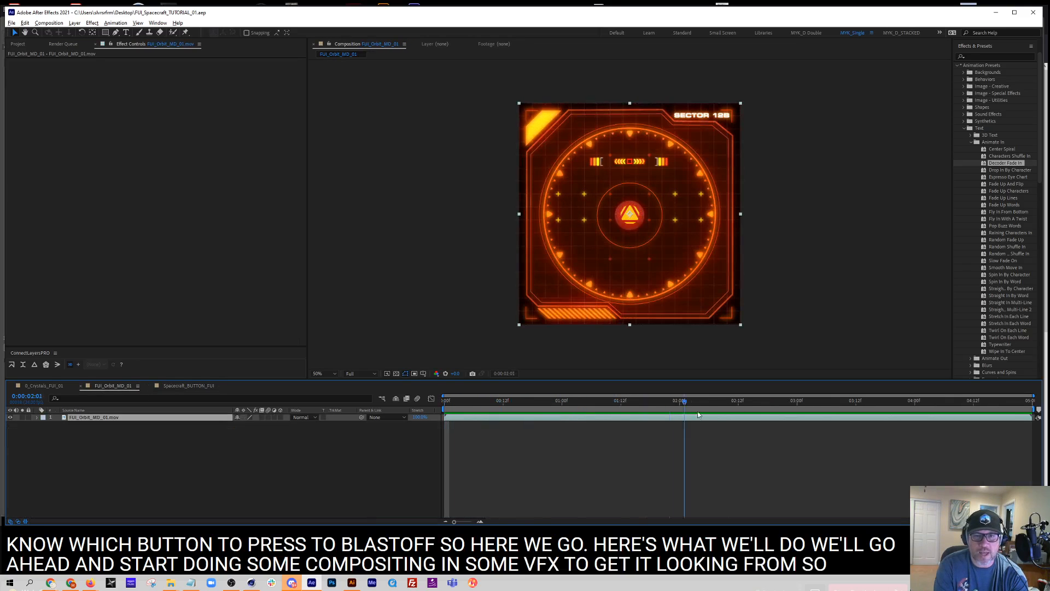
click(60, 387)
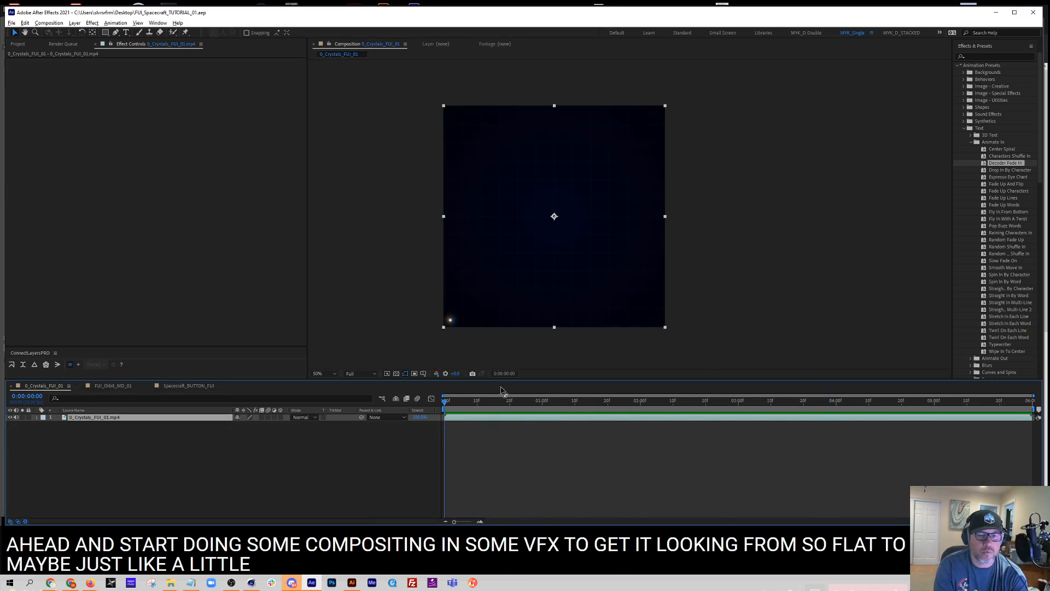
drag(754, 420, 572, 423)
click(193, 388)
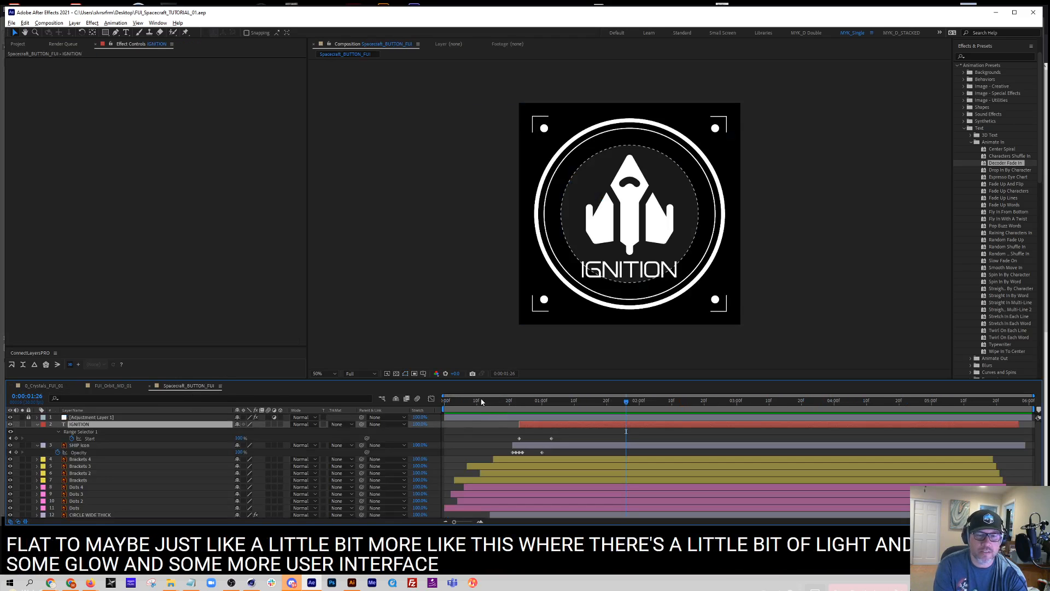
drag(481, 401, 614, 408)
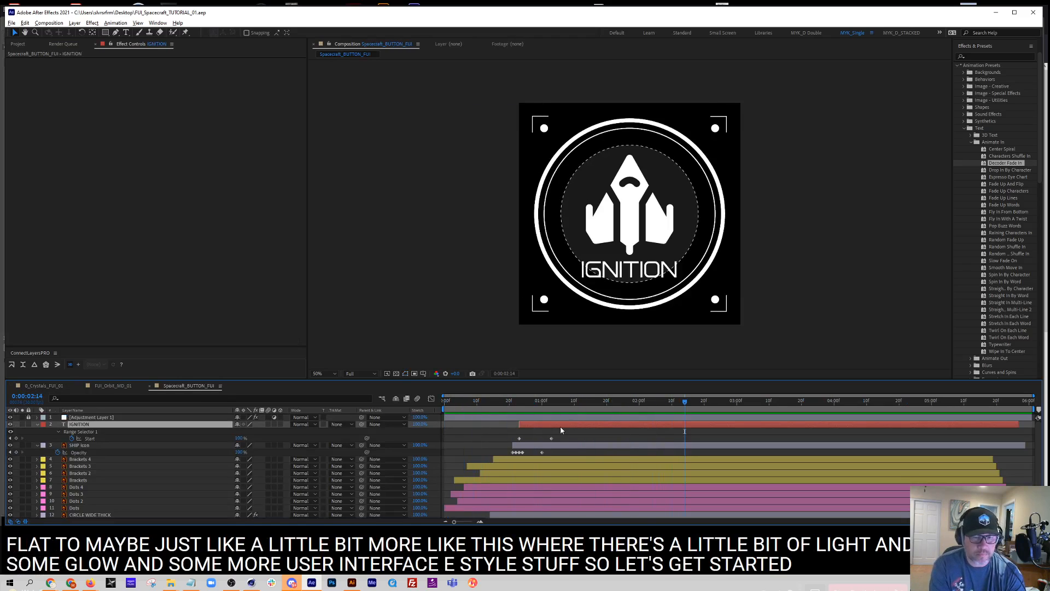
Collapse the expanded keyframe properties of the layers and scrub through the first part of the button animation
click(1025, 480)
key(u)
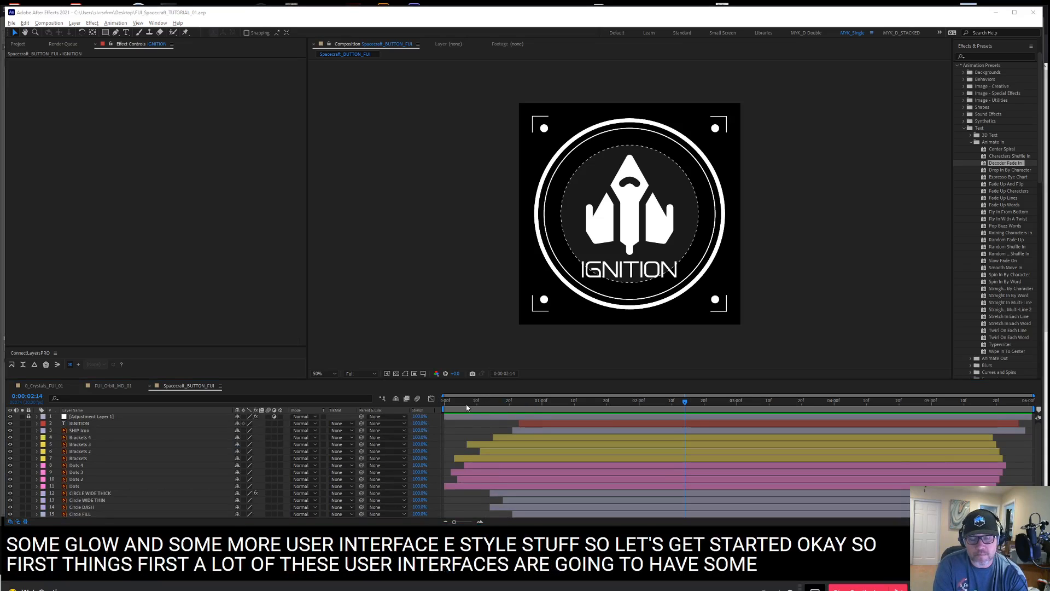
drag(456, 404, 617, 407)
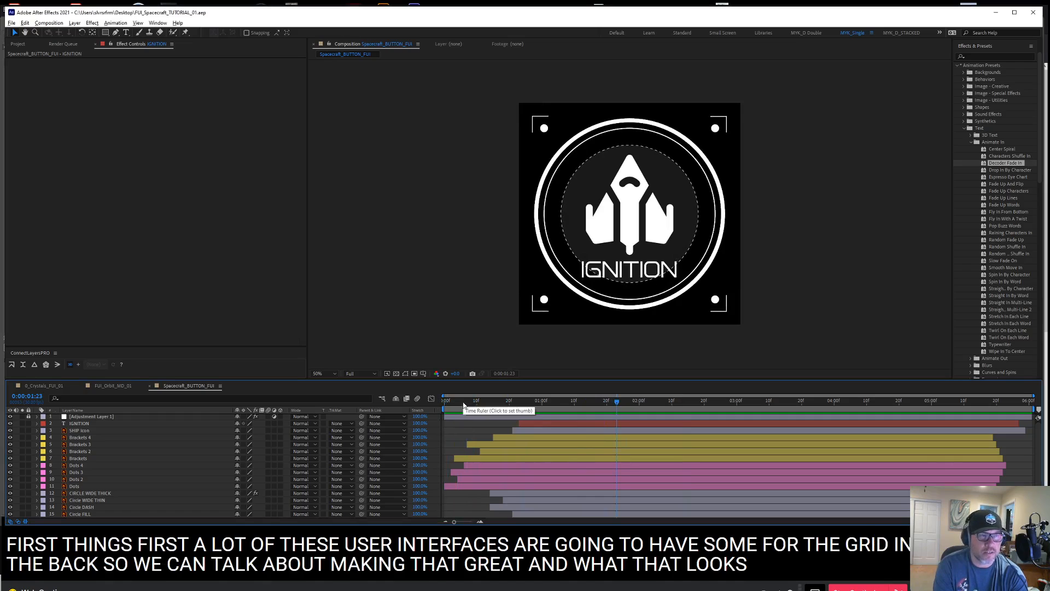
drag(452, 404, 590, 407)
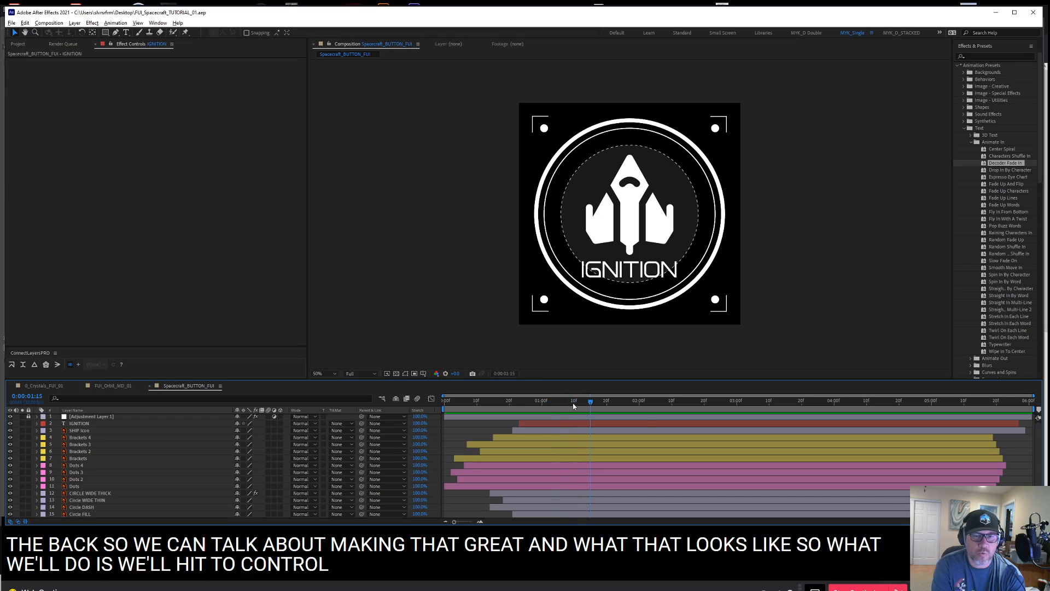
Create a black solid layer in the spacecraft button composition
key(ctrl+y)
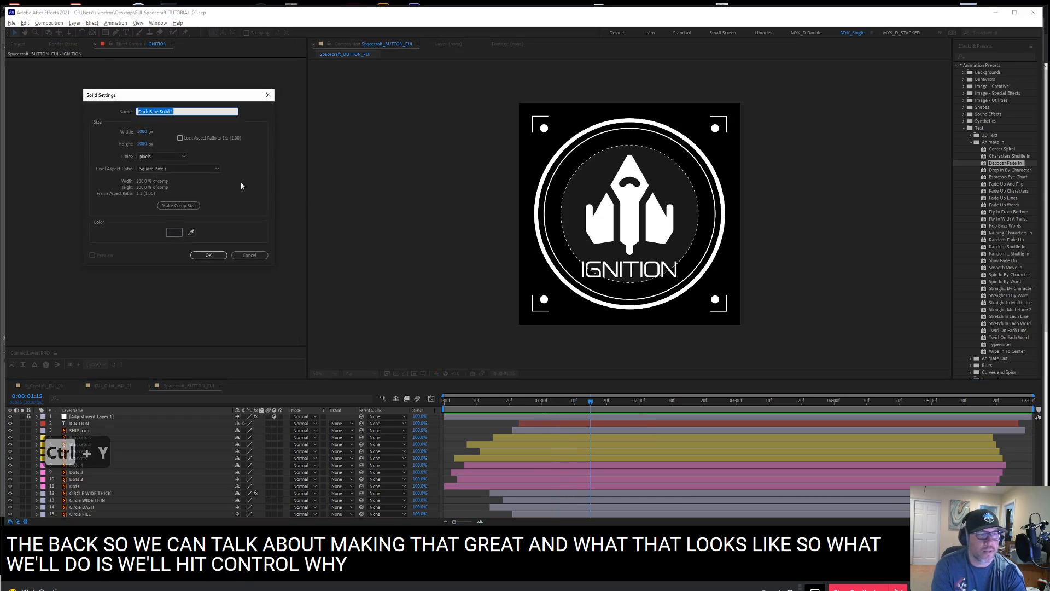
click(174, 232)
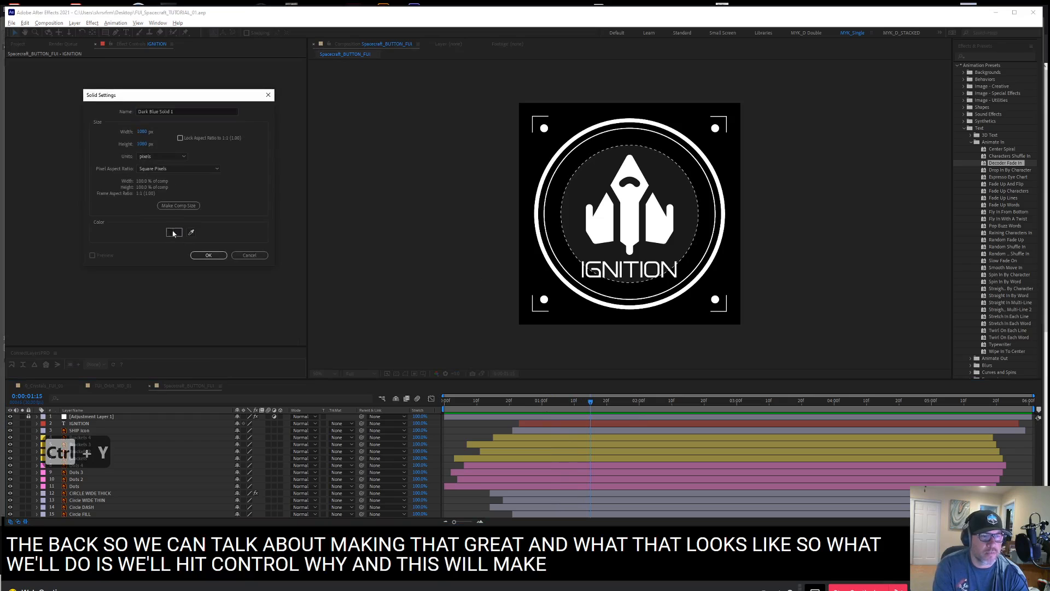
click(271, 265)
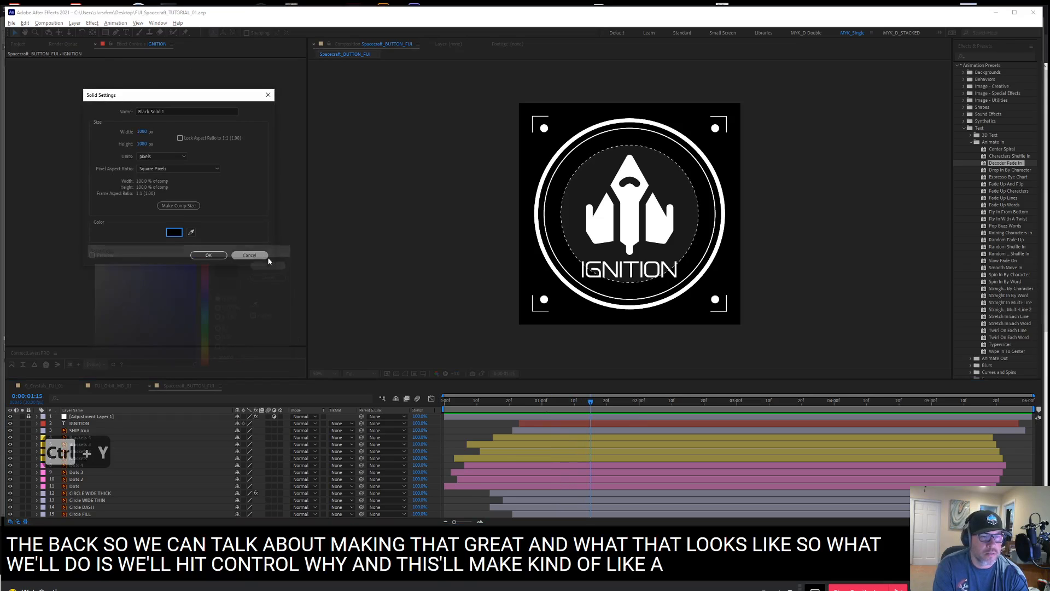
click(210, 255)
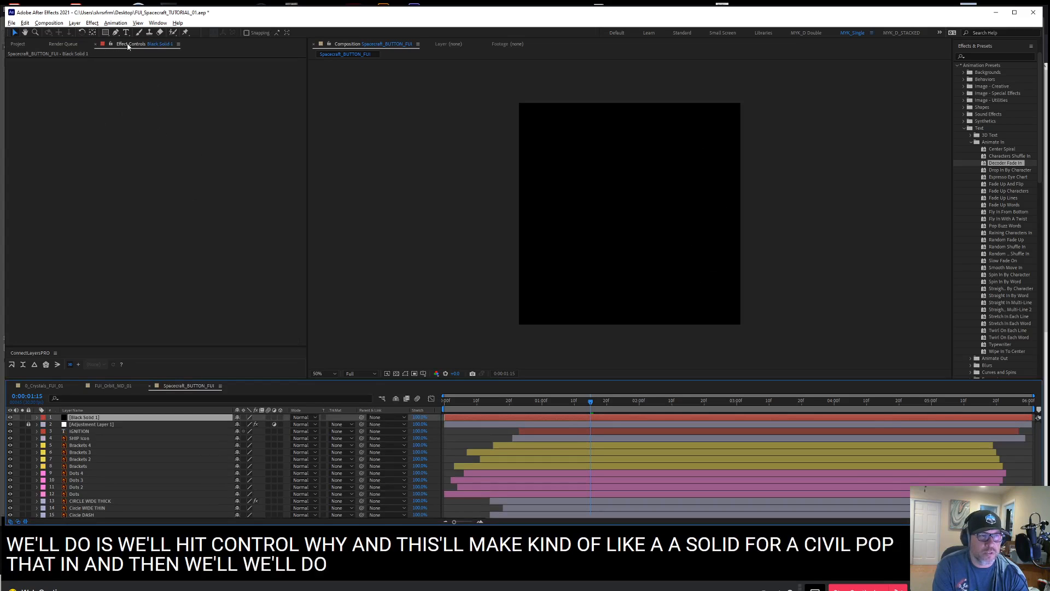
Apply the Grid effect to the black solid and set its border to 2
click(127, 81)
right_click(133, 81)
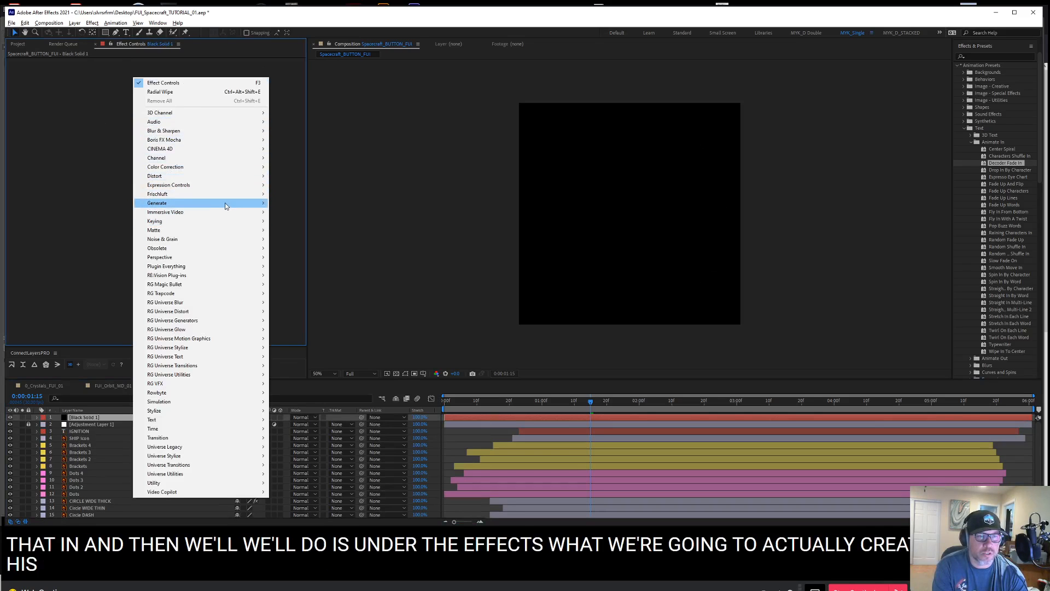
mouse_move(230, 206)
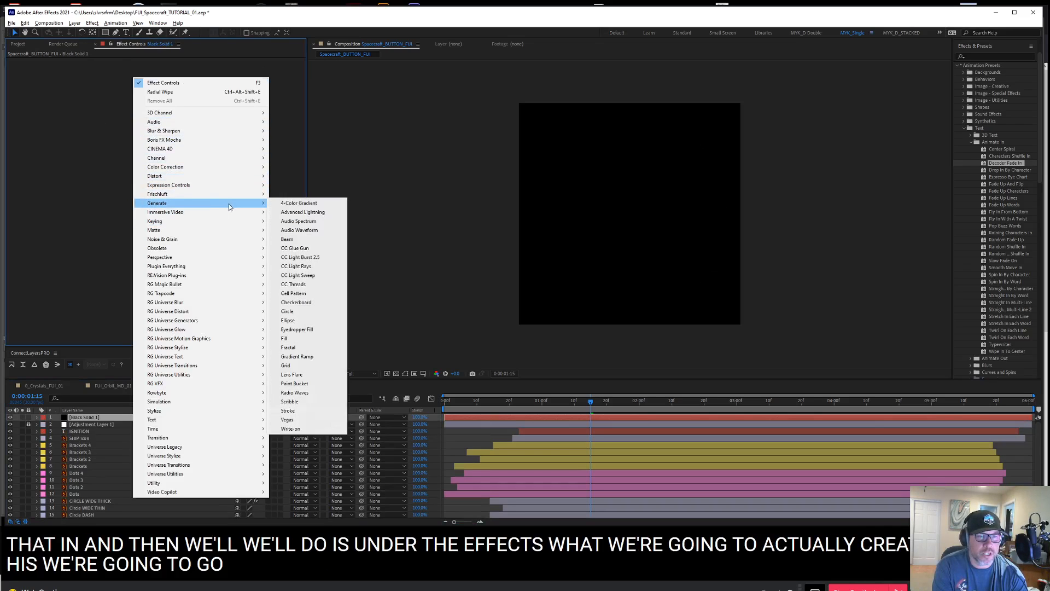
click(306, 365)
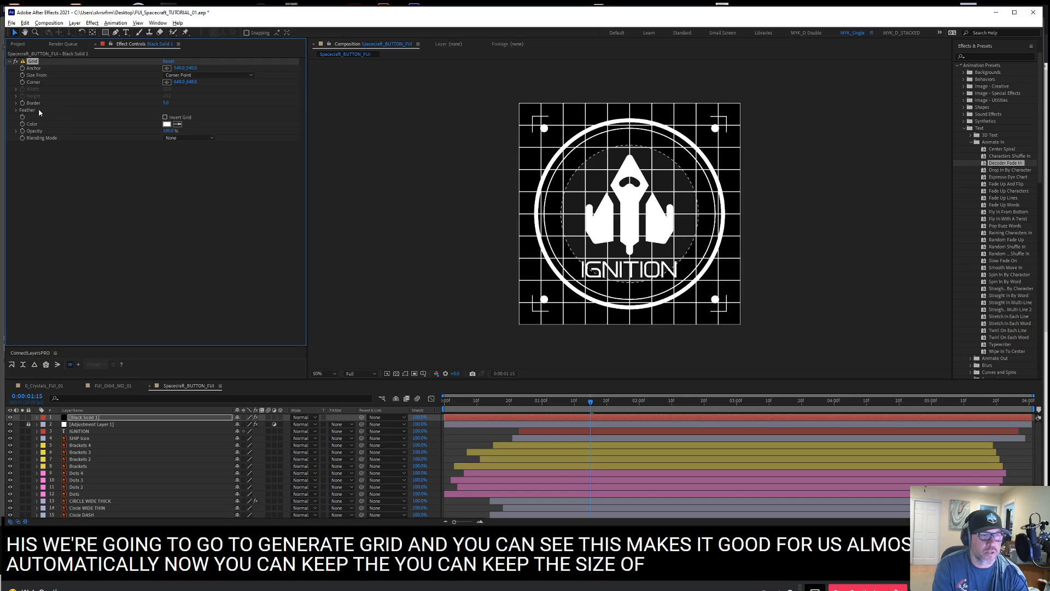
mouse_move(167, 103)
mouse_down()
mouse_move(186, 103)
mouse_move(164, 103)
mouse_up()
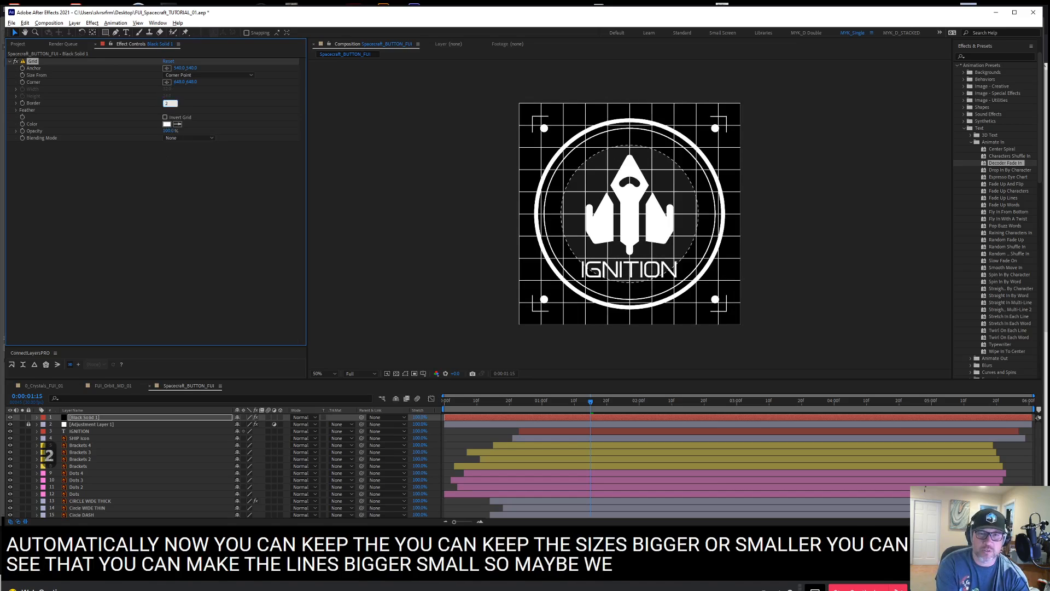
text(2)
key(Return)
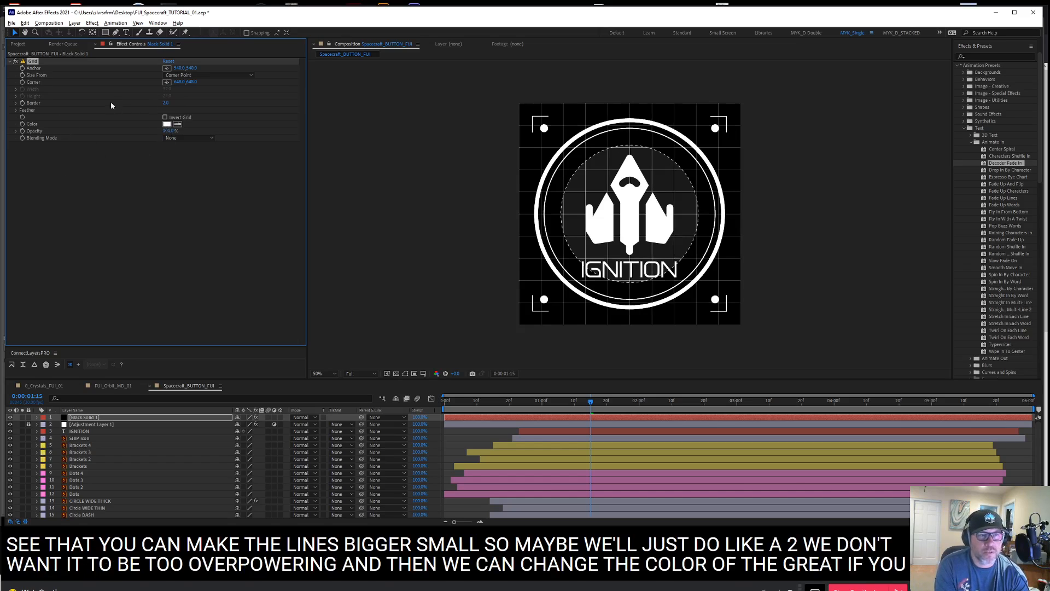
Size the grid from Width & Height Sliders, with both width and height set to 15
click(202, 75)
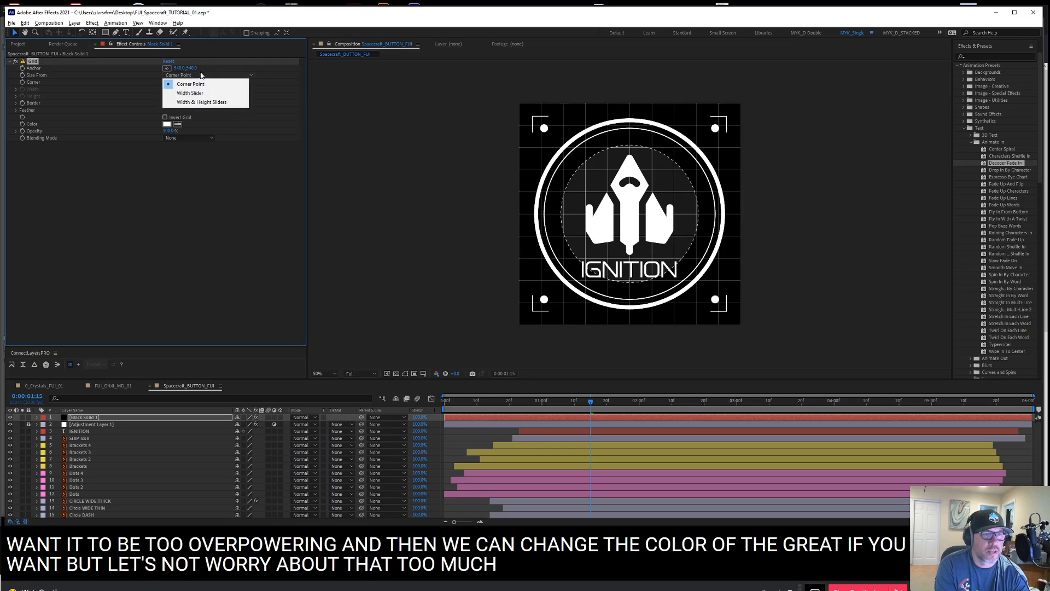
click(205, 103)
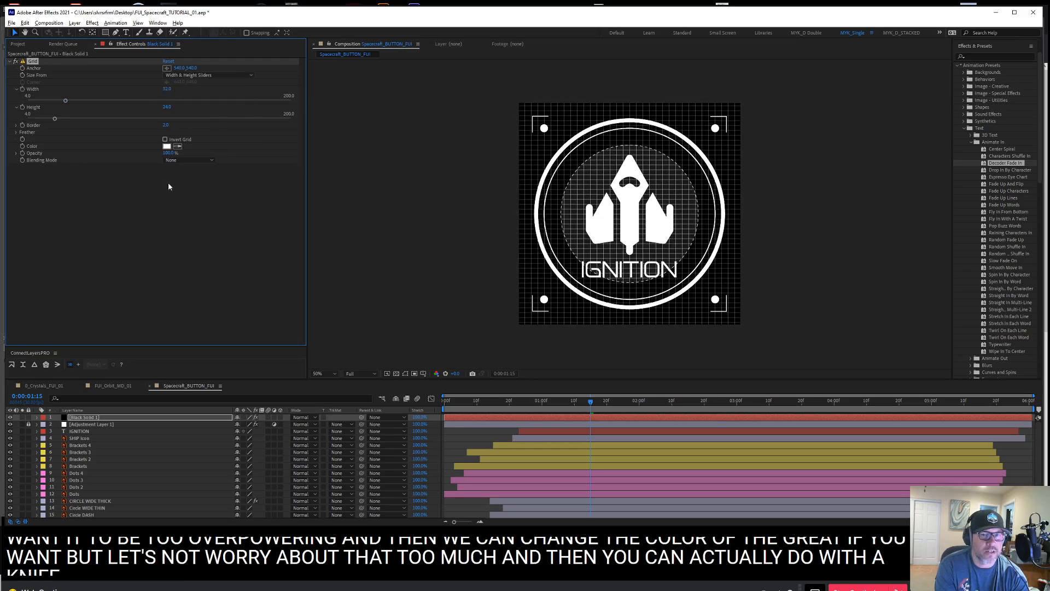
click(167, 89)
text(15)
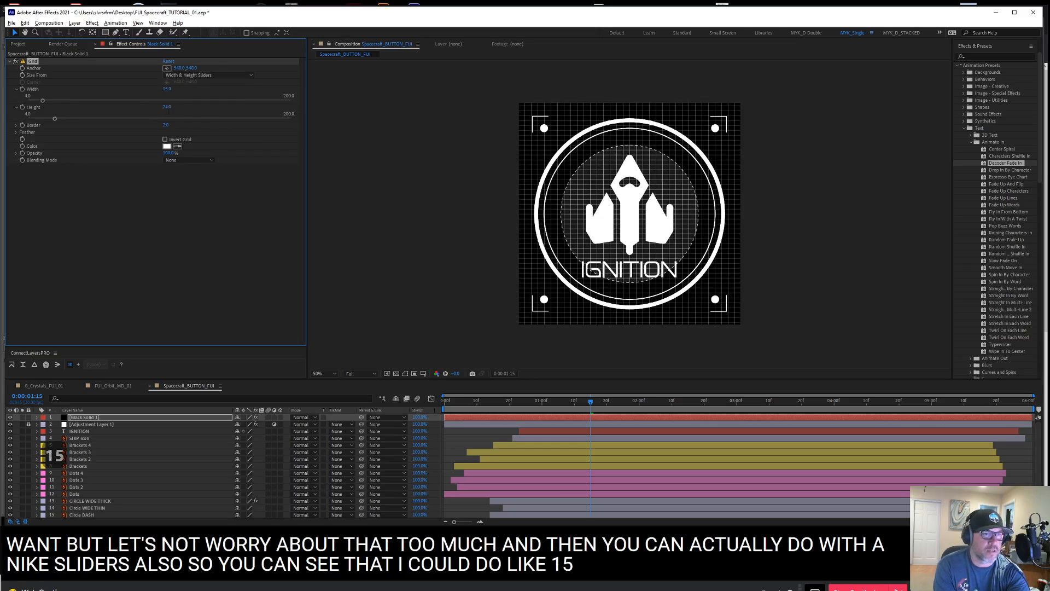
key(Tab)
text(15)
key(Return)
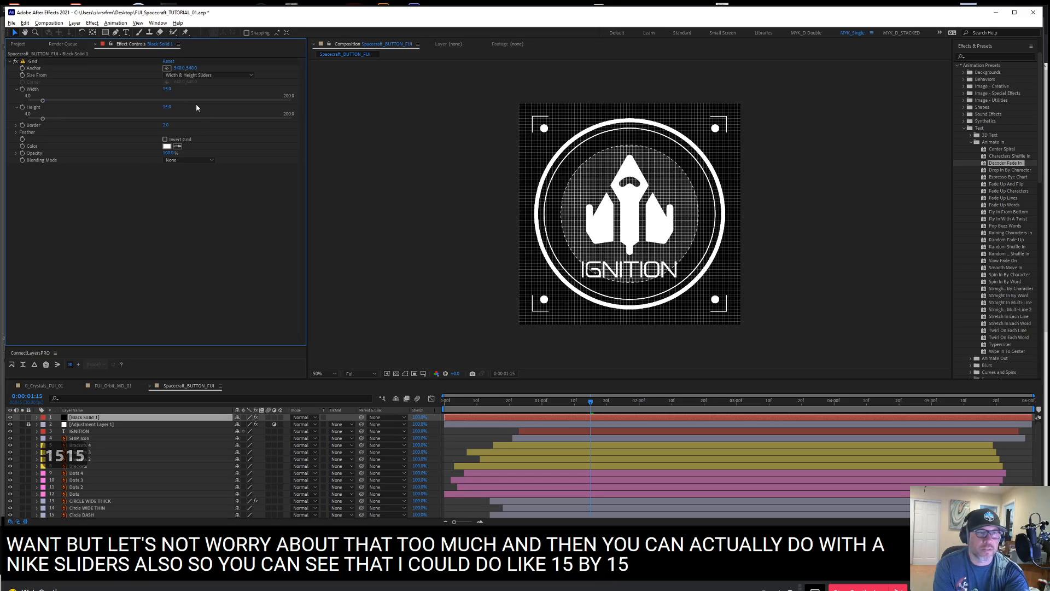
Try a larger grid spacing with width and height at 30
text(30)
click(168, 107)
text(30)
click(194, 207)
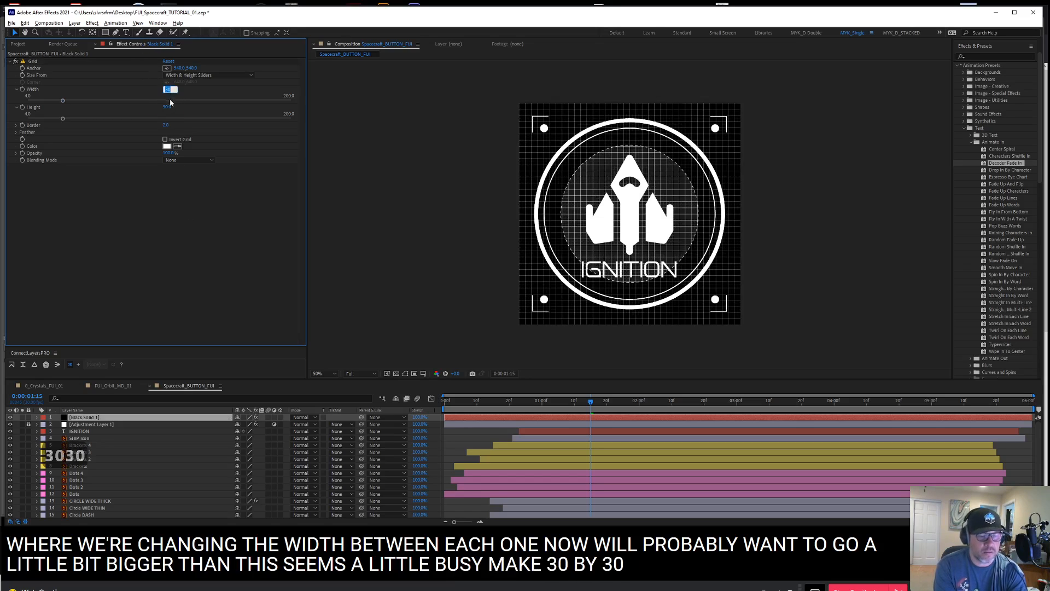
Set the grid's width and height to 50
text(50)
key(Return)
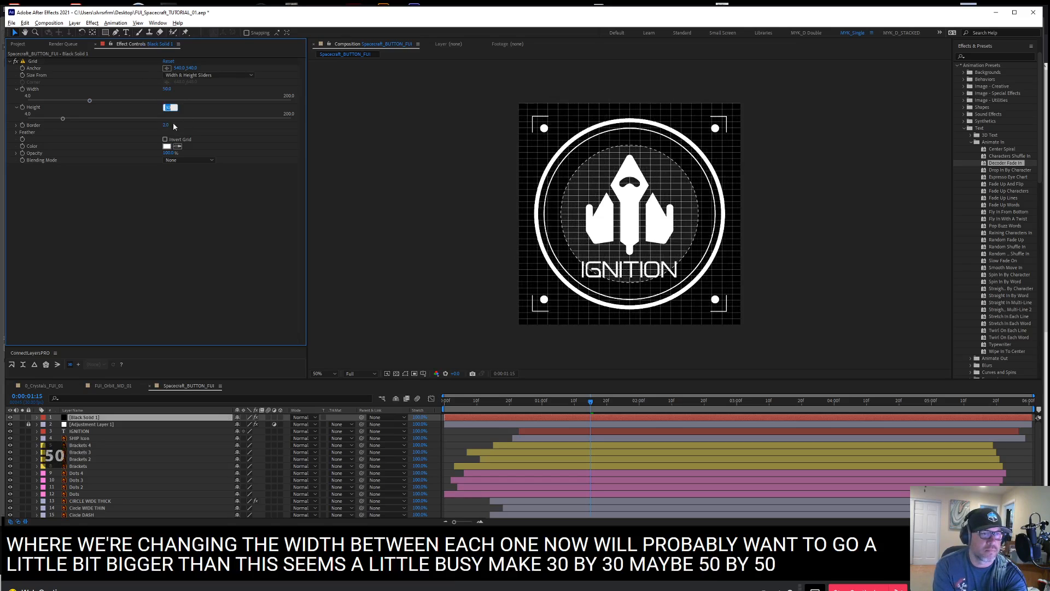
key(Return)
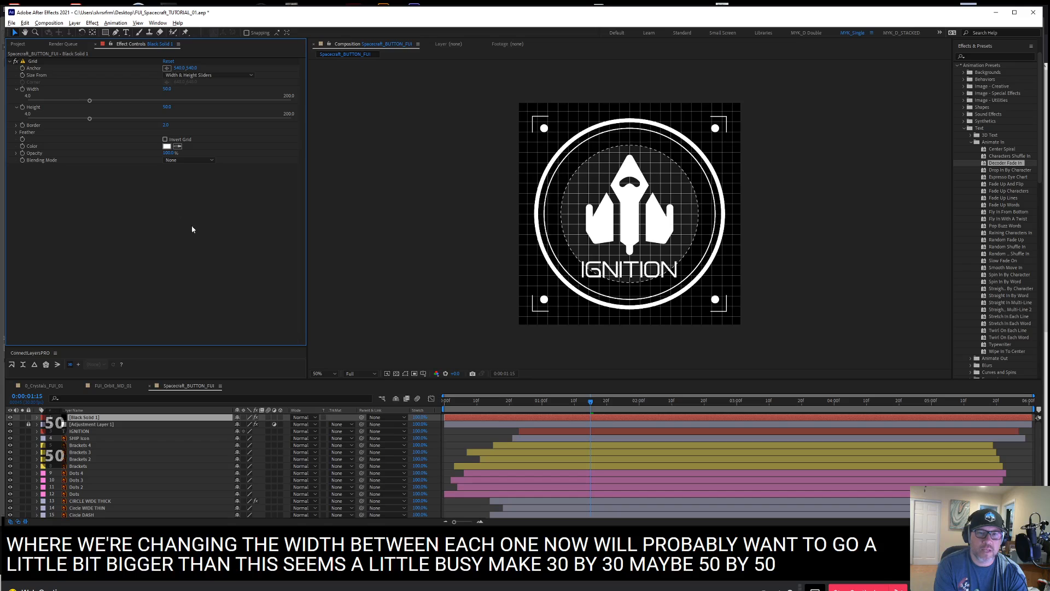
Move the black grid solid beneath all other layers and set its layer opacity to 15%
click(98, 418)
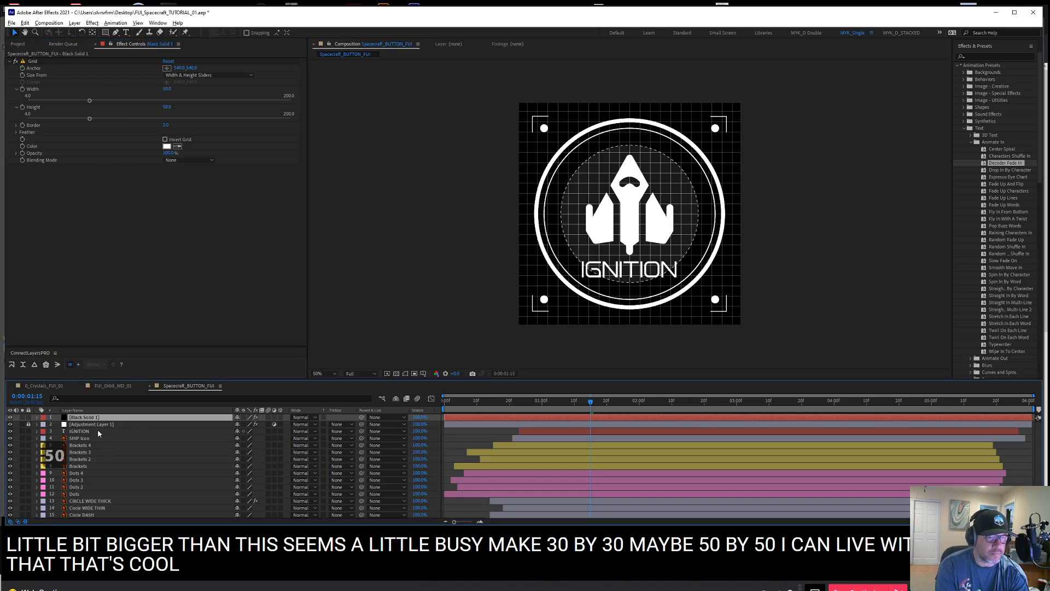
drag(99, 421, 103, 518)
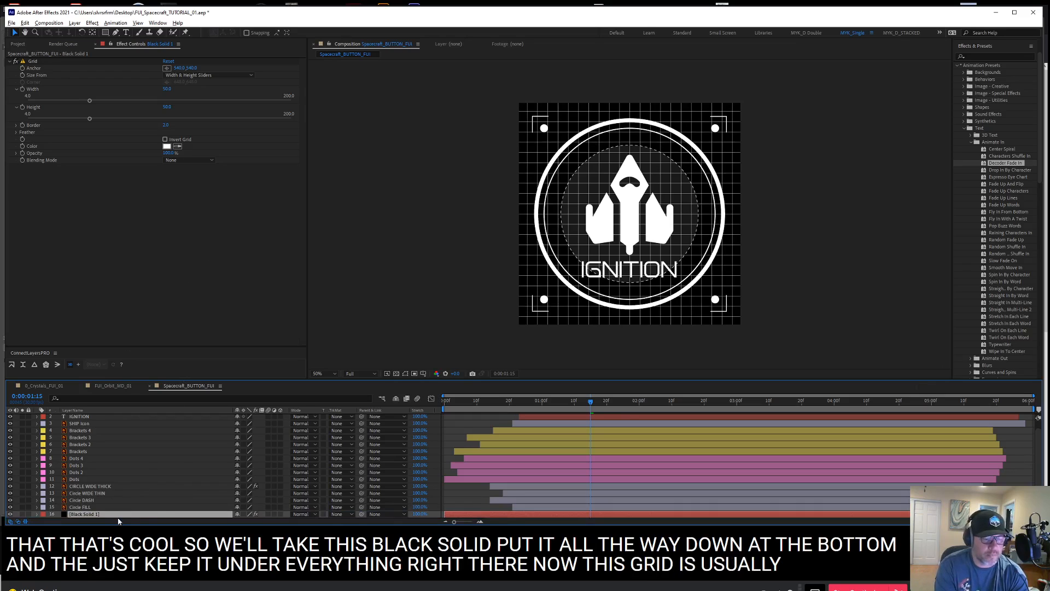
key(t)
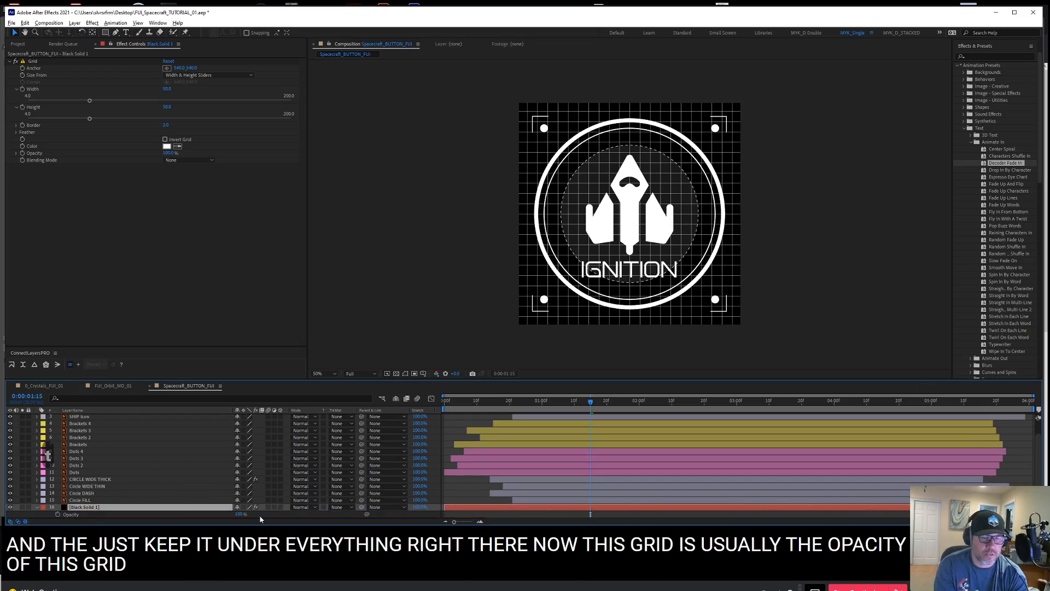
mouse_move(241, 515)
mouse_down()
mouse_move(207, 519)
mouse_move(234, 521)
mouse_up()
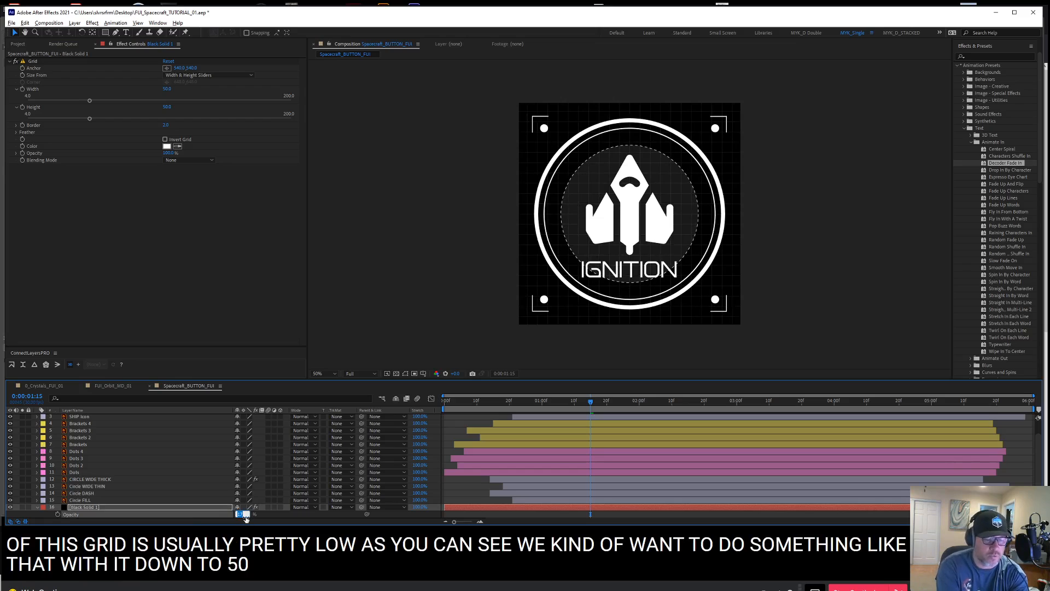
text(15)
key(Return)
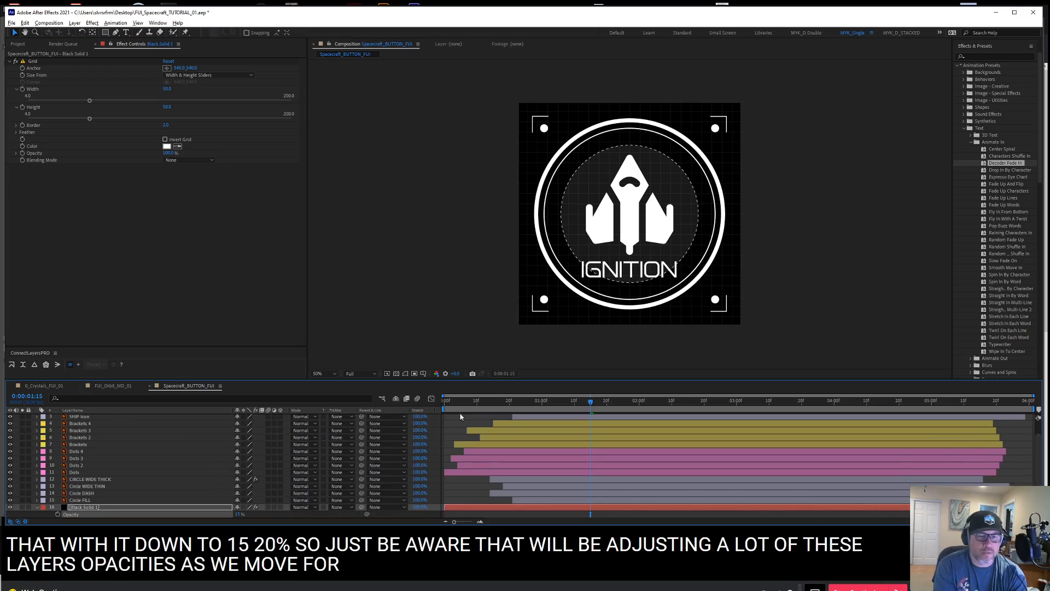
Play back the animation over the faint grid and look over the SHIP icon and IGNITION layers
key(space)
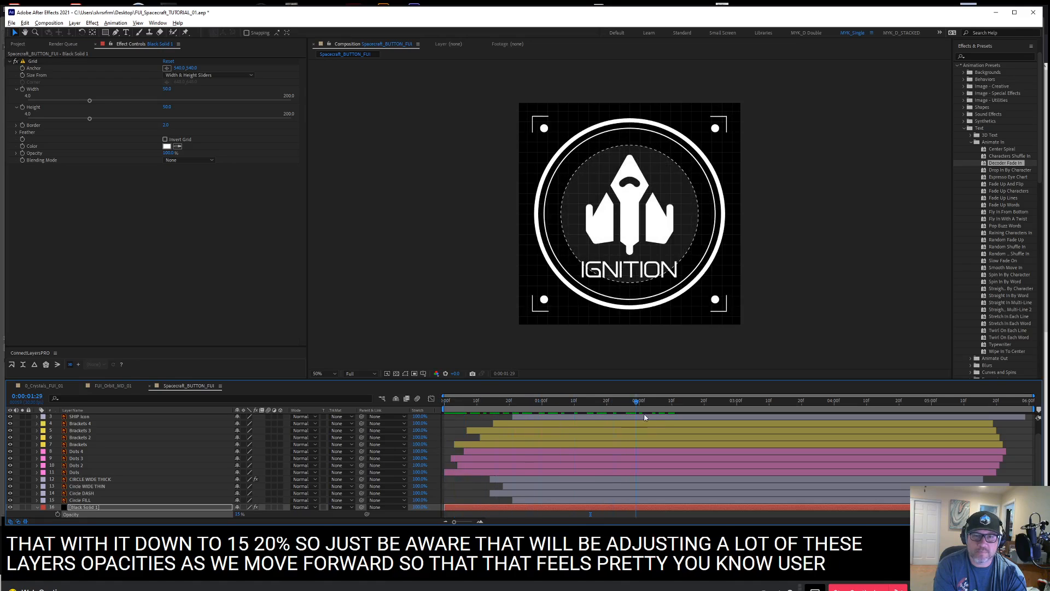
drag(1043, 447, 1043, 395)
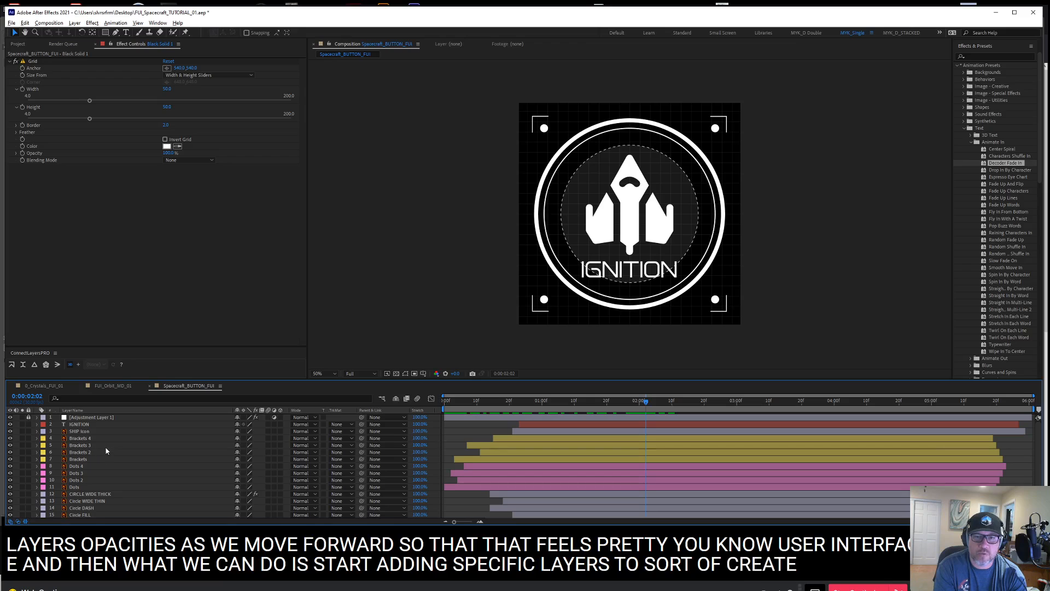
click(100, 432)
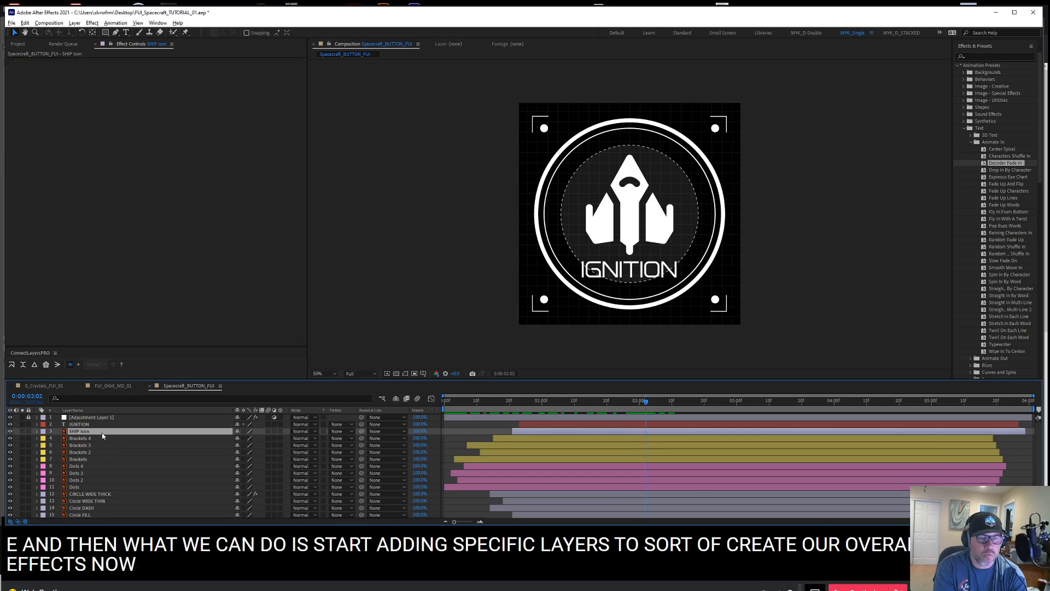
click(104, 425)
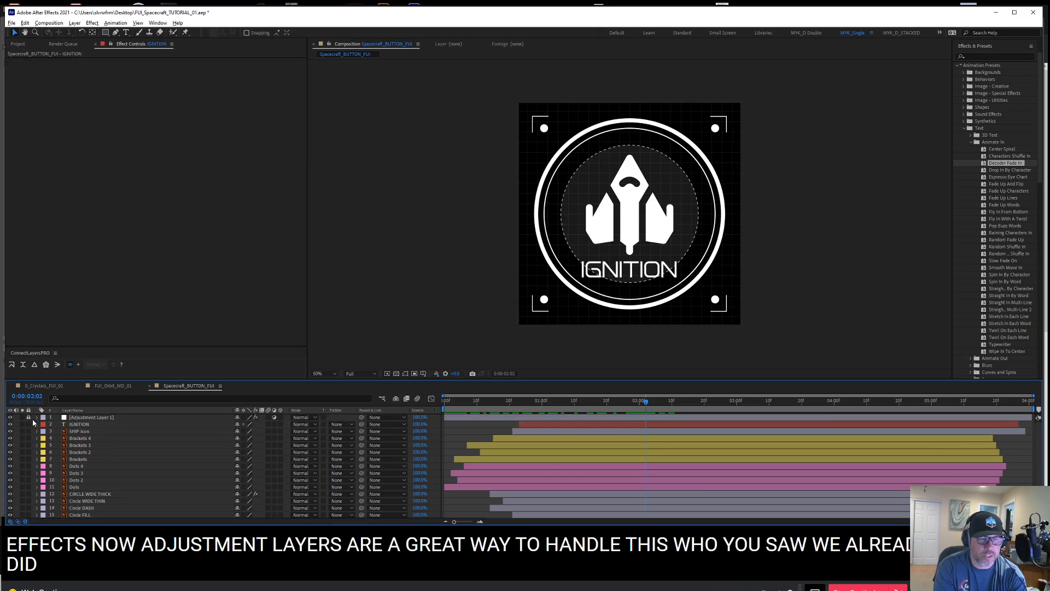
Compare the artwork with and without the Hue/Saturation effect on Adjustment Layer 1, leaving the effect enabled and the layer locked
click(72, 419)
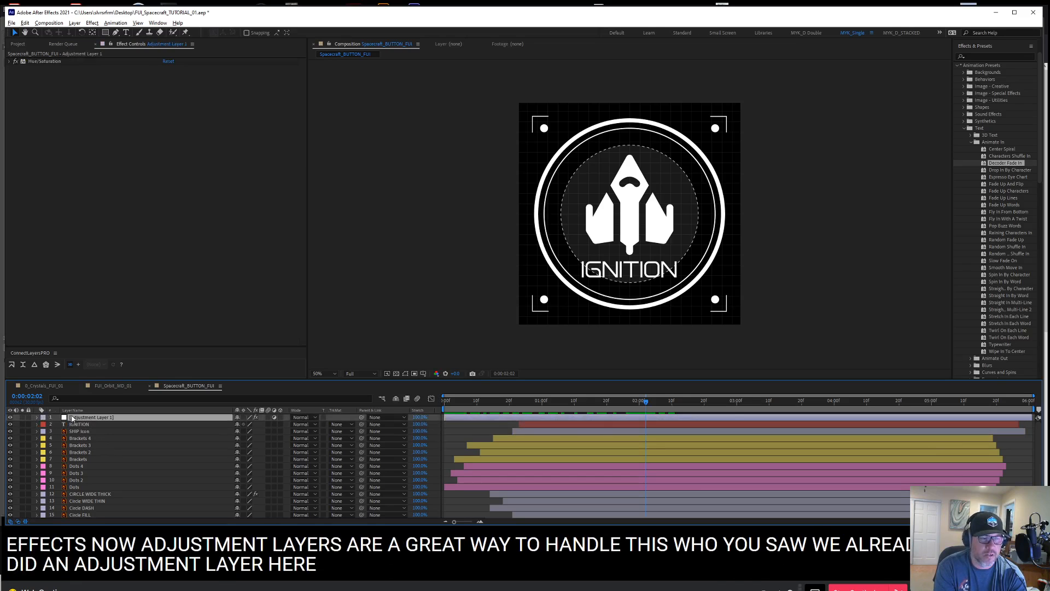
click(15, 62)
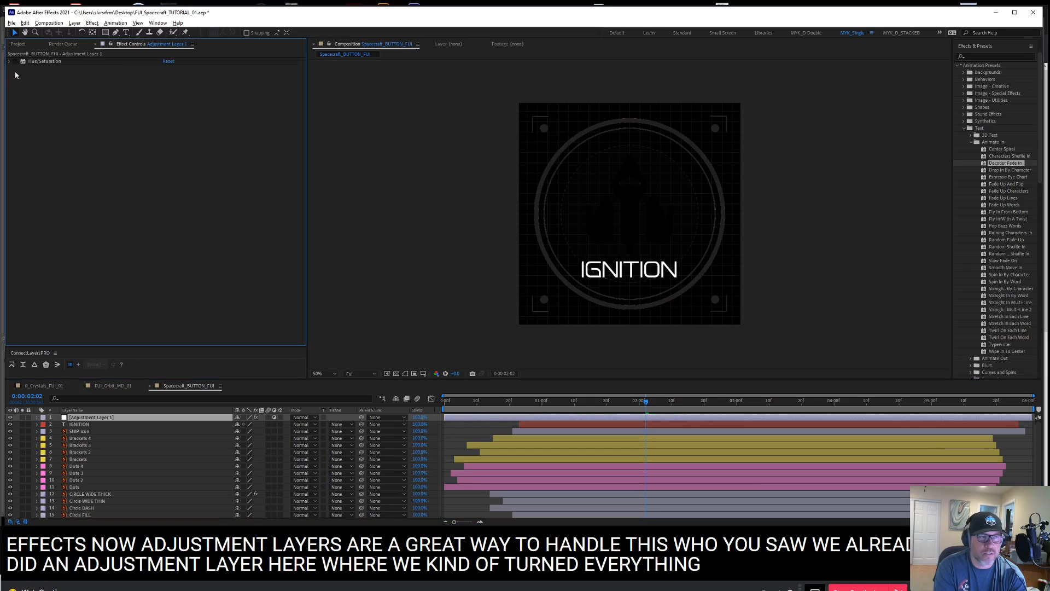
click(16, 62)
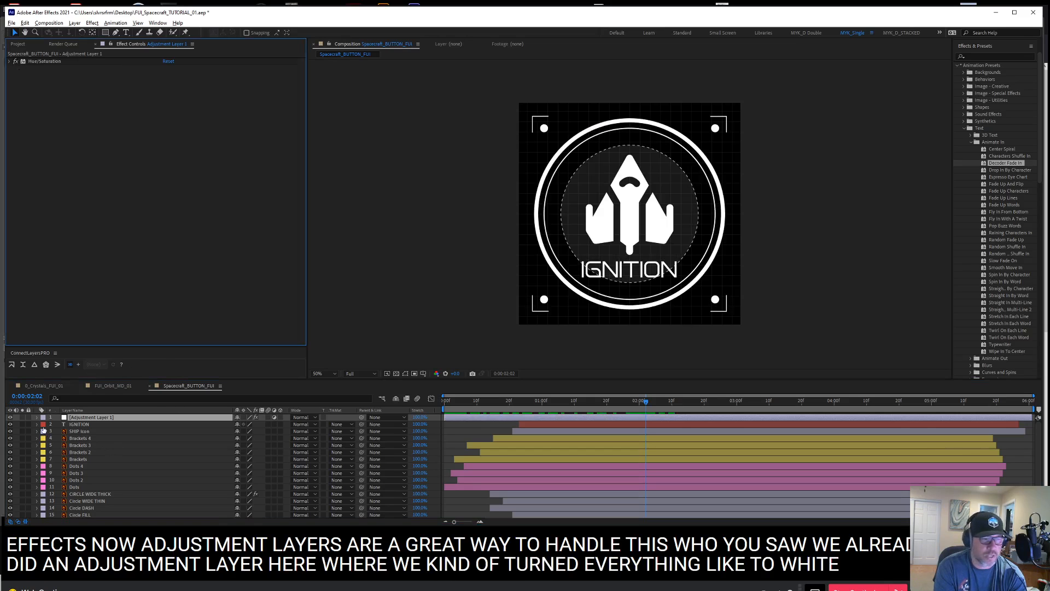
click(28, 417)
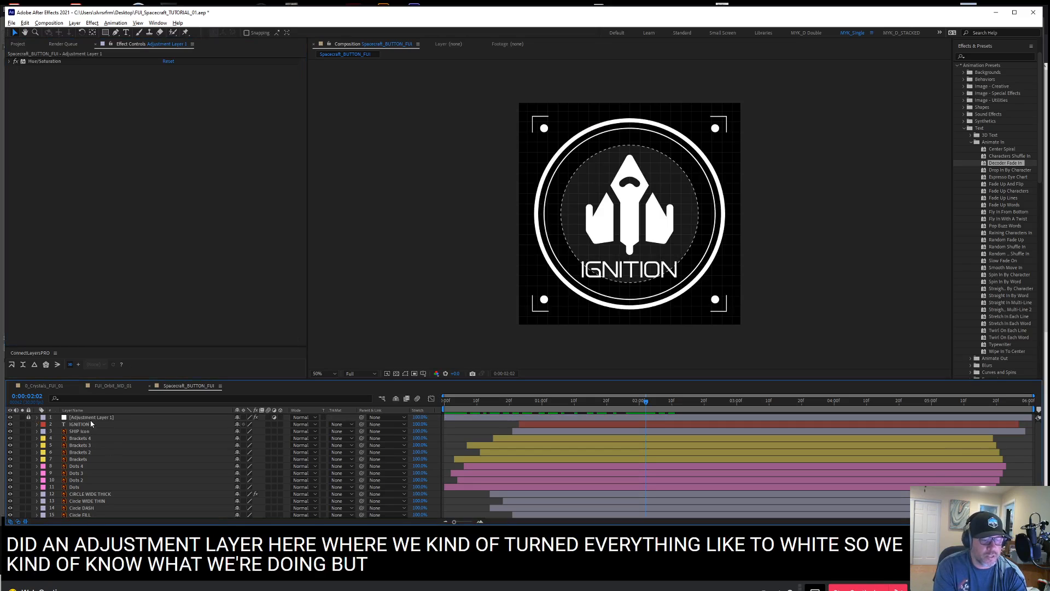
Create a new adjustment layer above all other layers and apply the Stylize Glow effect to it
key(ctrl+alt+y)
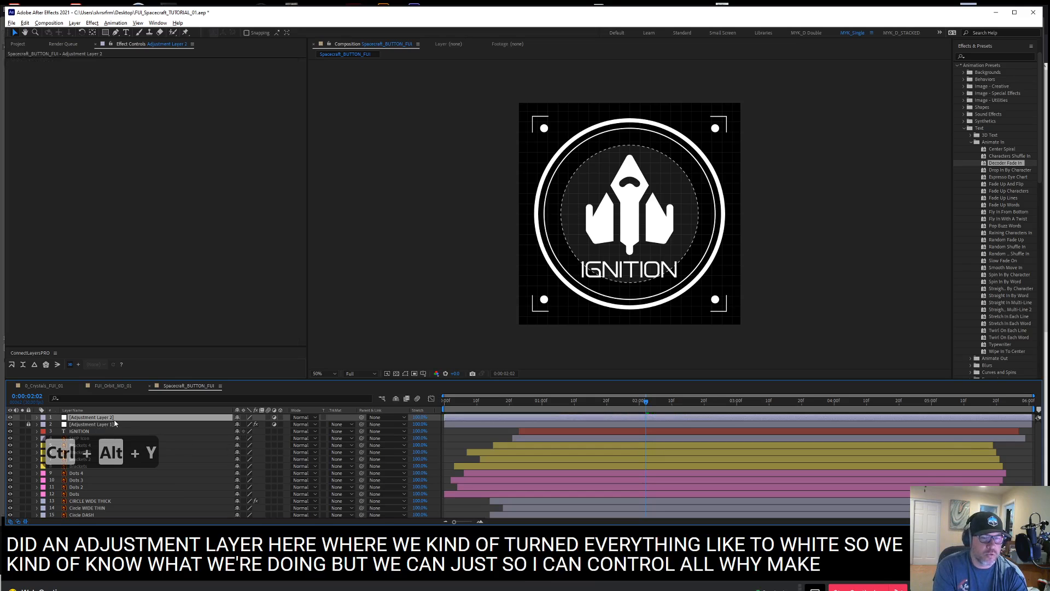
drag(105, 419, 108, 413)
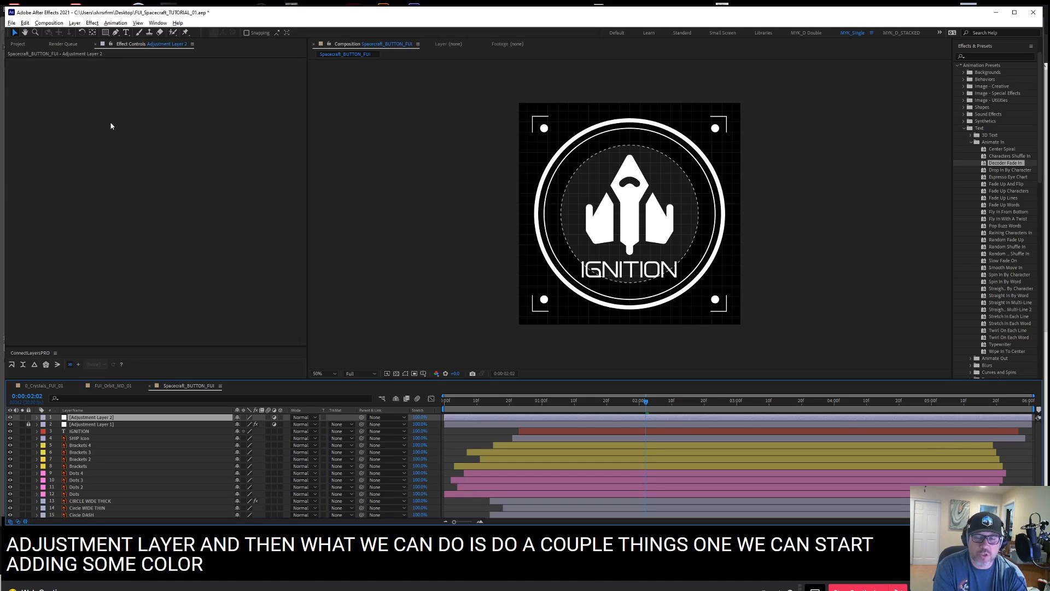
right_click(129, 92)
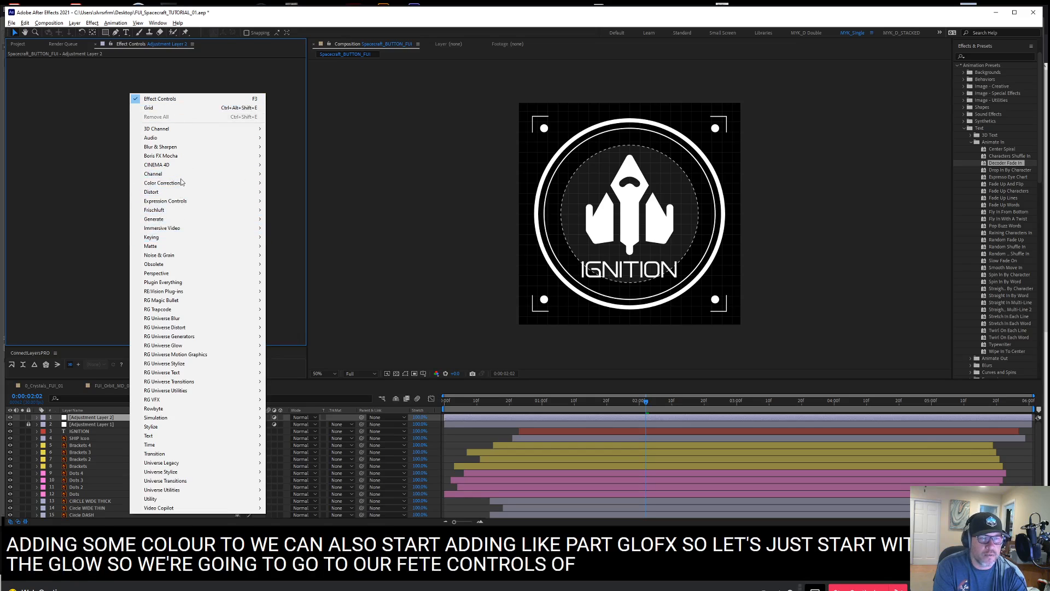
mouse_move(185, 429)
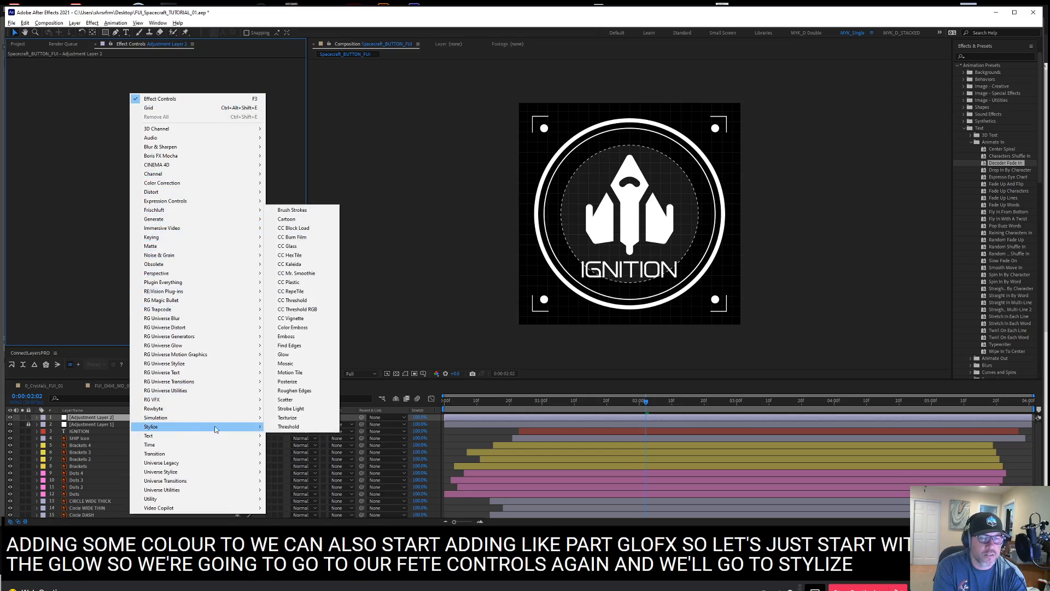
click(304, 357)
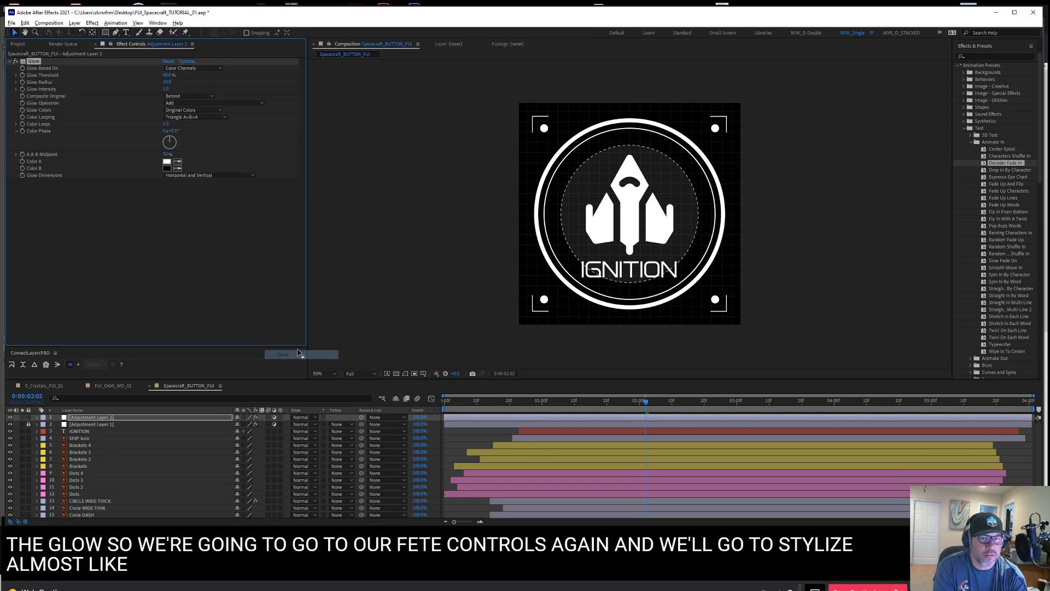
Try a different Glow Threshold on the top adjustment layer and undo the change
click(167, 81)
click(167, 77)
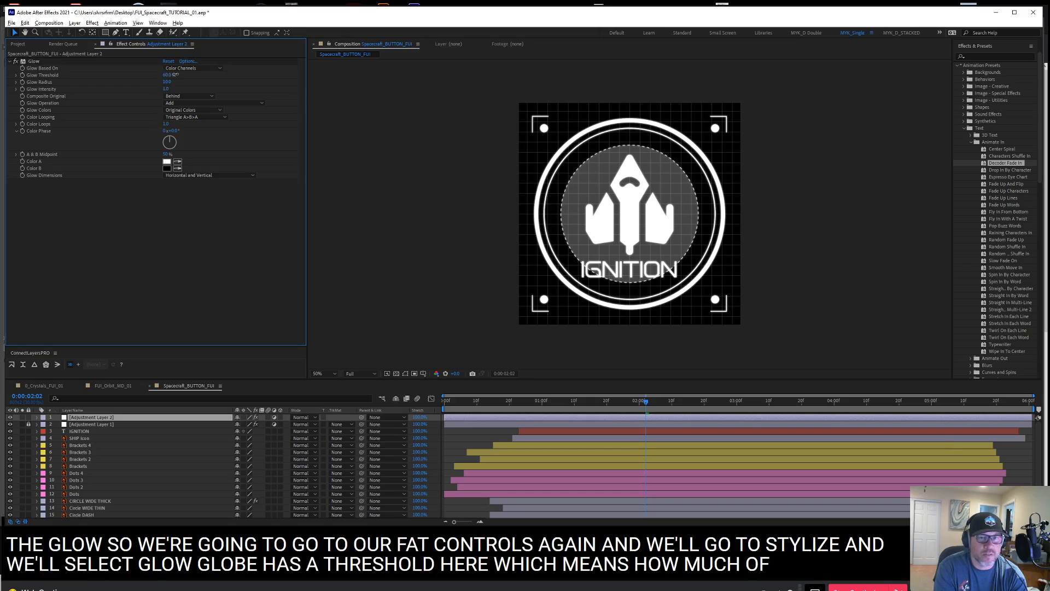
drag(175, 74, 218, 75)
drag(134, 69, 144, 75)
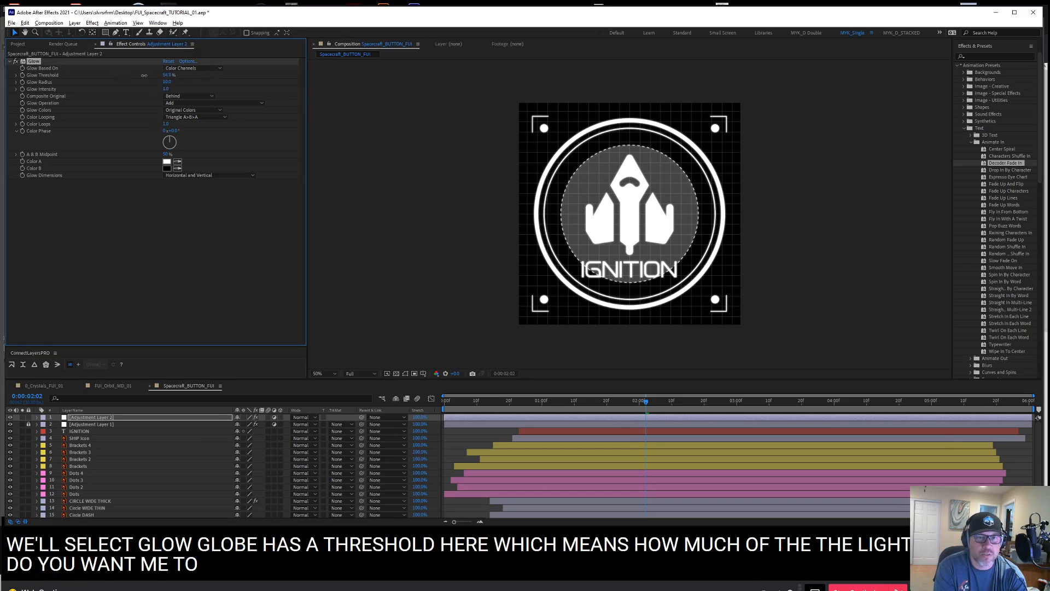
key(ctrl+z)
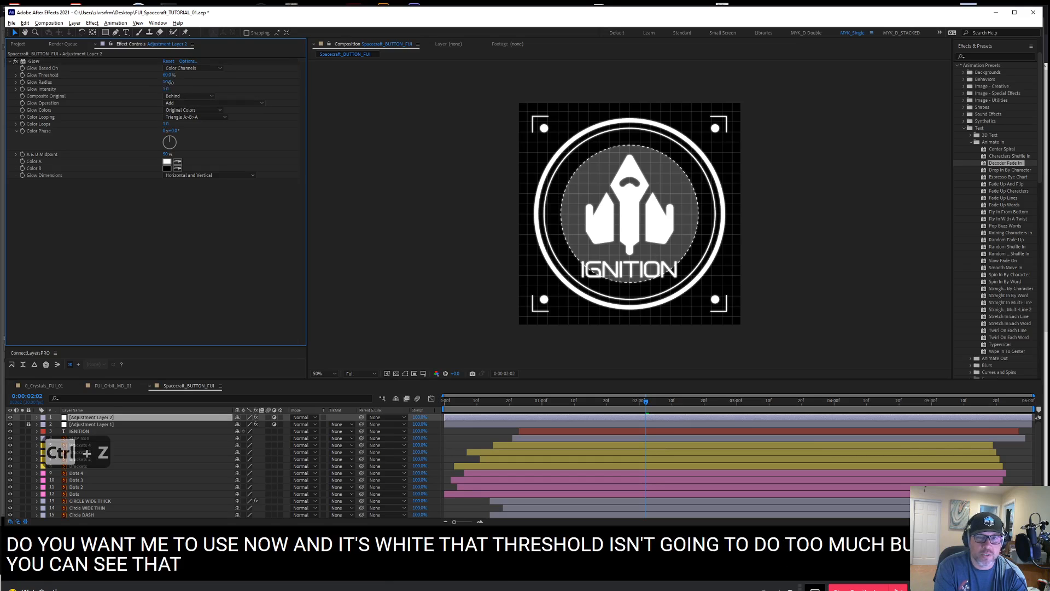
Set the Glow Radius to 40 and the Glow Intensity to 0.5 on the top adjustment layer
drag(164, 82, 177, 81)
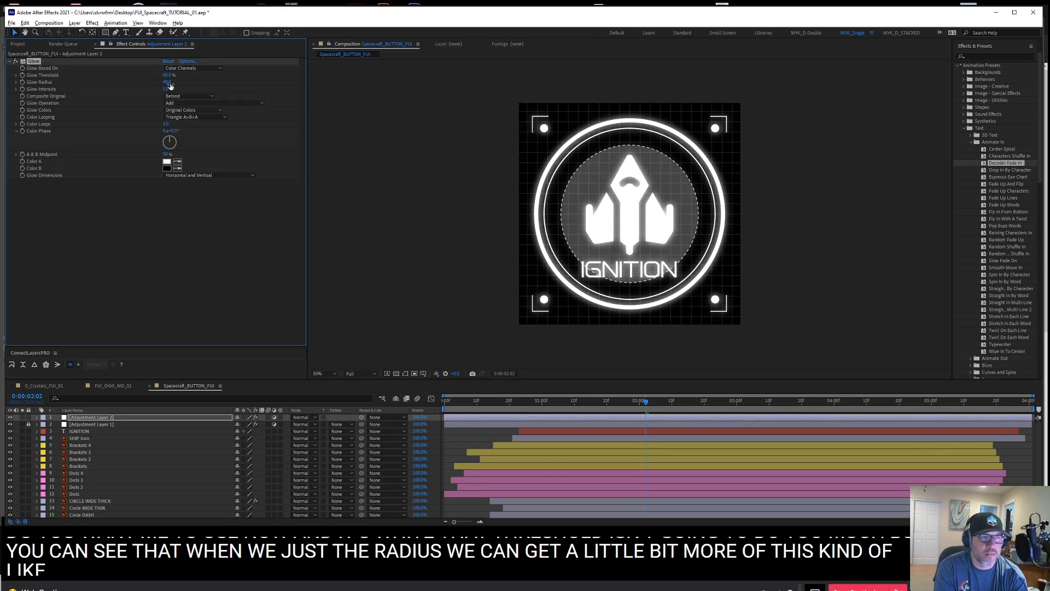
drag(286, 91, 87, 102)
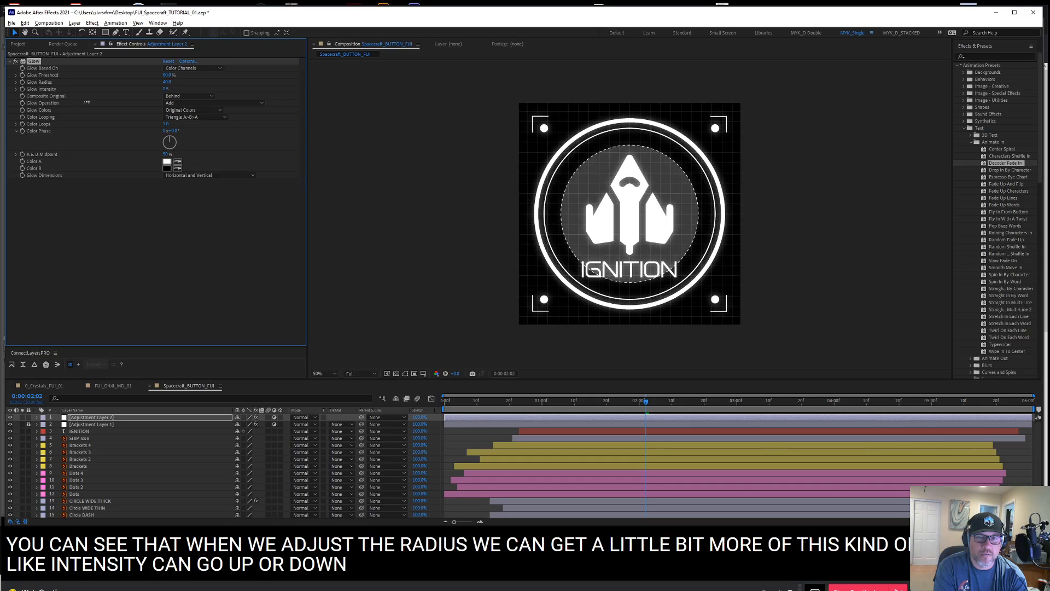
click(167, 89)
text(.5)
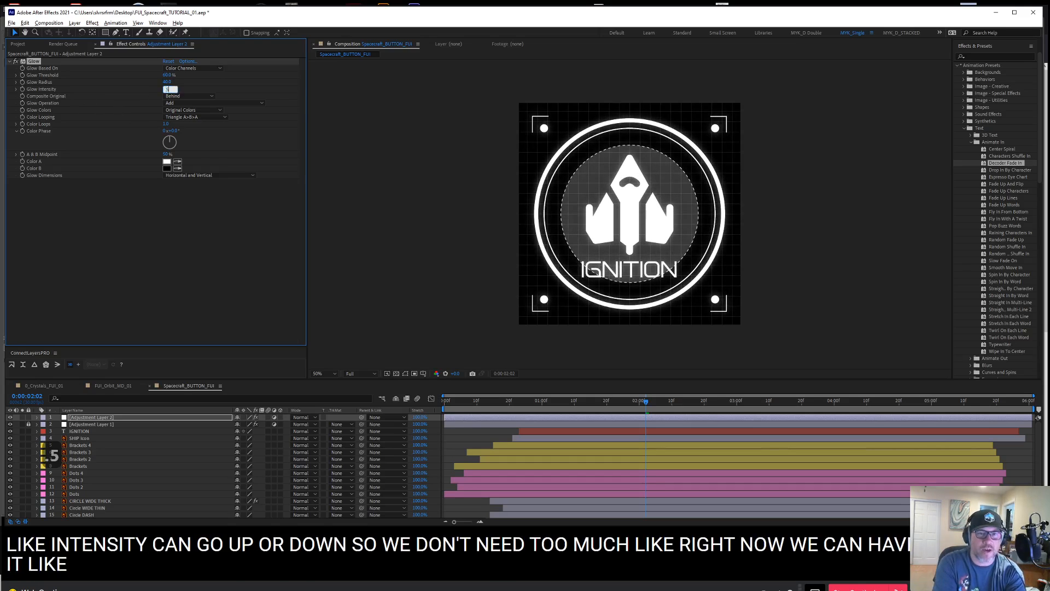
click(140, 247)
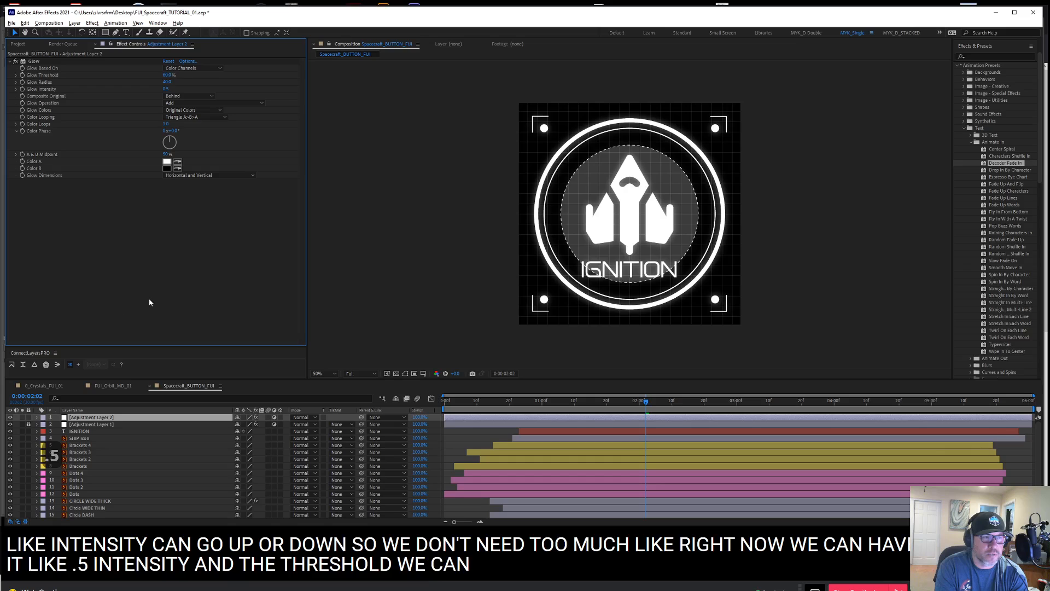
Create another adjustment layer directly beneath the glow layer and apply the Hue/Saturation color correction effect to it
click(100, 429)
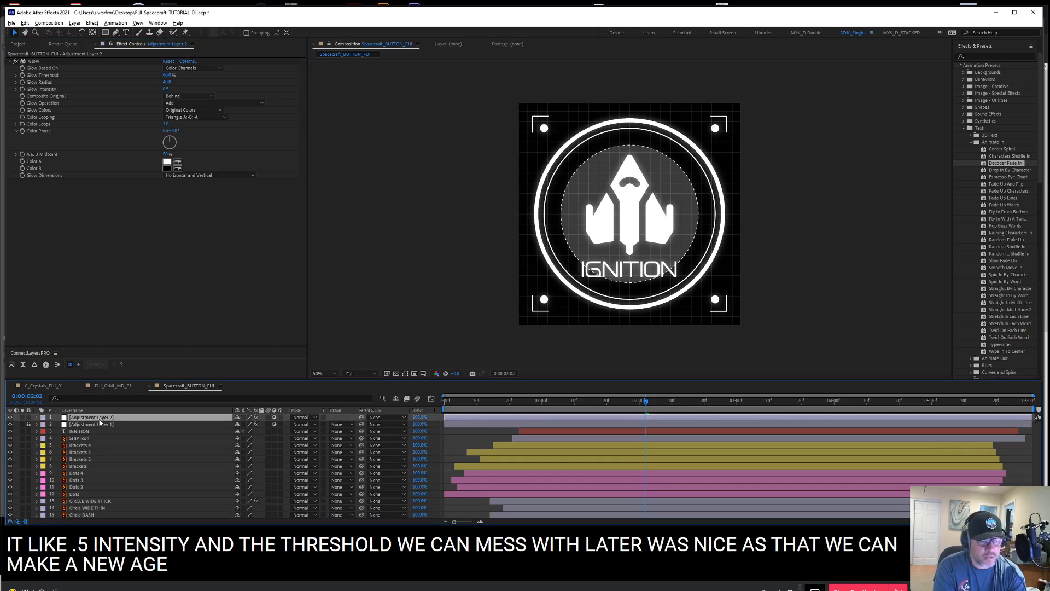
key(ctrl+alt+y)
drag(110, 419, 109, 427)
right_click(114, 111)
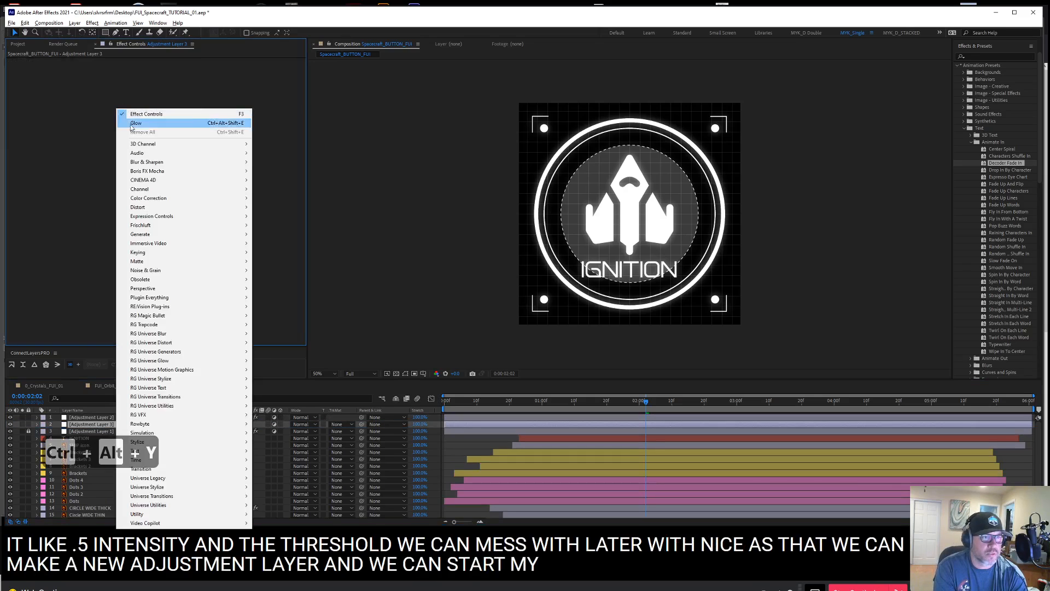
mouse_move(176, 200)
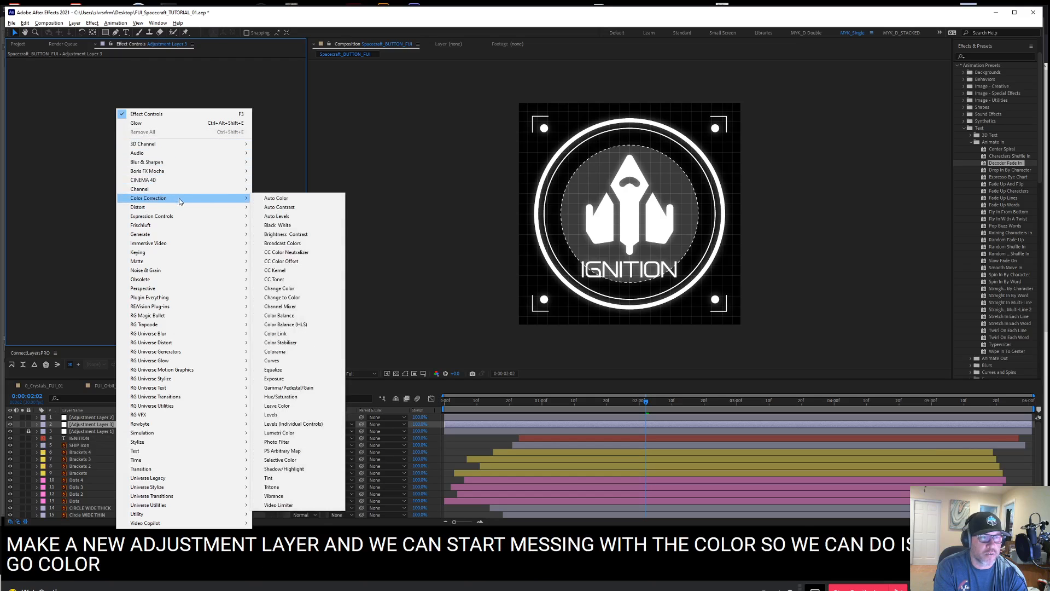
click(279, 397)
Enable Colorize in the new Hue/Saturation effect and set the Colorize Lightness to -50
click(167, 166)
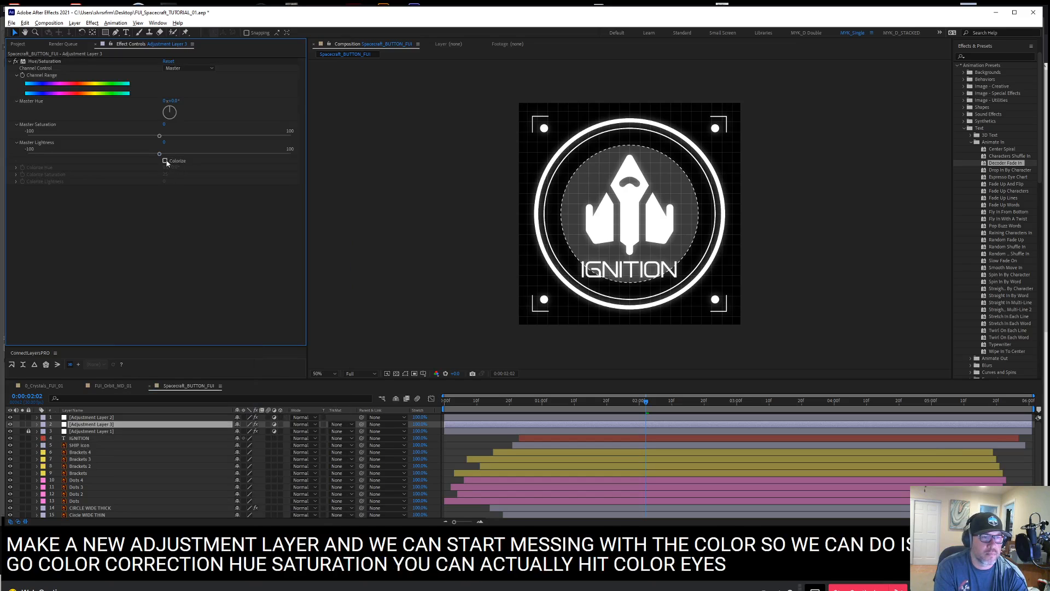
click(165, 161)
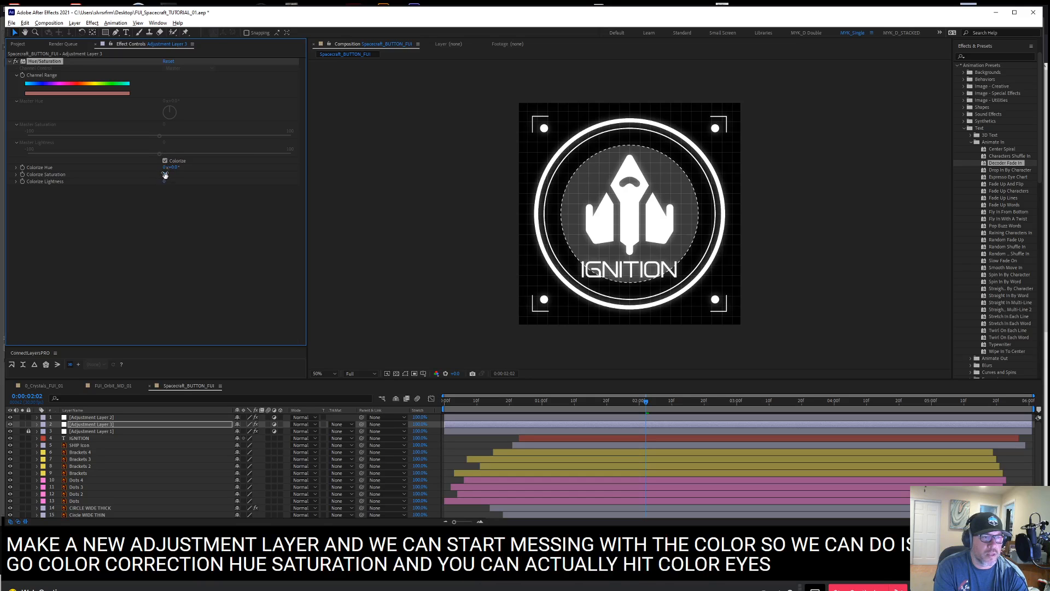
mouse_move(166, 181)
mouse_down()
mouse_move(151, 187)
mouse_move(161, 188)
mouse_up()
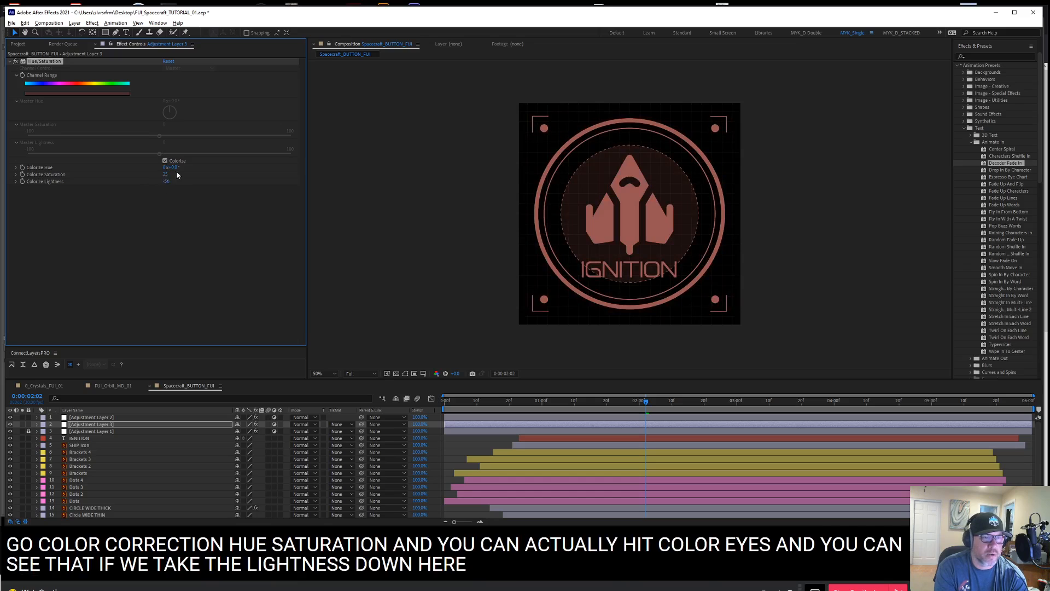
click(167, 181)
text(-50)
key(Return)
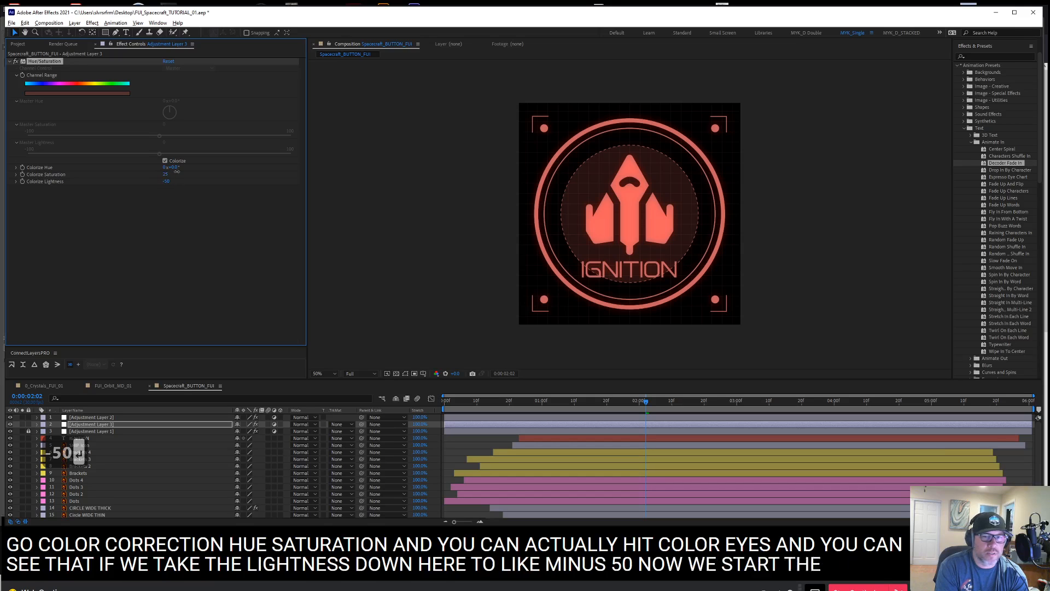
Tint the artwork bright blue with a Colorize Hue of about 195° and a Colorize Saturation of about 48
drag(177, 171, 266, 177)
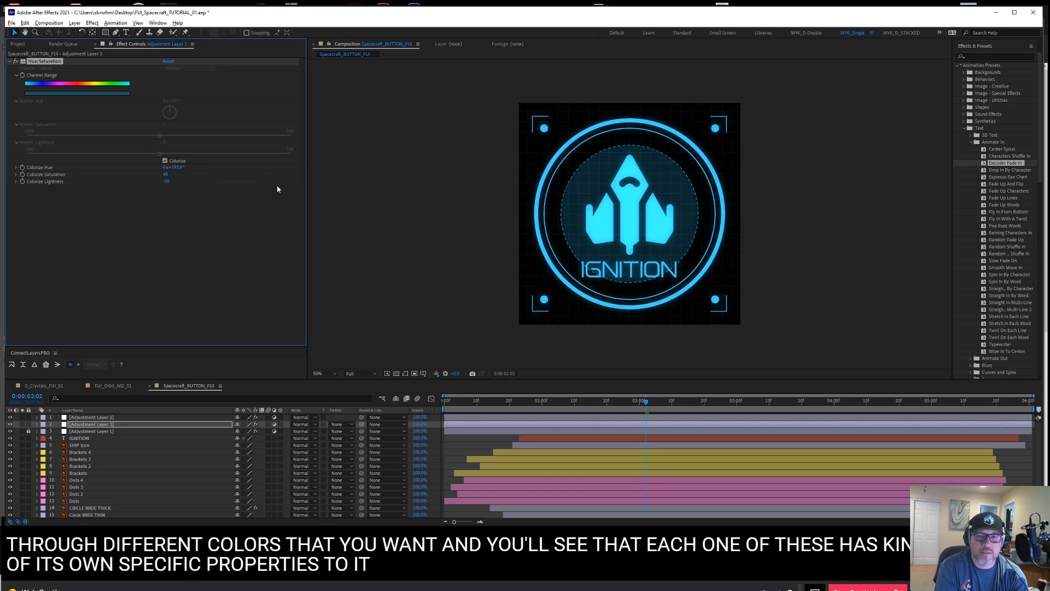
click(180, 168)
key(shift+Up)
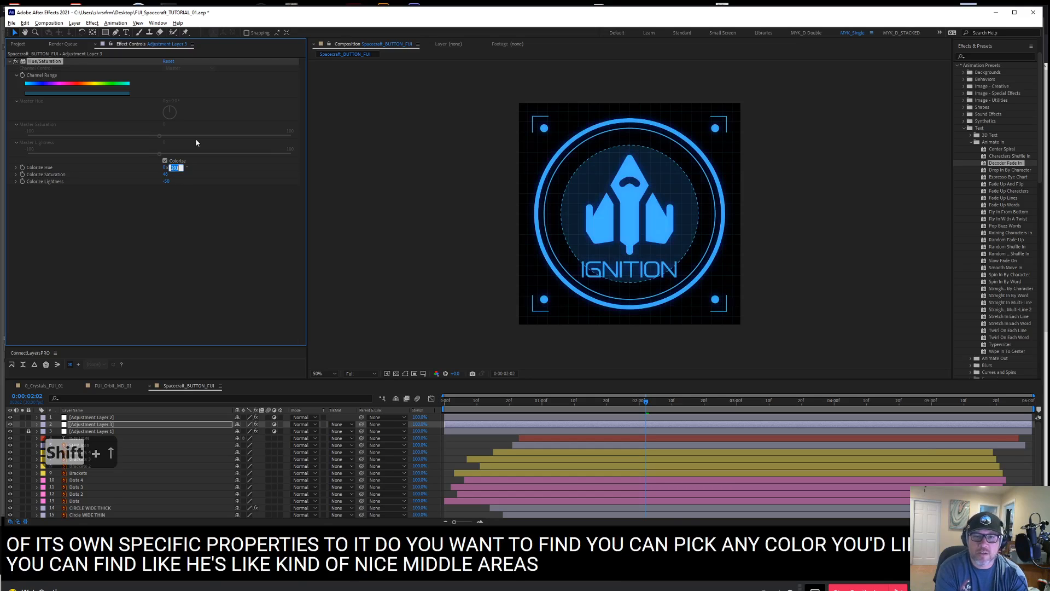
key(Down)
key(Down)
key(Down)
key(Down)
key(Down)
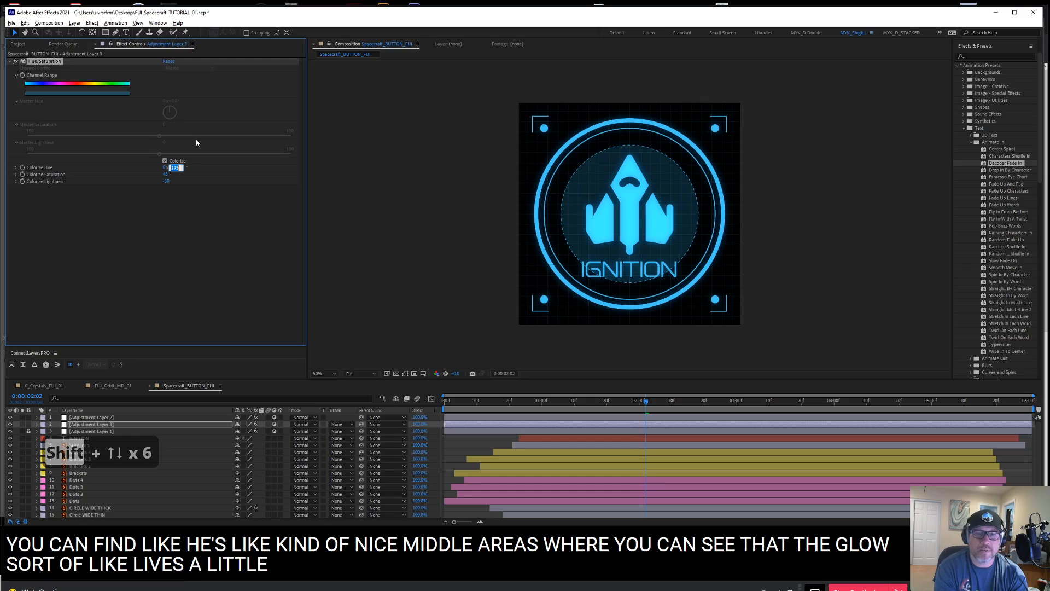
Try several Glow Threshold values on the top adjustment layer and set the threshold to 61%
click(74, 417)
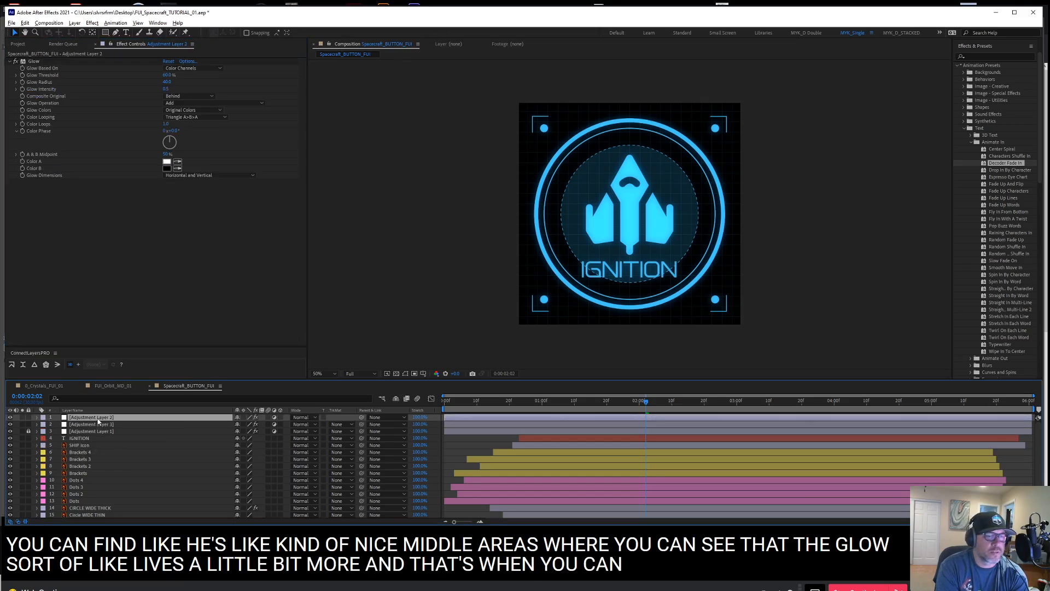
click(172, 74)
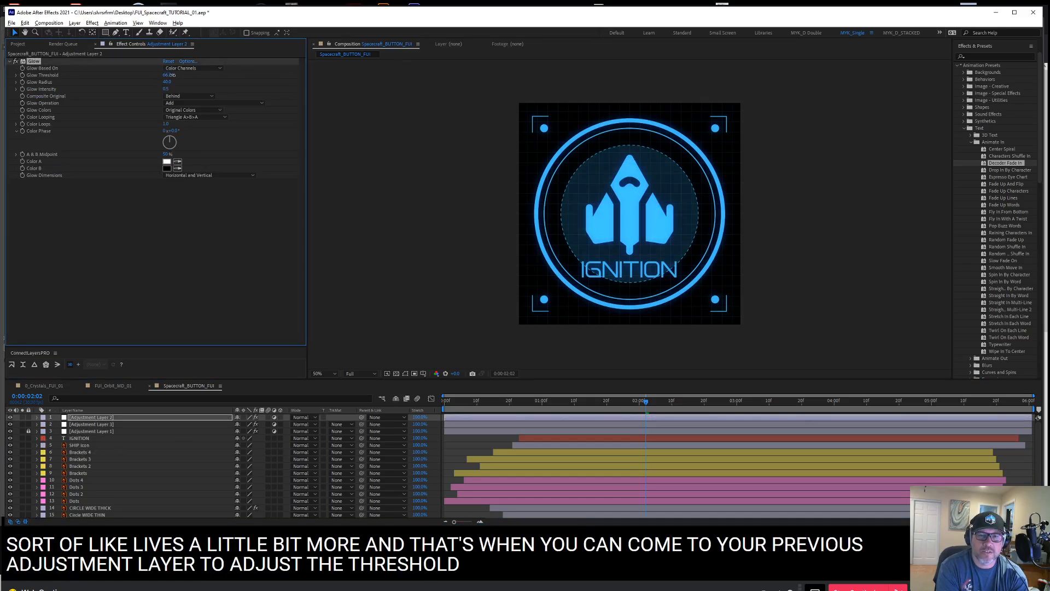
drag(171, 75, 166, 75)
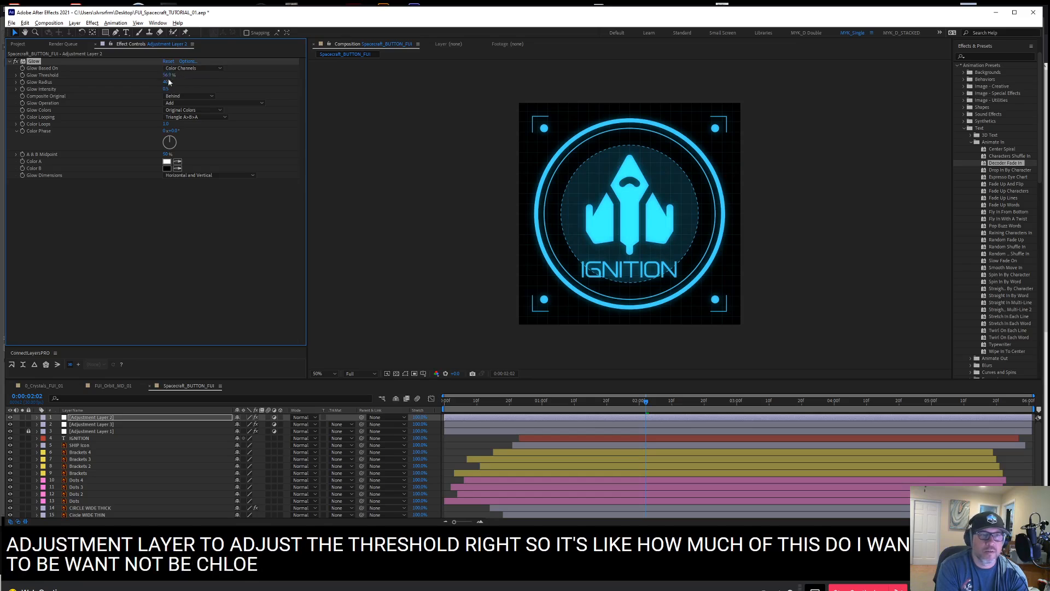
key(Up)
key(Up)
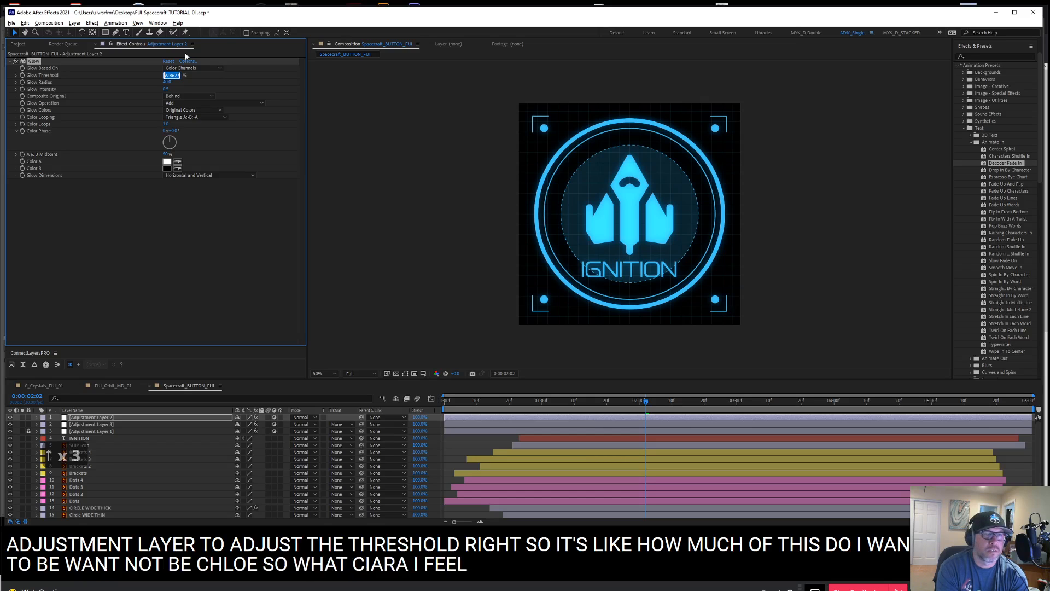
key(Up)
key(Down)
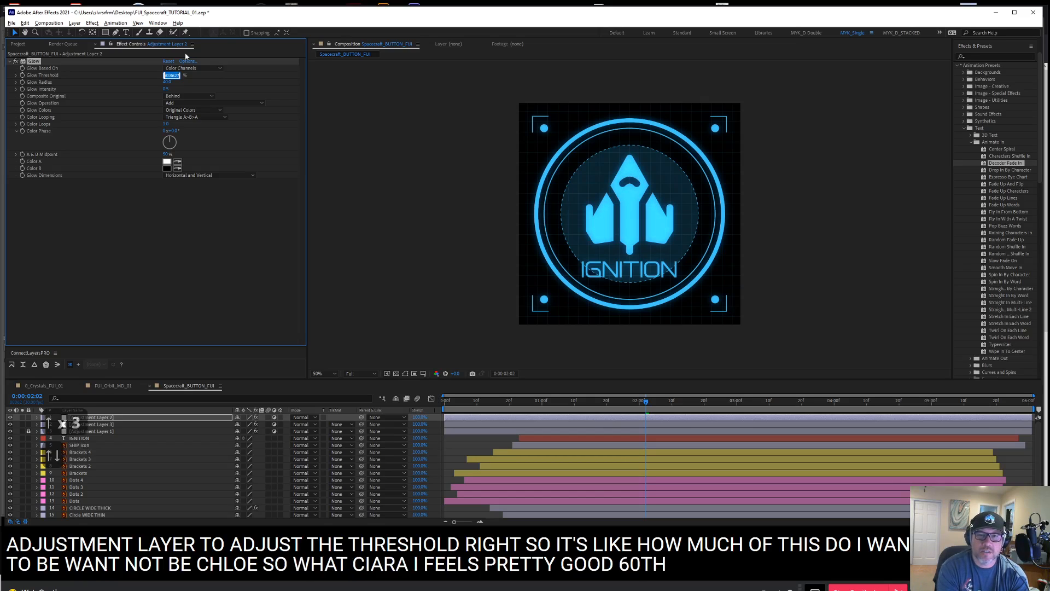
text(61)
key(Return)
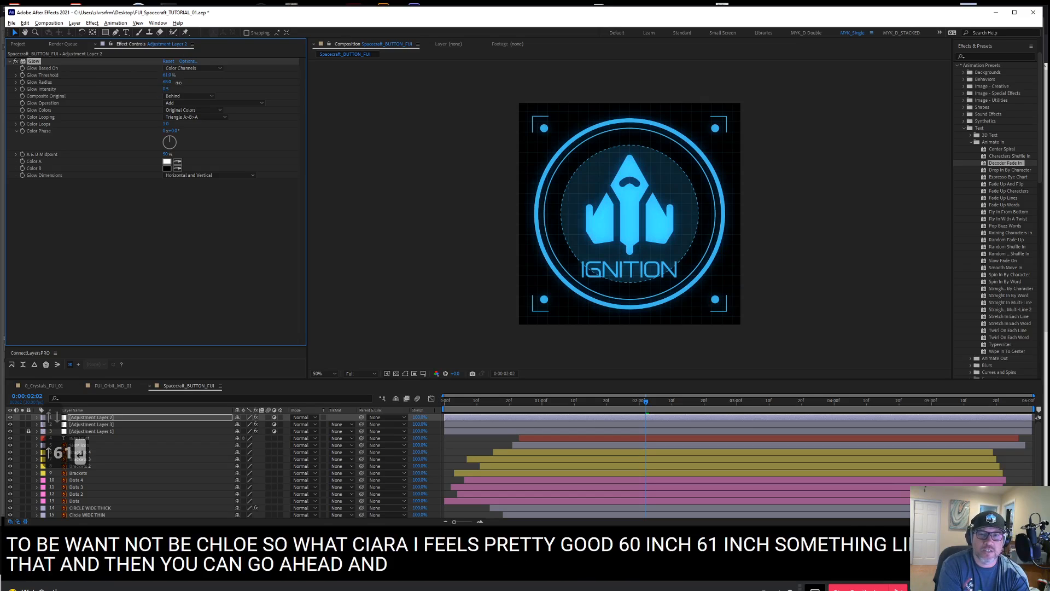
Lower the Glow Radius to the low 30s and review the Hue/Saturation and Glow settings of the two upper adjustment layers
drag(166, 81, 169, 88)
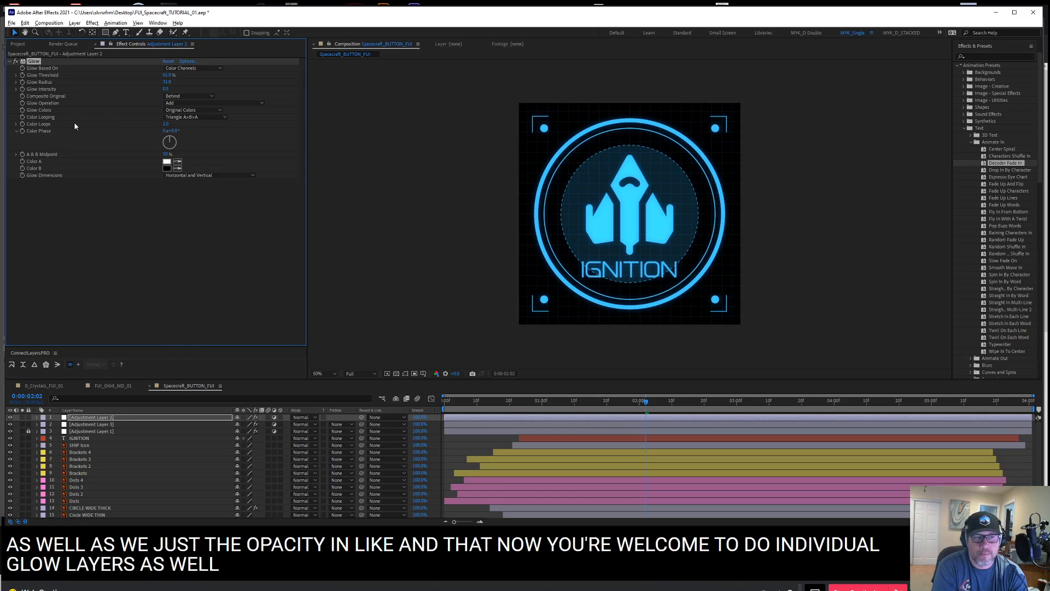
click(99, 425)
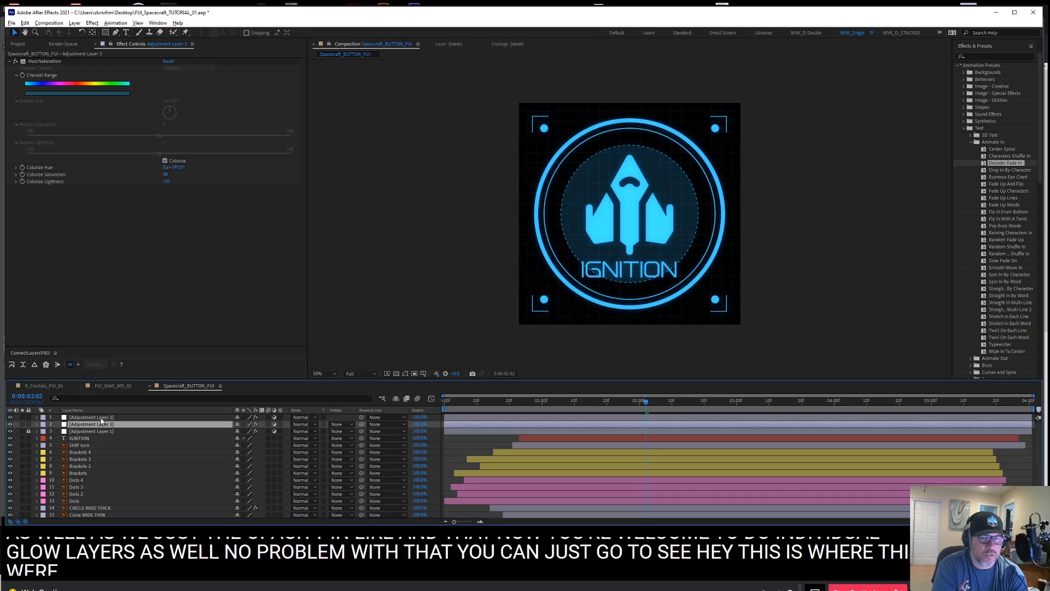
click(132, 417)
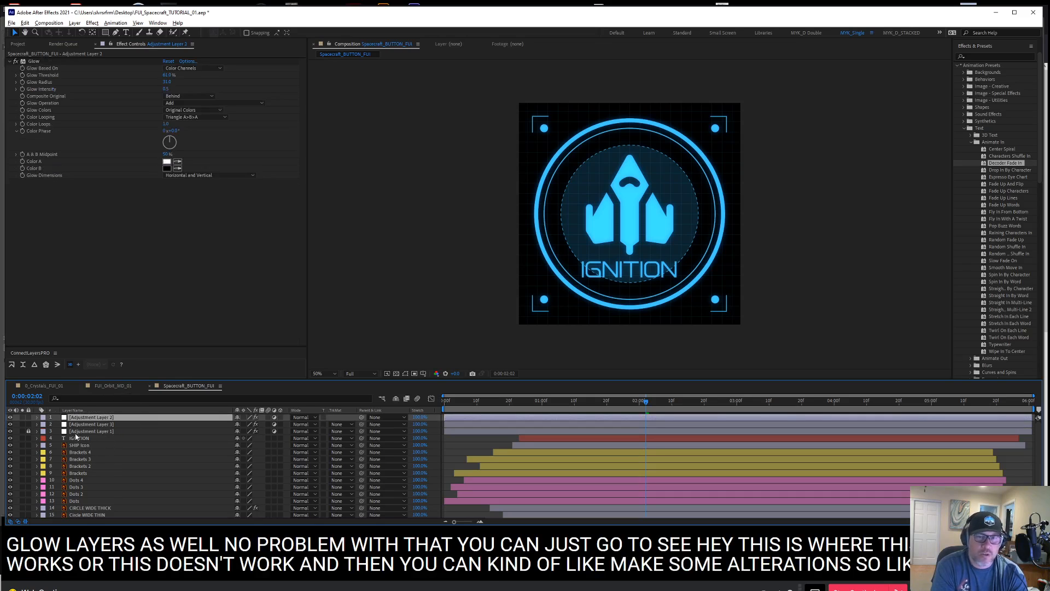
Add a Hue/Saturation effect to the CIRCLE WIDE THICK layer and enable Colorize
click(109, 508)
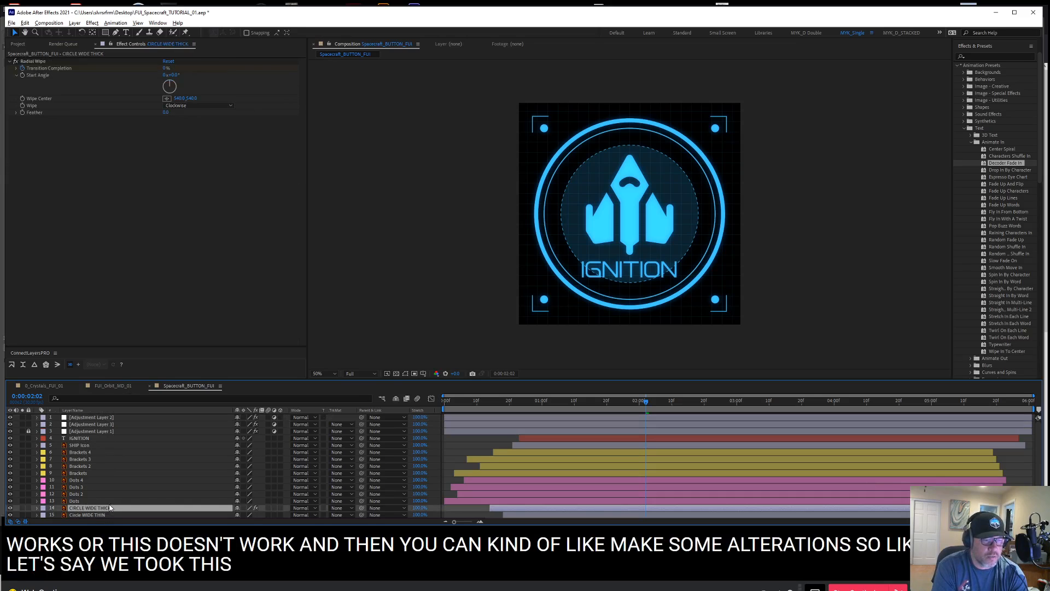
right_click(93, 170)
click(144, 171)
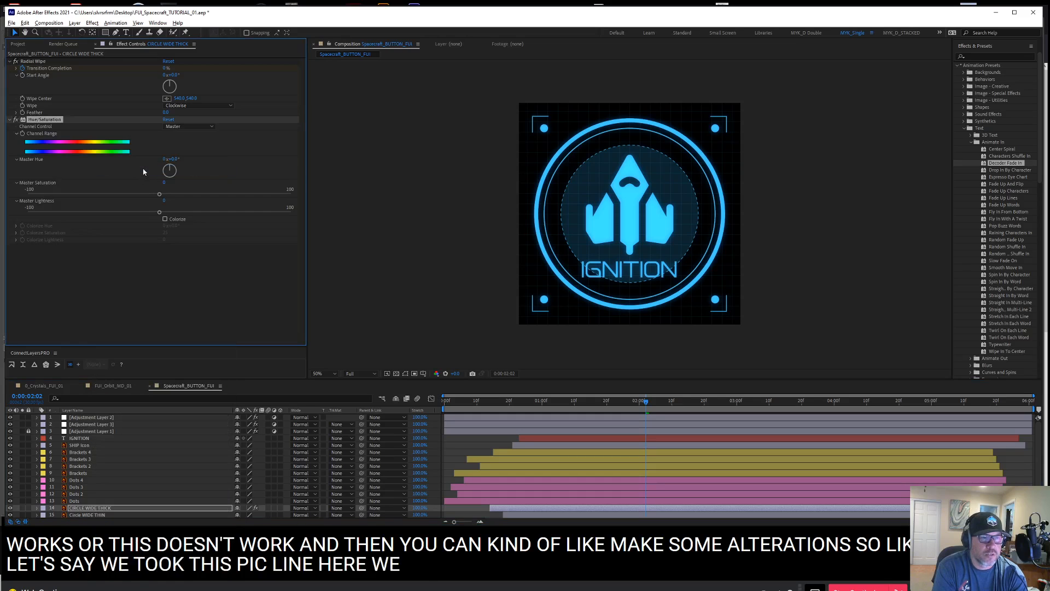
click(171, 219)
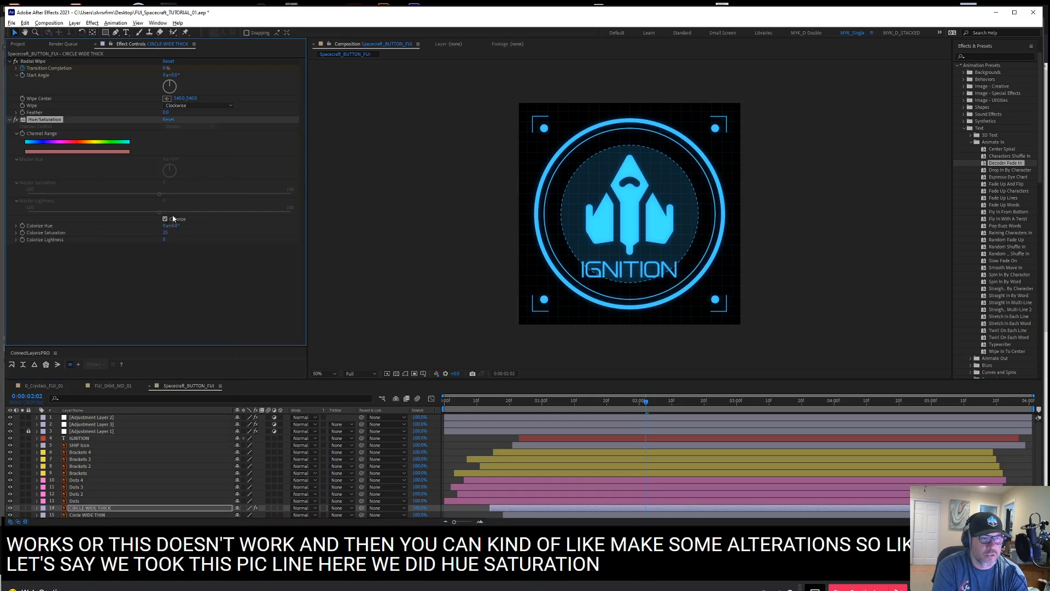
Set the circle layer's Colorize Saturation to 100 and lower its Colorize Hue and Lightness for a dark red tint
click(166, 234)
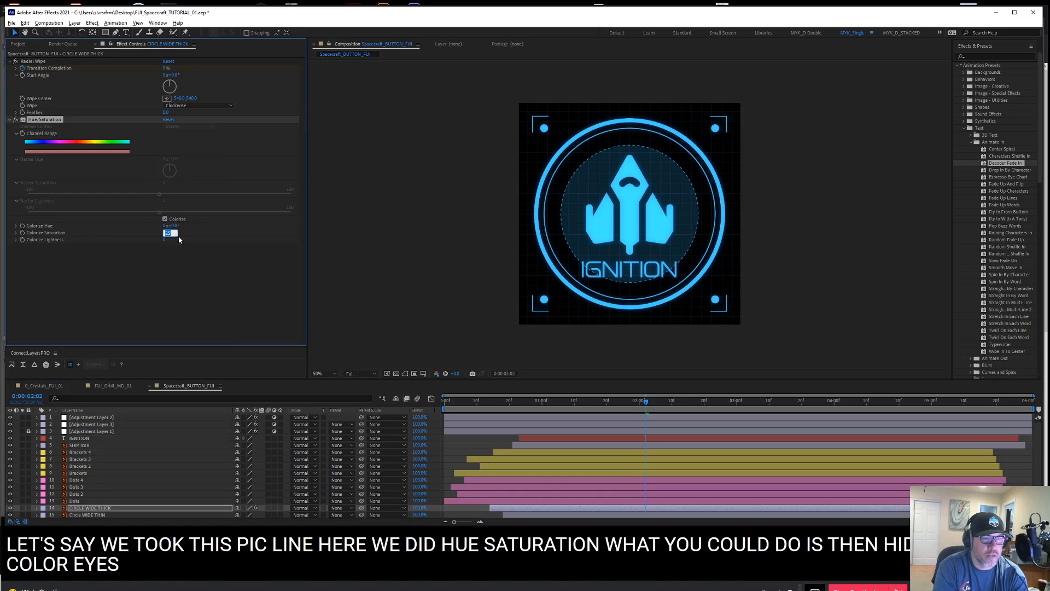
click(183, 251)
drag(167, 234, 186, 235)
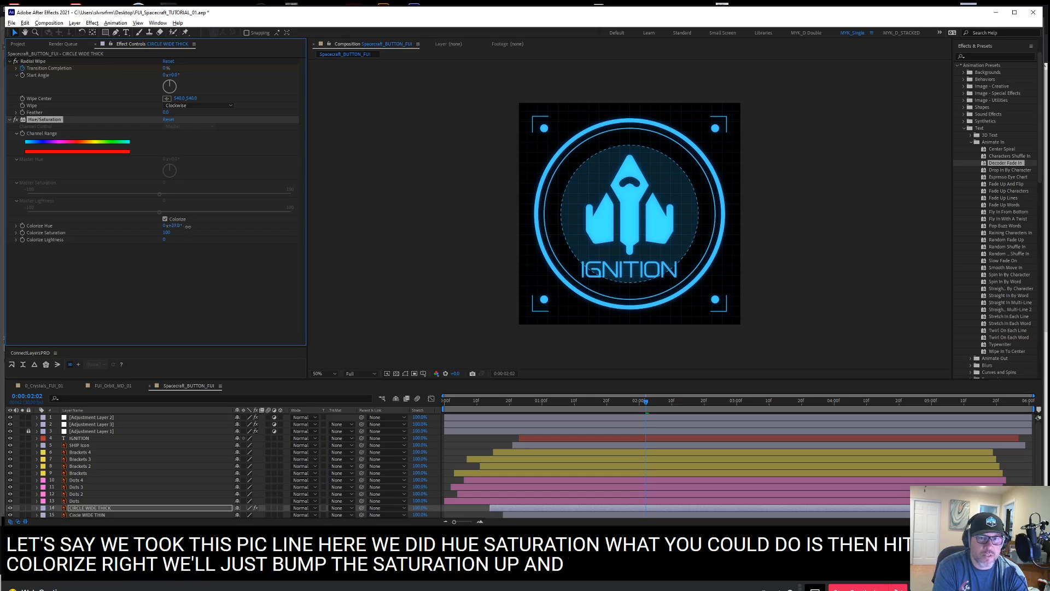
drag(188, 227, 148, 239)
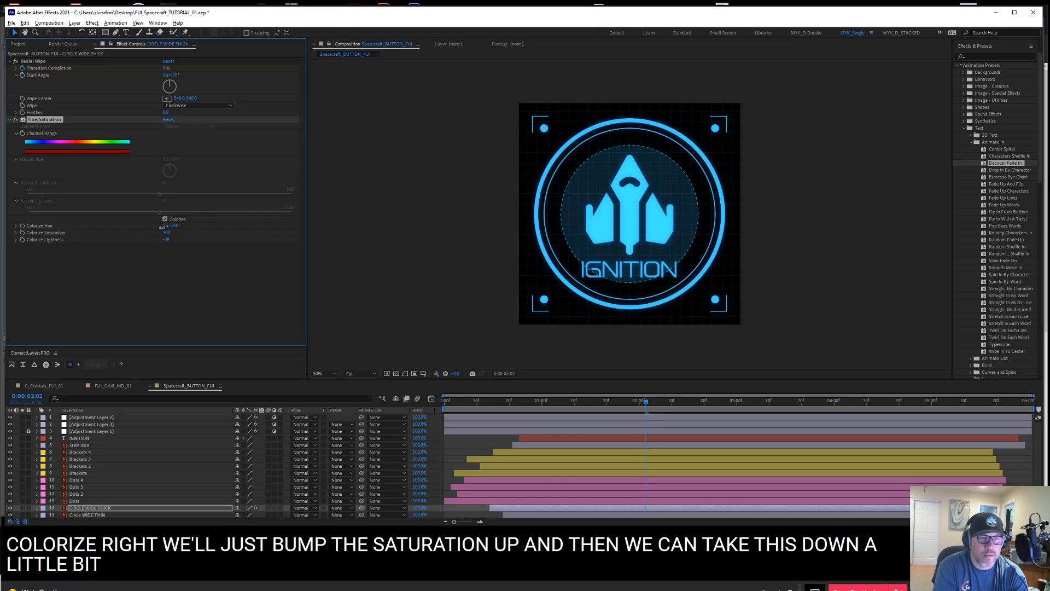
click(116, 272)
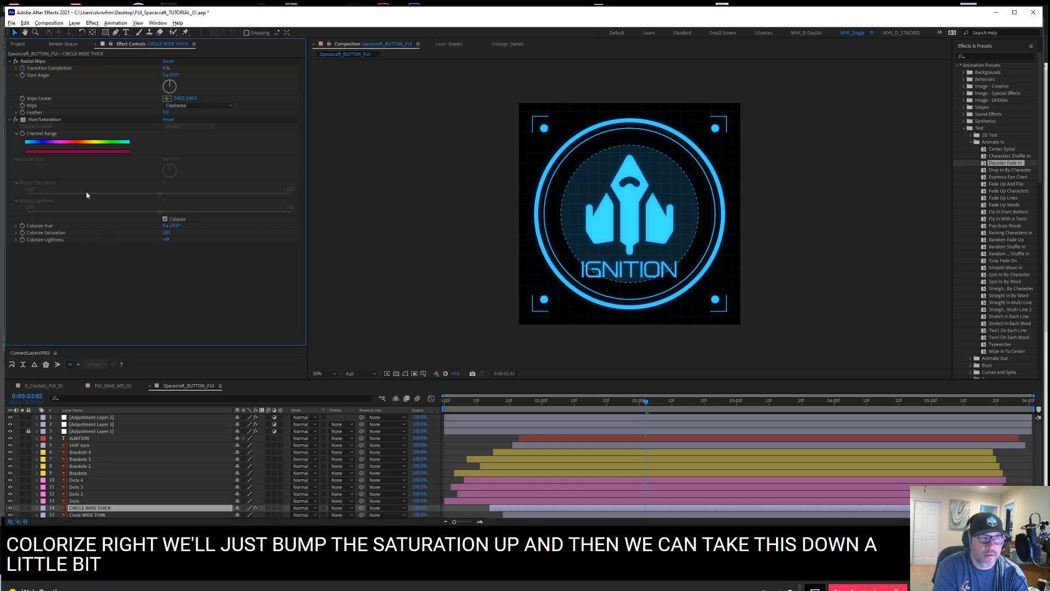
Disable Colorize on the thick circle and shift its Master Hue to about -25°
click(165, 219)
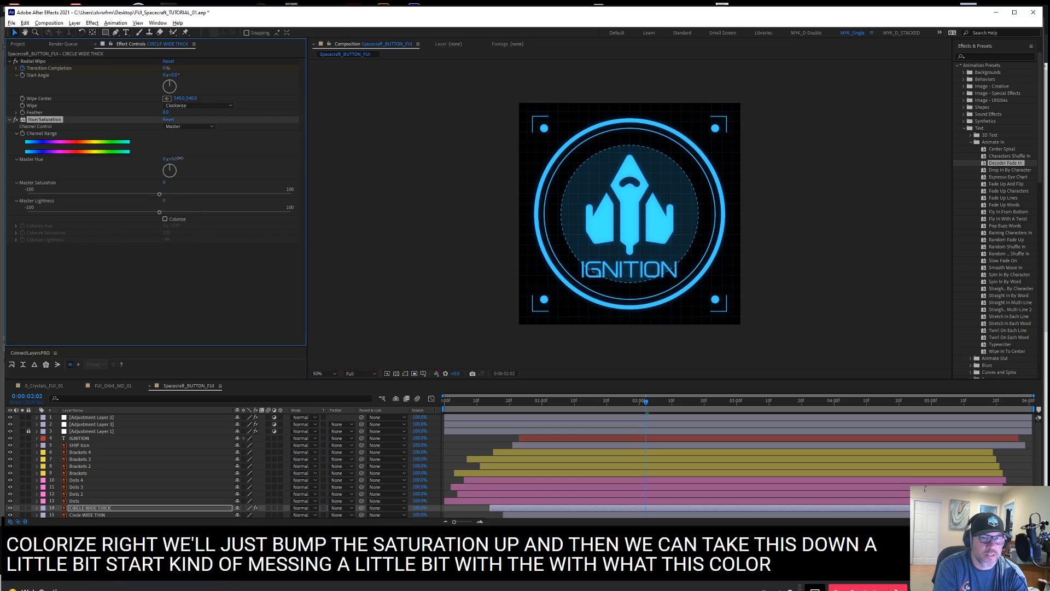
drag(167, 174, 162, 163)
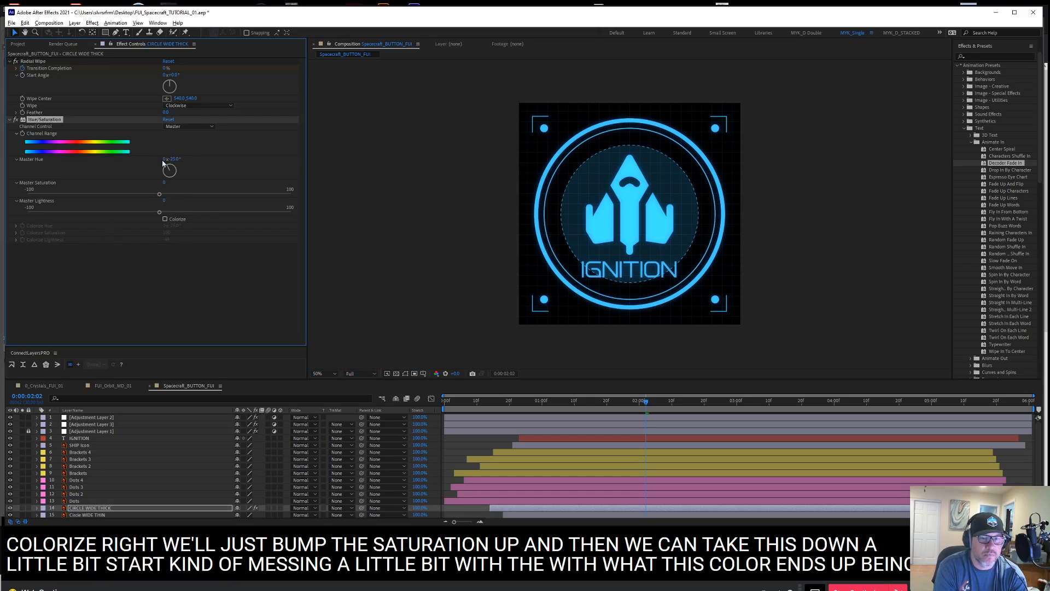
click(109, 507)
click(152, 270)
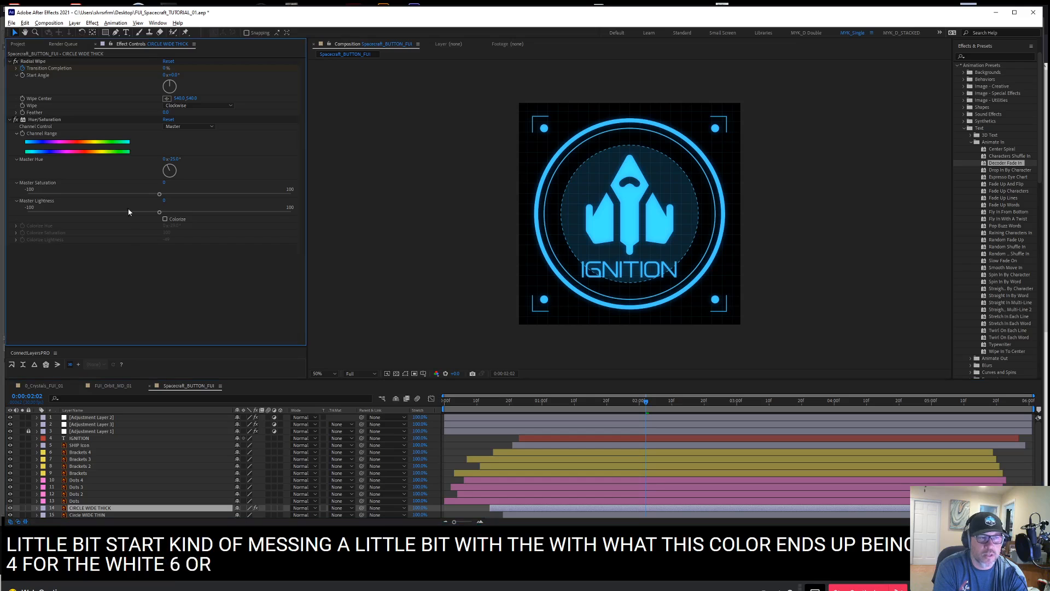
Try Colorize again on the thick circle with a raised Colorize Lightness of about -28, and delete the Hue/Saturation effect
click(55, 120)
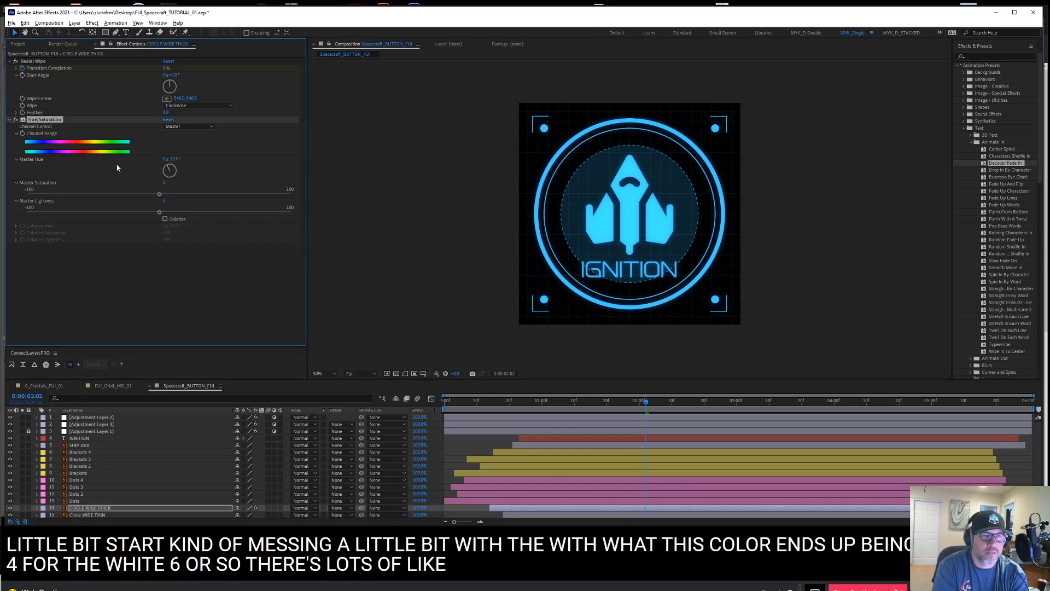
click(165, 219)
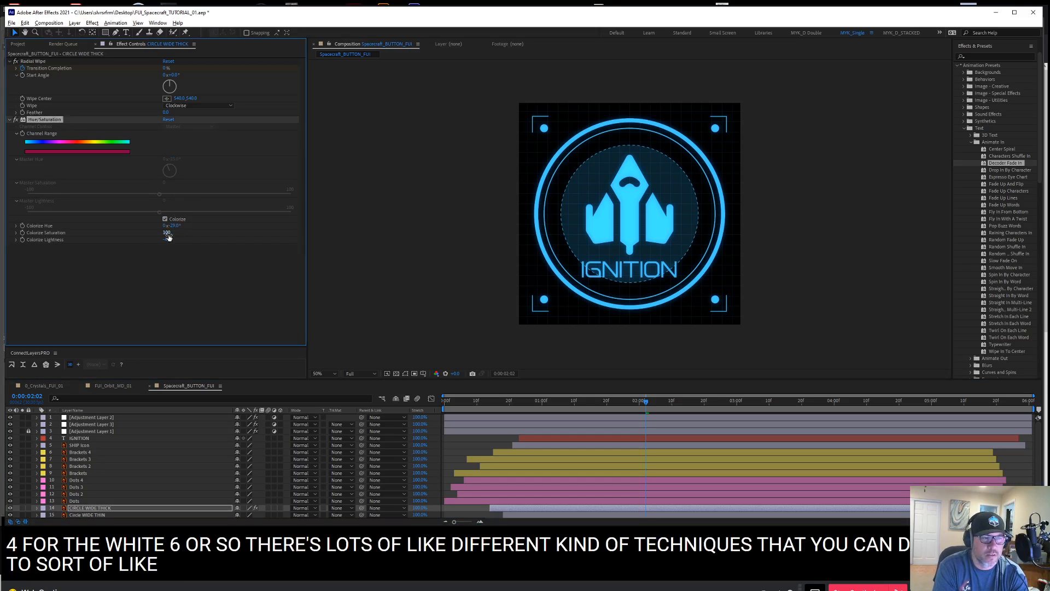
mouse_move(171, 239)
mouse_down()
mouse_move(199, 241)
mouse_move(178, 241)
mouse_up()
click(125, 279)
click(57, 121)
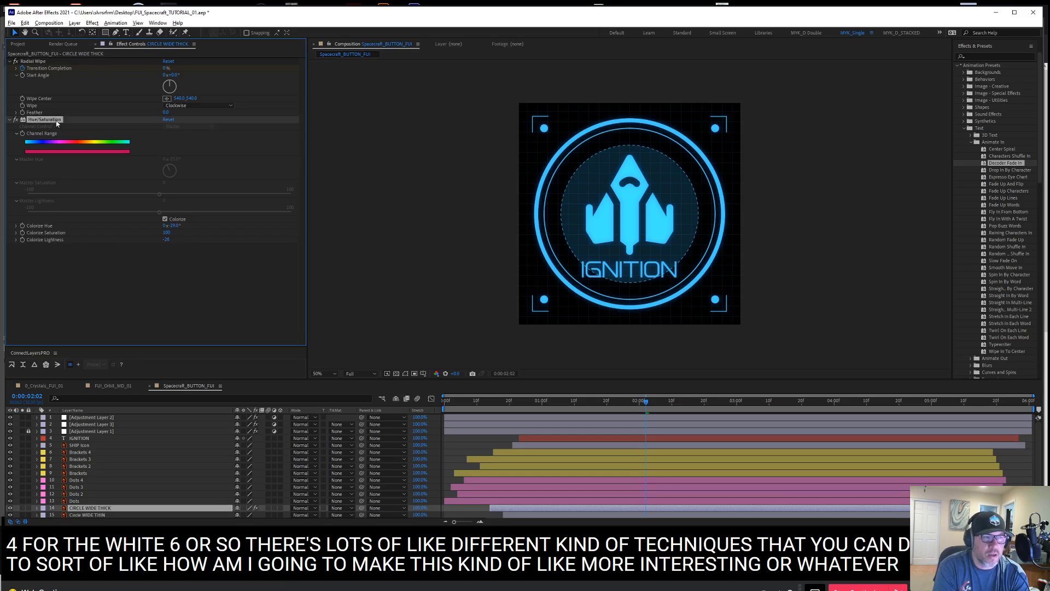
key(Delete)
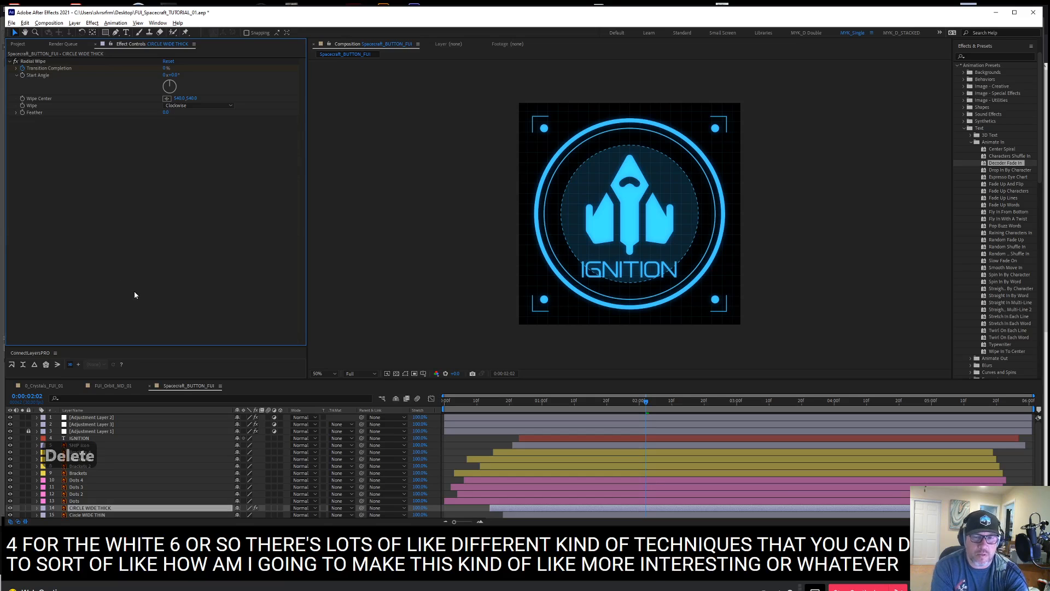
Create a new black solid and place it between Adjustment Layer 3 and the locked Adjustment Layer 1
click(98, 432)
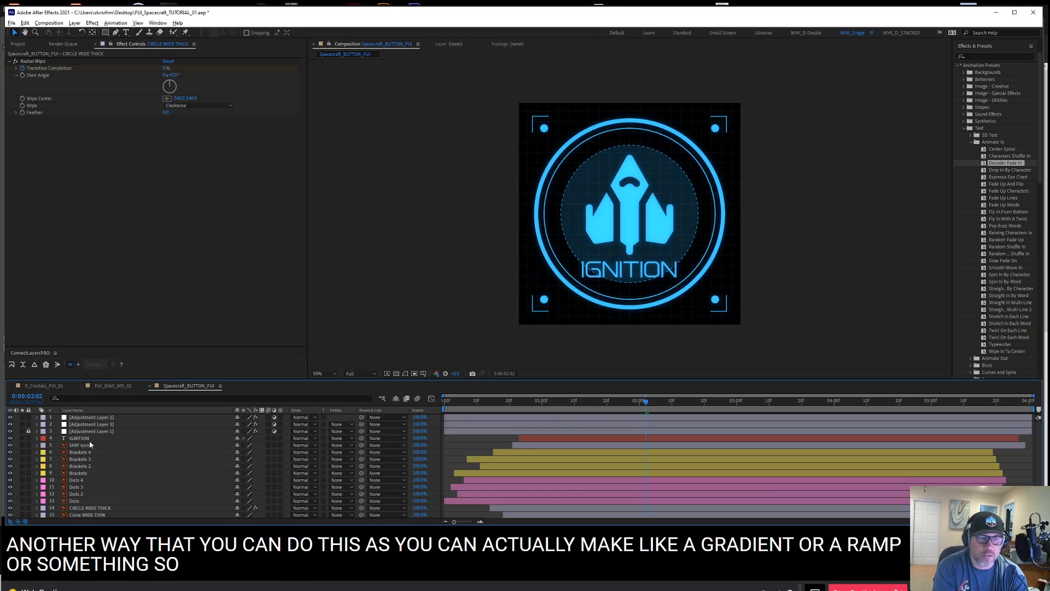
click(101, 426)
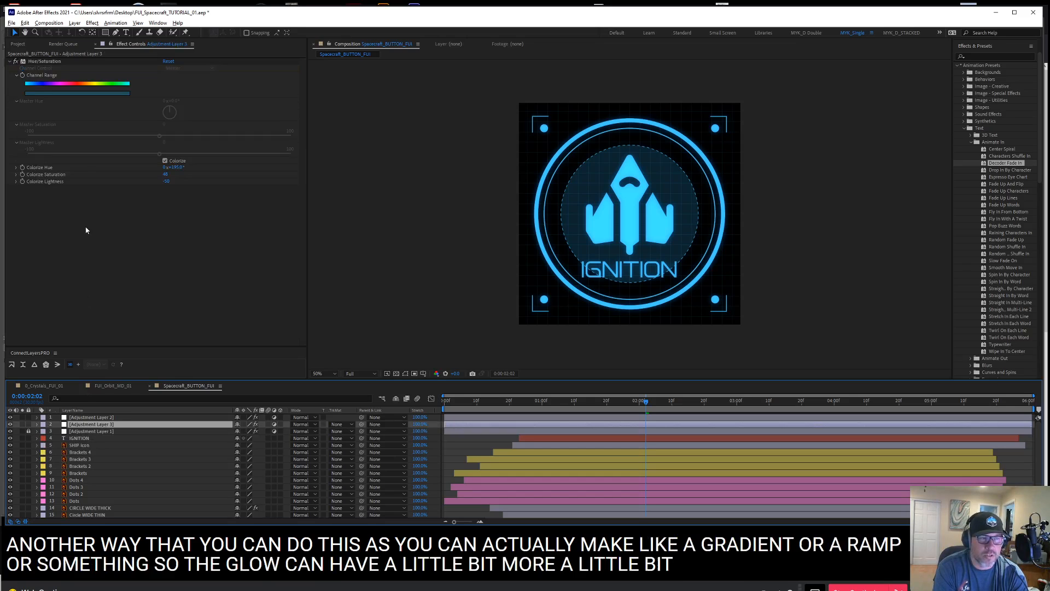
click(95, 234)
click(88, 430)
click(89, 431)
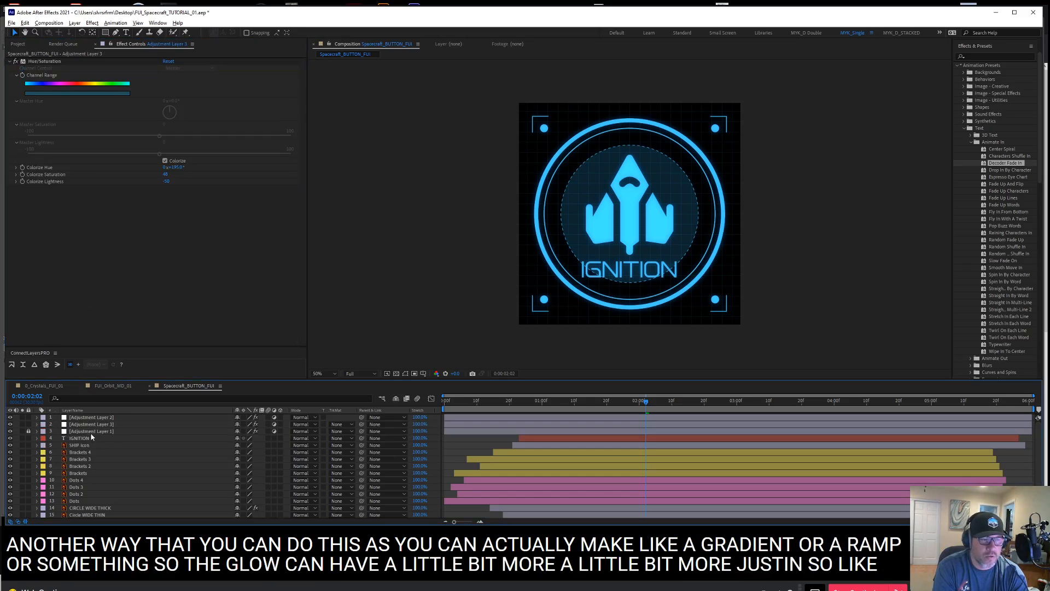
key(ctrl+y)
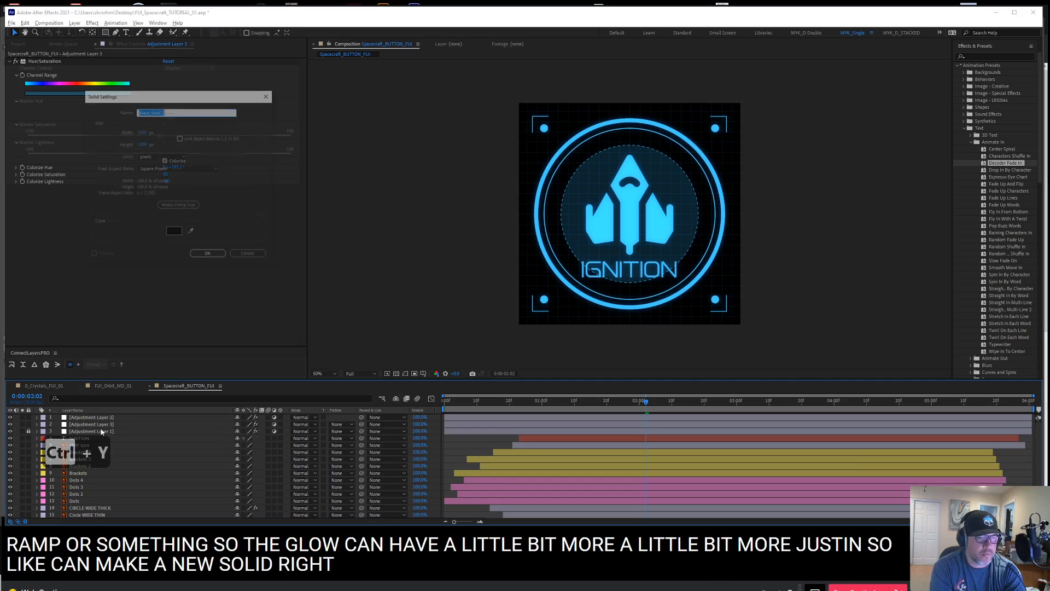
click(207, 255)
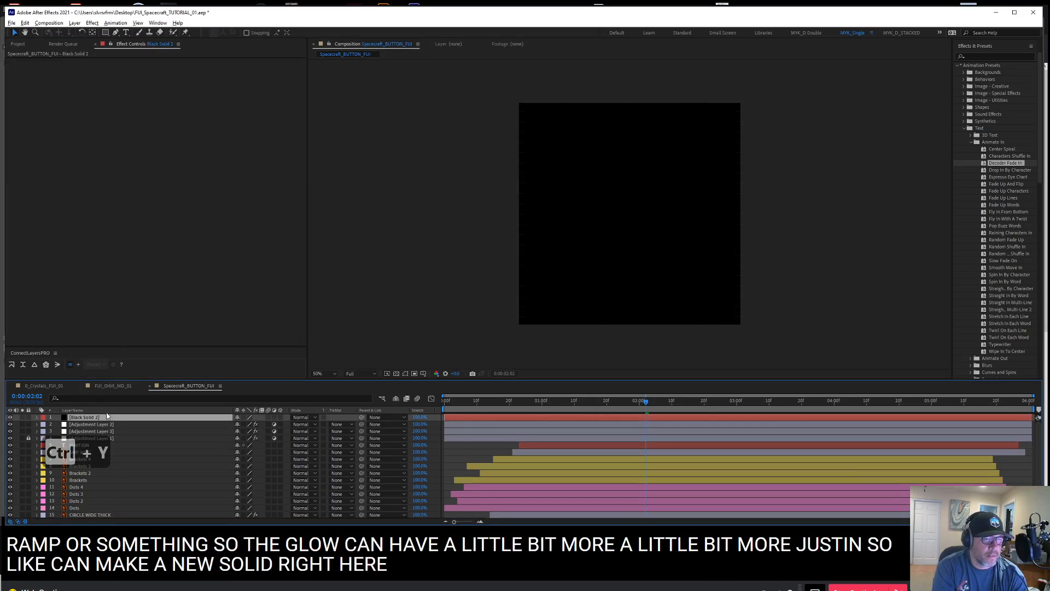
drag(107, 422, 107, 433)
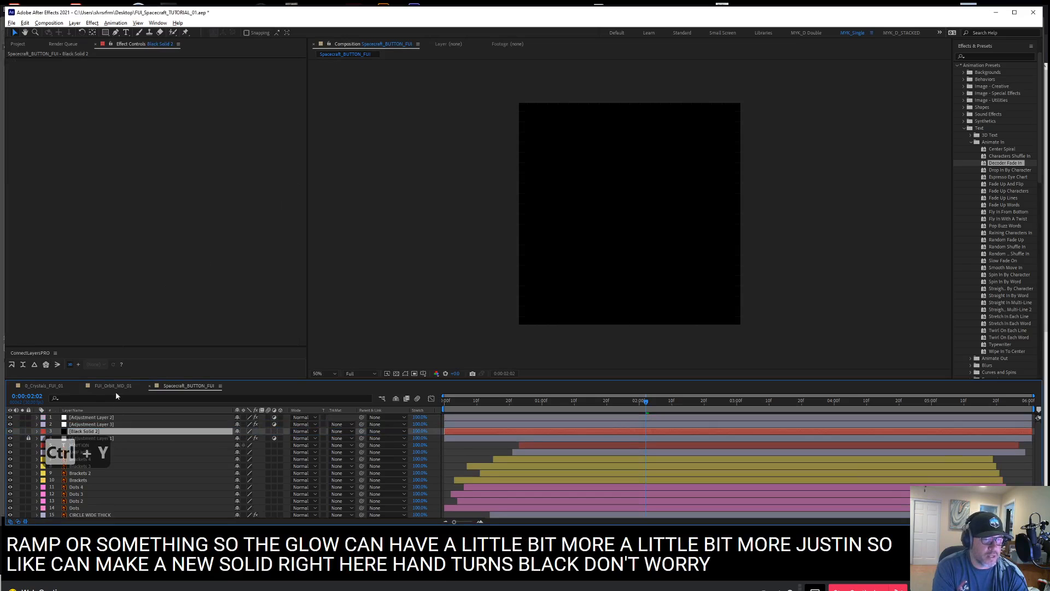
Apply a Gradient Ramp to the black solid as a Radial Ramp starting near the composition's centre
right_click(113, 86)
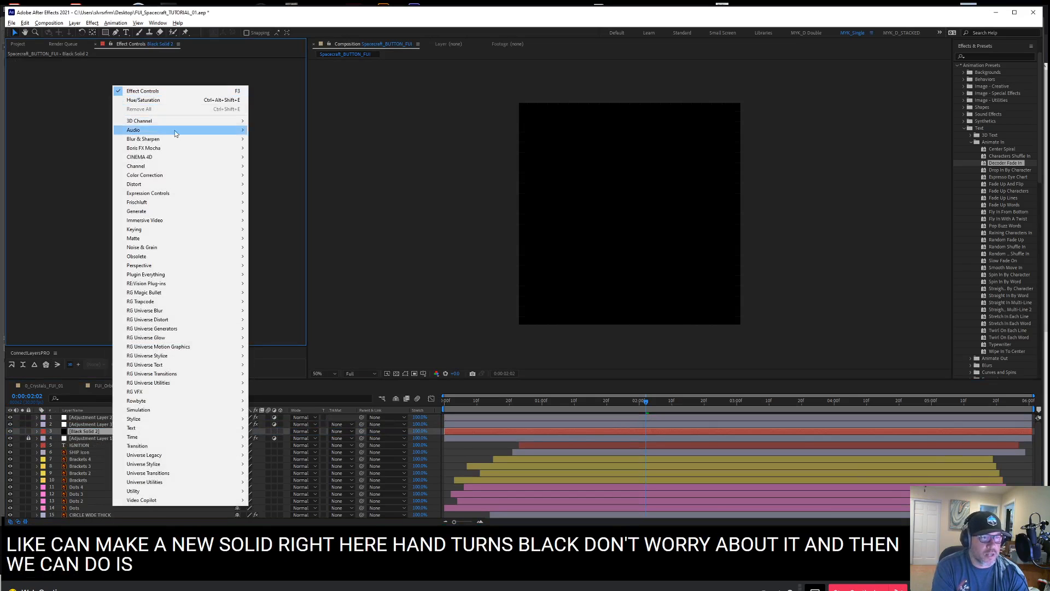
mouse_move(187, 211)
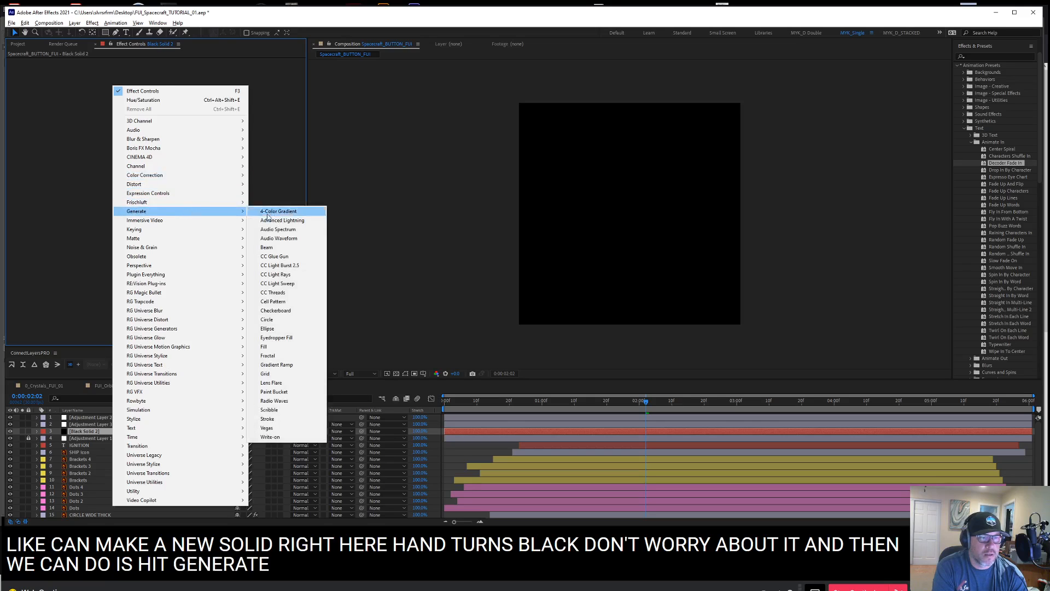
click(284, 367)
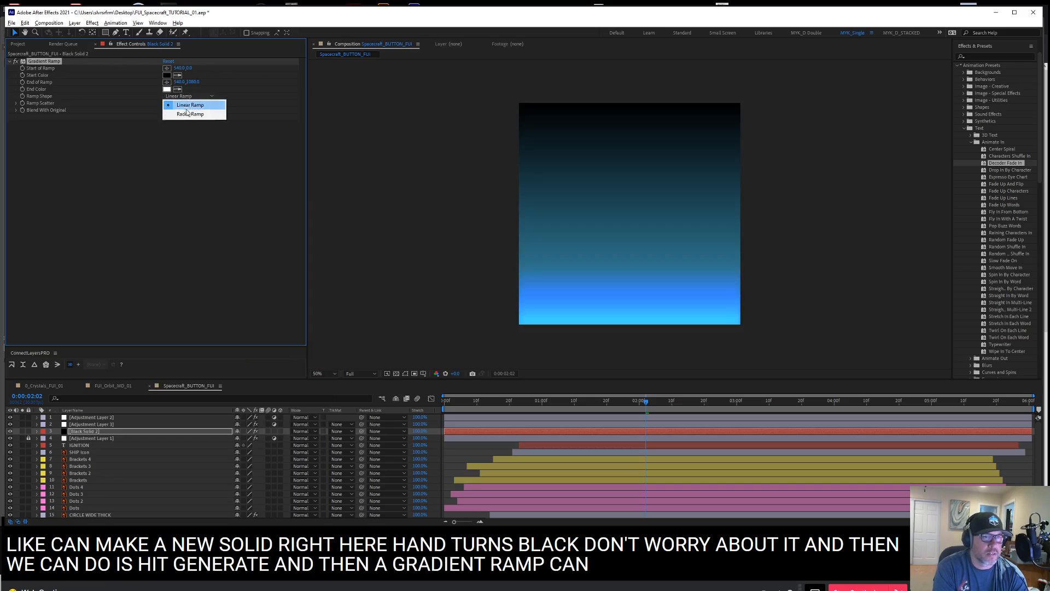
click(190, 113)
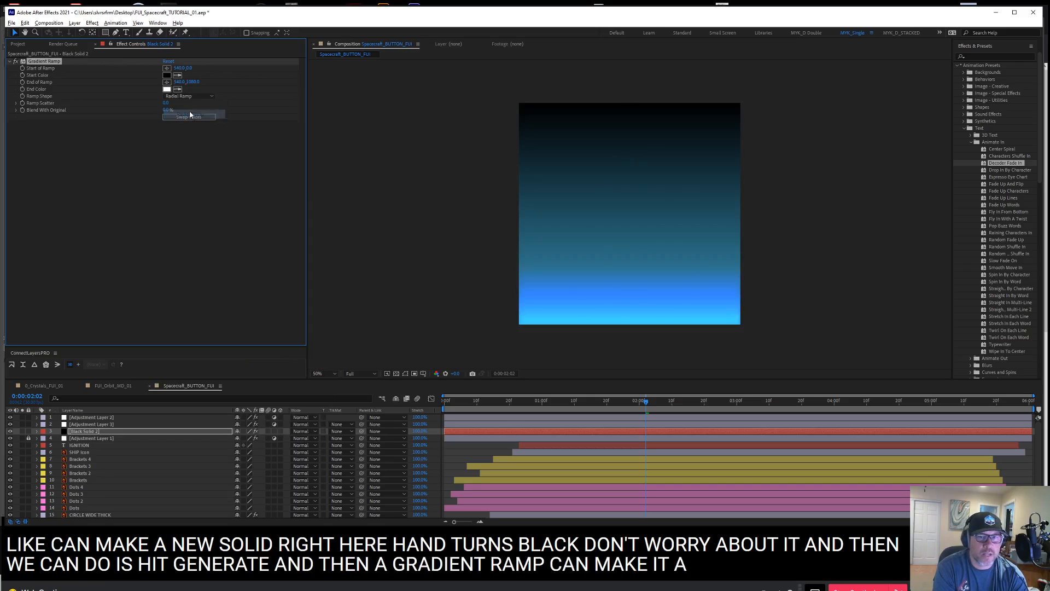
click(167, 69)
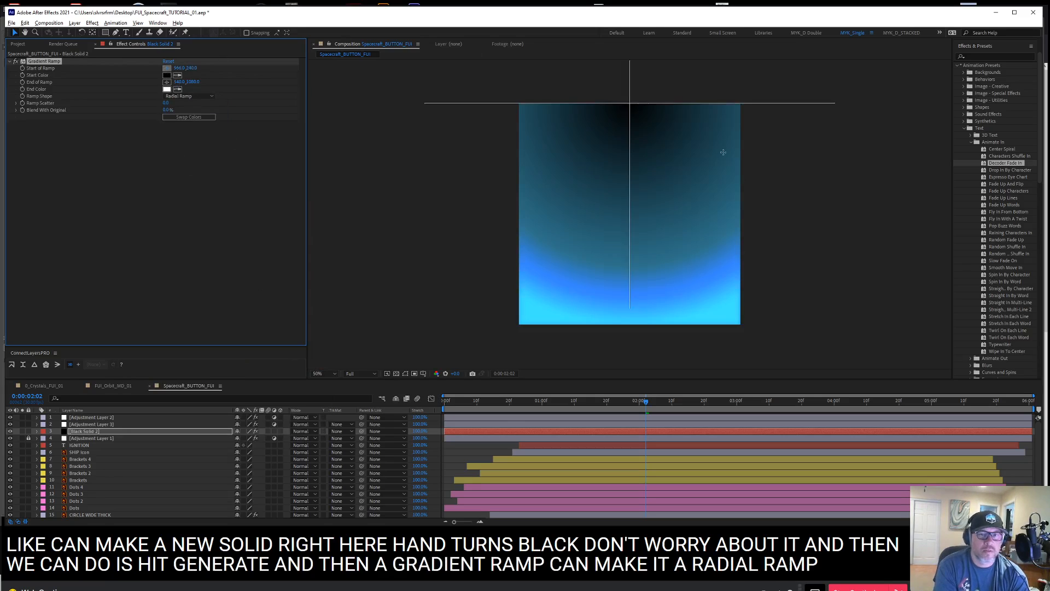
click(629, 207)
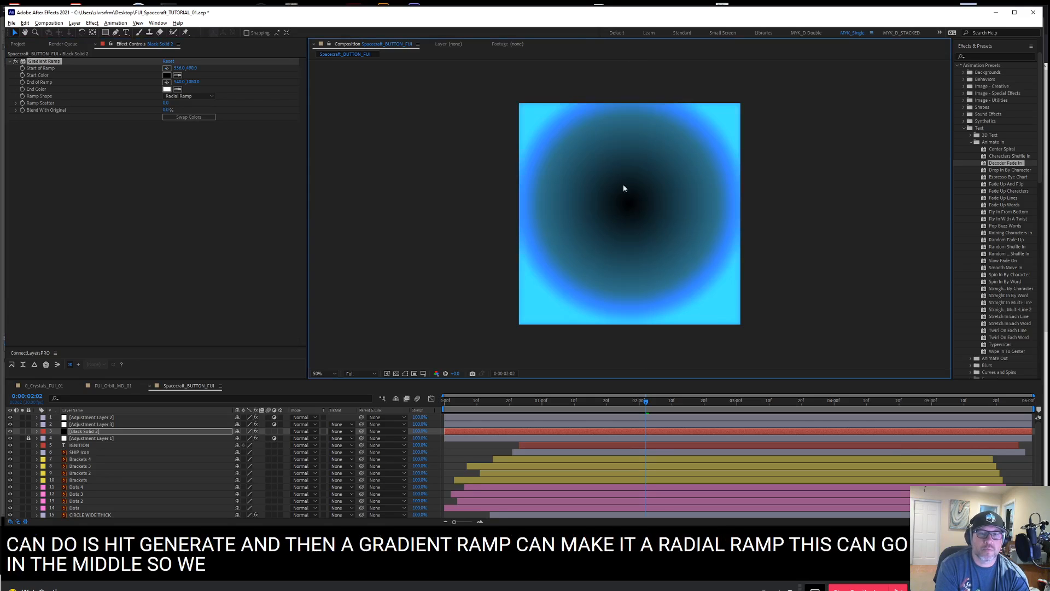
Set the ramp's Start Color to bright blue 00C0FF and its End Color to black 000000
click(167, 75)
drag(208, 321, 206, 314)
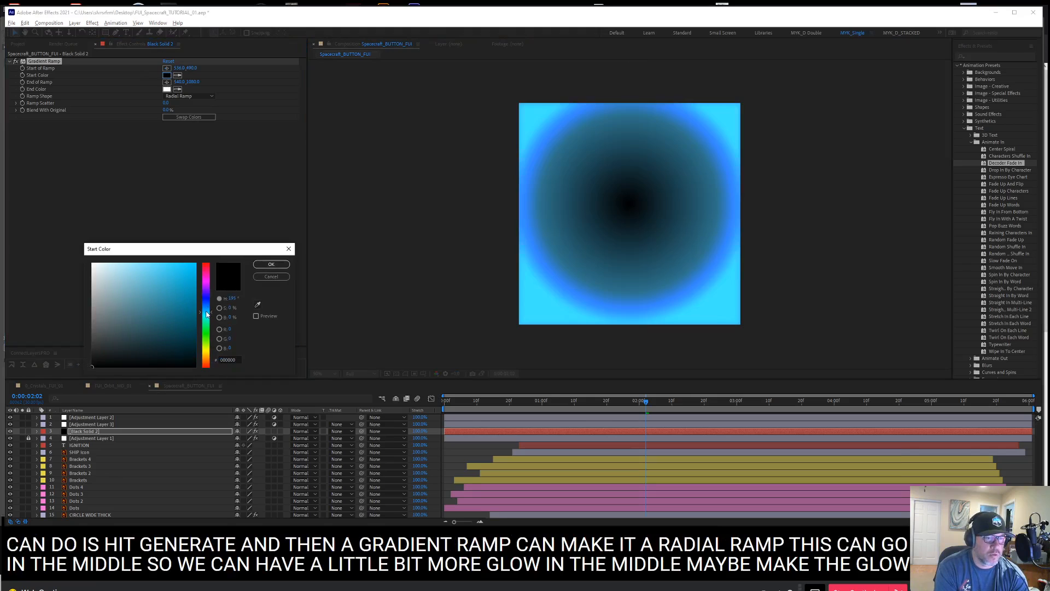
click(271, 264)
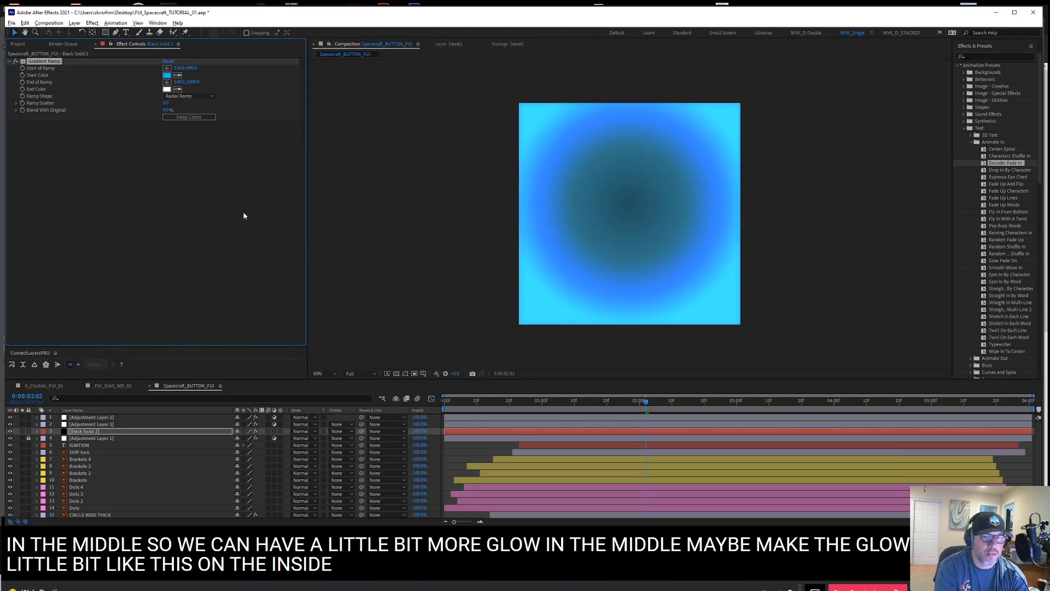
click(167, 88)
drag(179, 282, 211, 374)
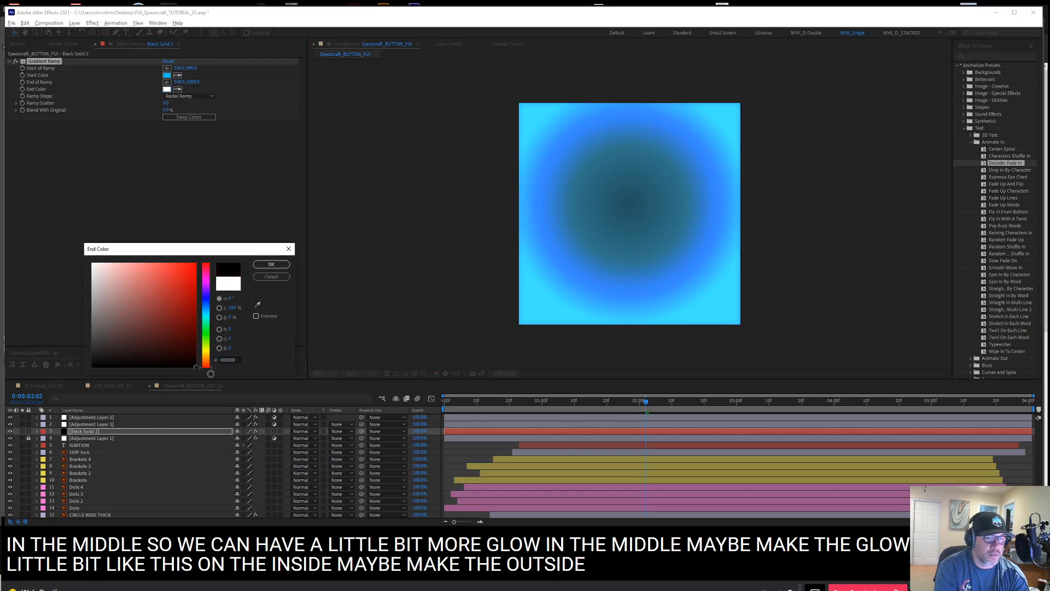
click(271, 265)
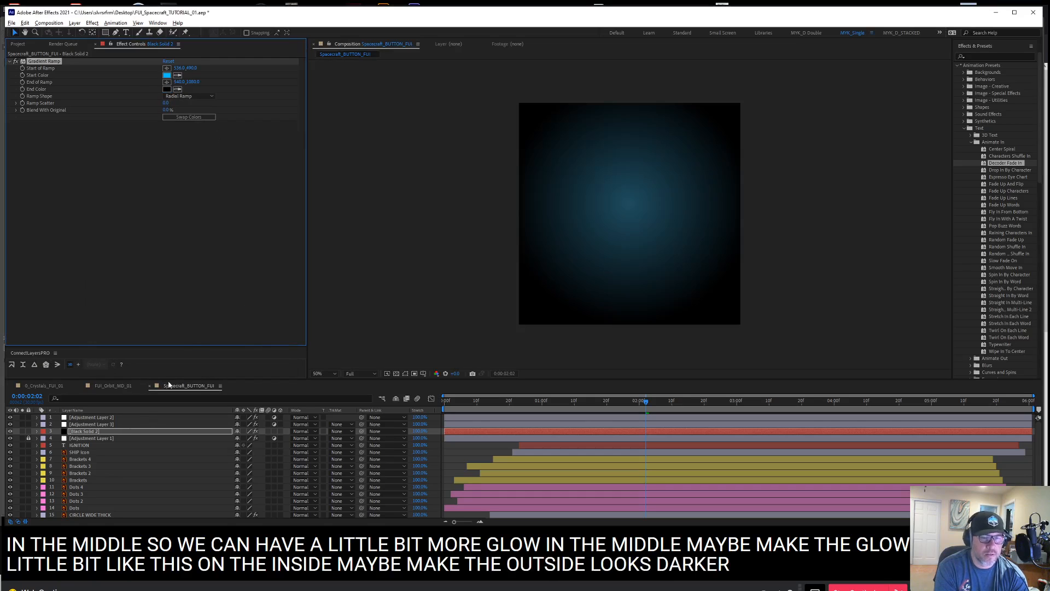
Try the Overlay blending mode on the gradient solid and set its mode to Screen
click(305, 432)
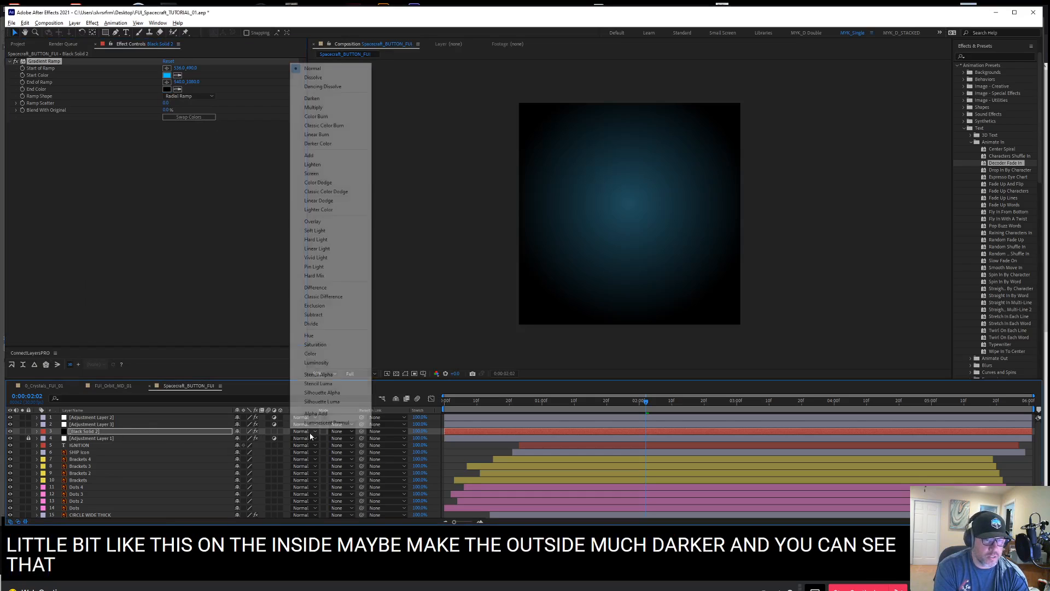
click(325, 223)
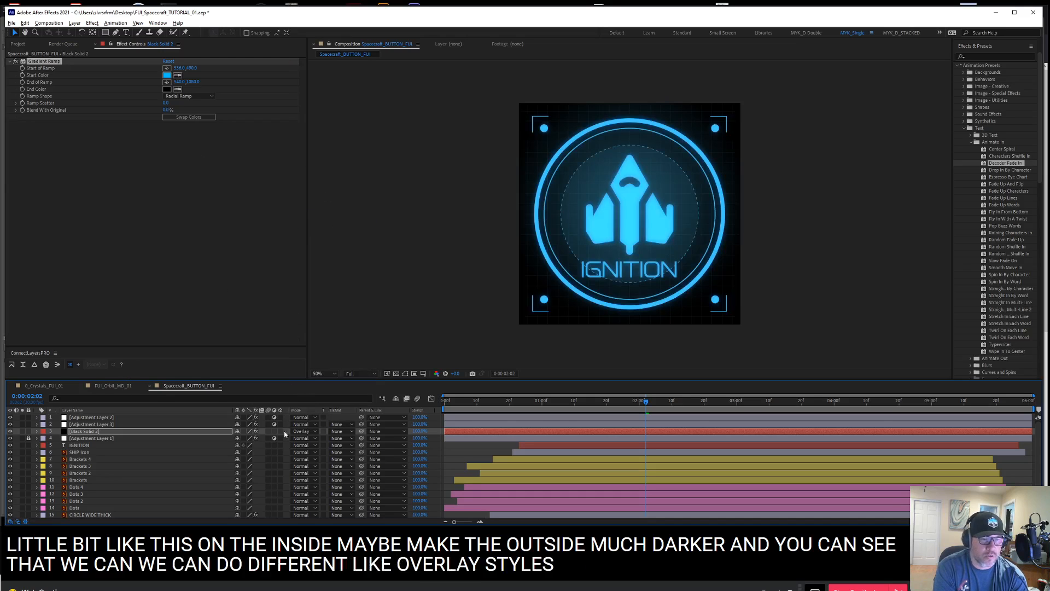
click(305, 432)
click(329, 174)
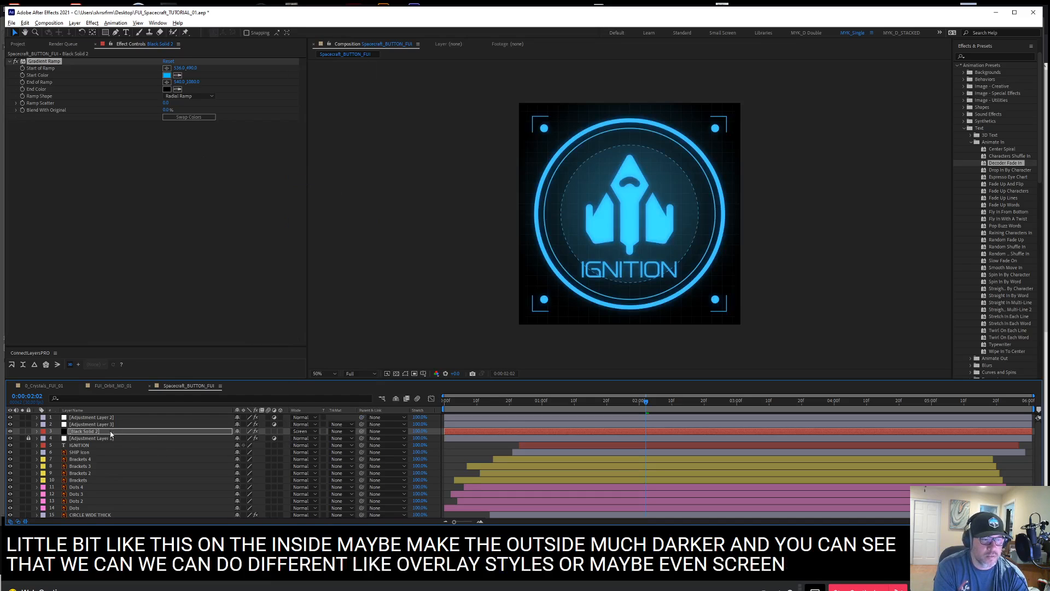
mouse_move(111, 434)
mouse_down()
mouse_move(107, 457)
mouse_move(103, 430)
mouse_up()
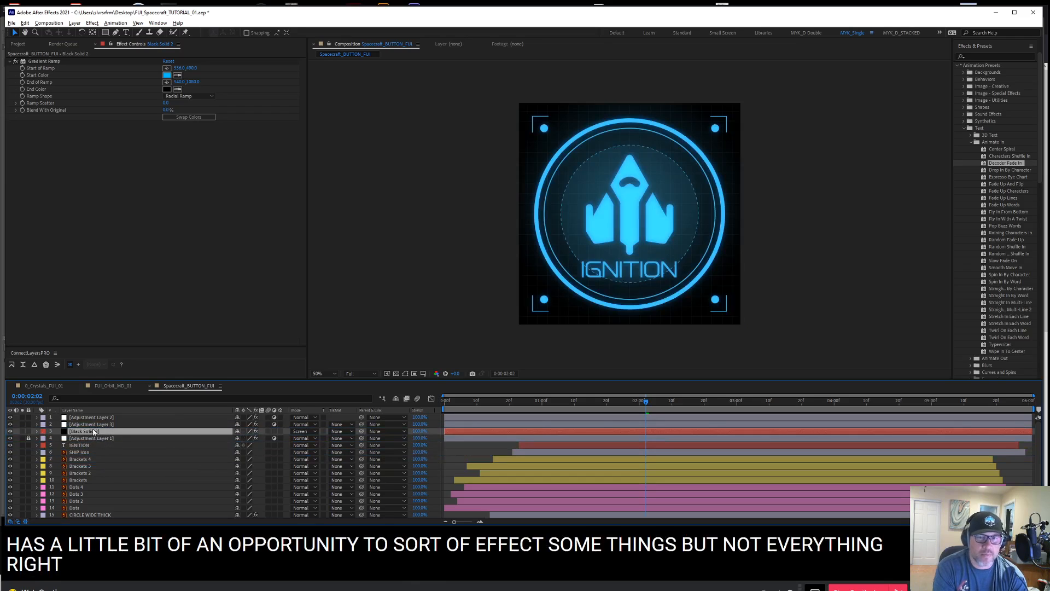
click(43, 433)
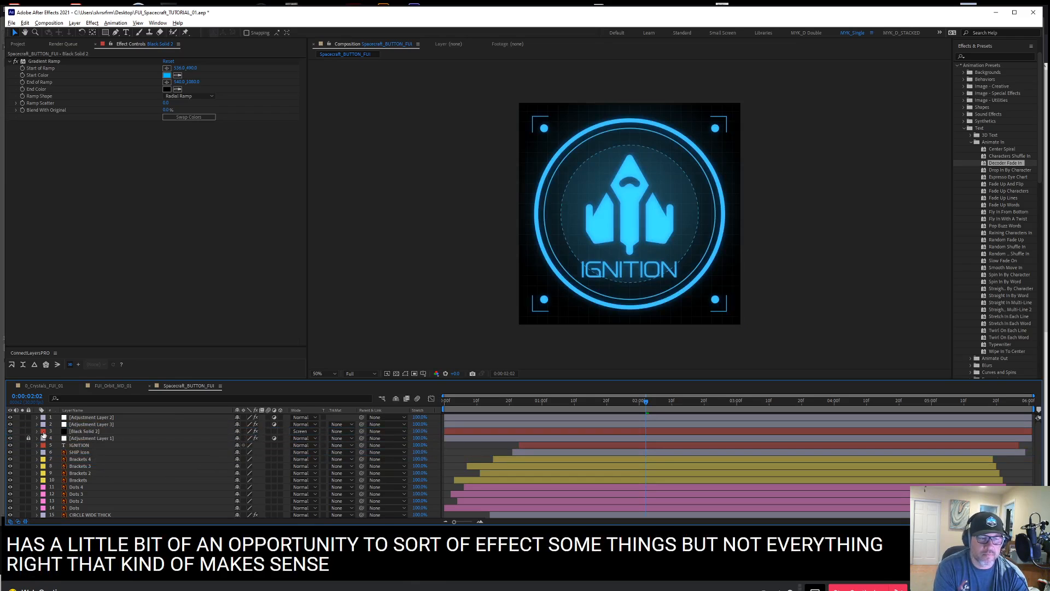
Switch Adjustment Layer 1's visibility off and back on to compare its effect on the composition
click(10, 445)
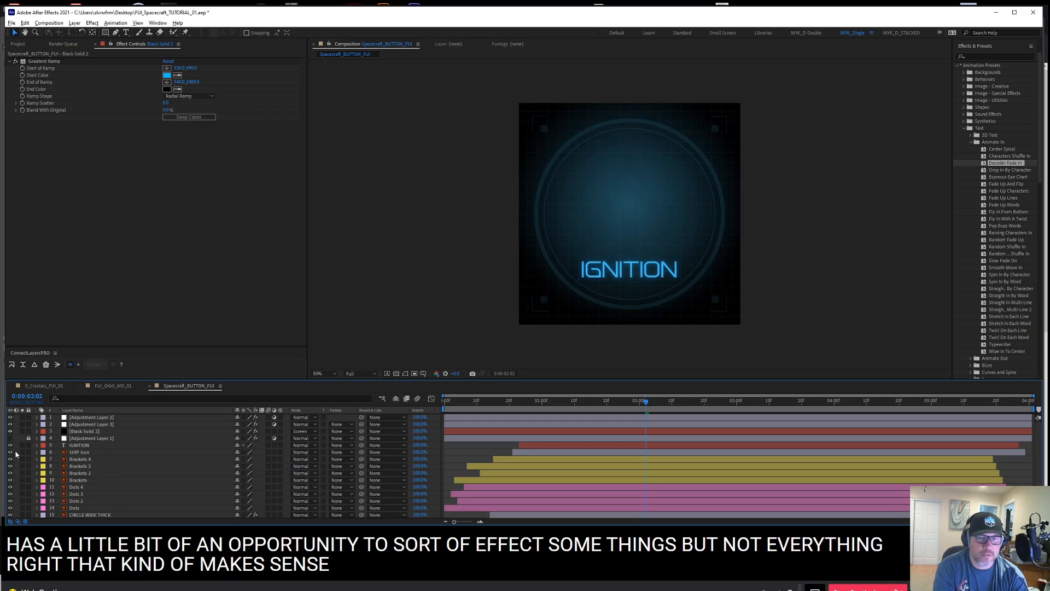
click(11, 445)
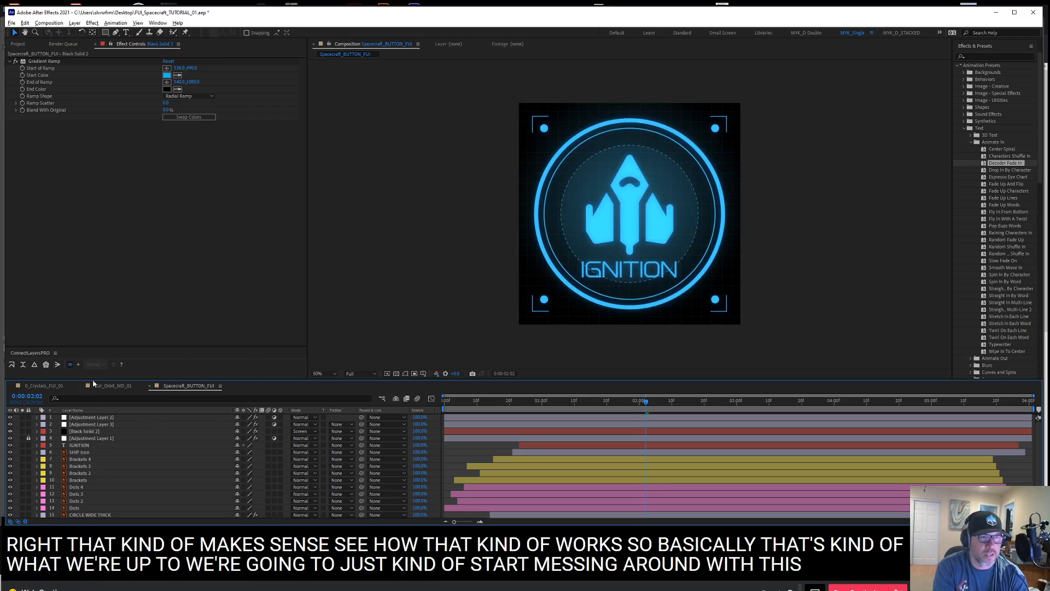
click(100, 424)
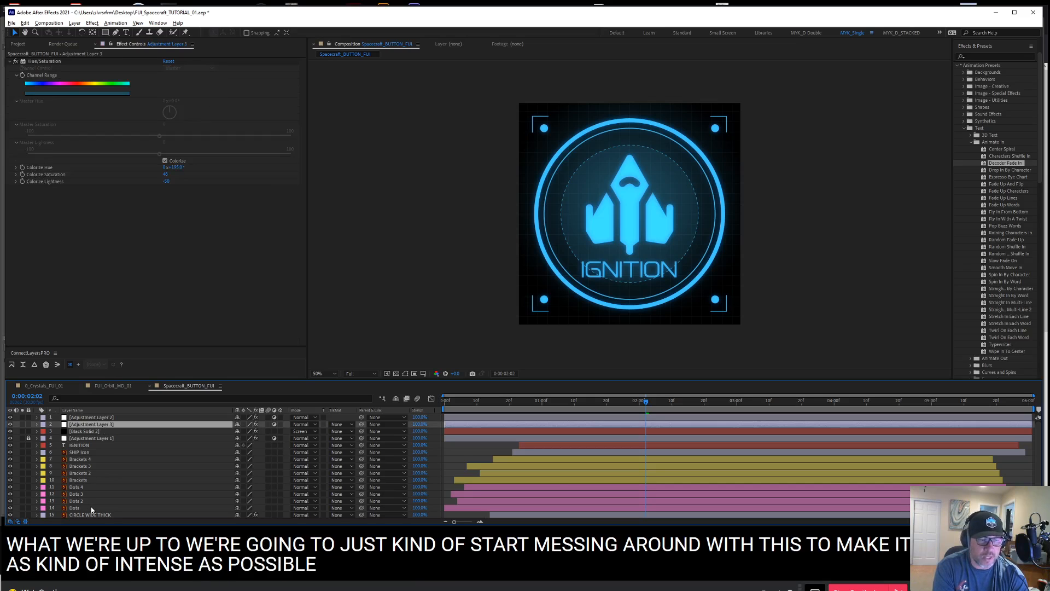
Apply the Stylize Glow effect to the Brackets layer
click(104, 479)
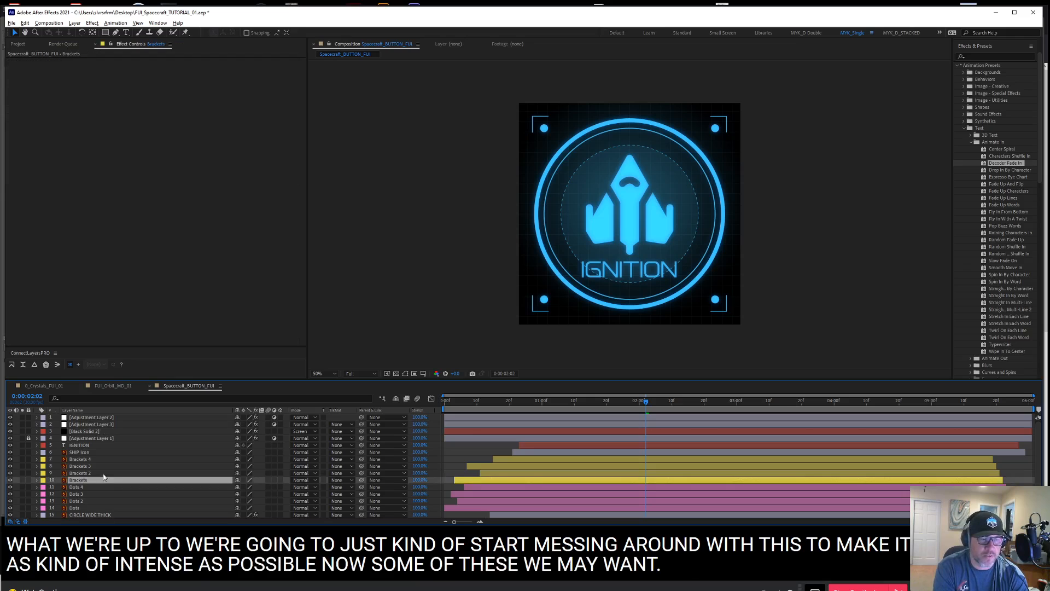
right_click(126, 108)
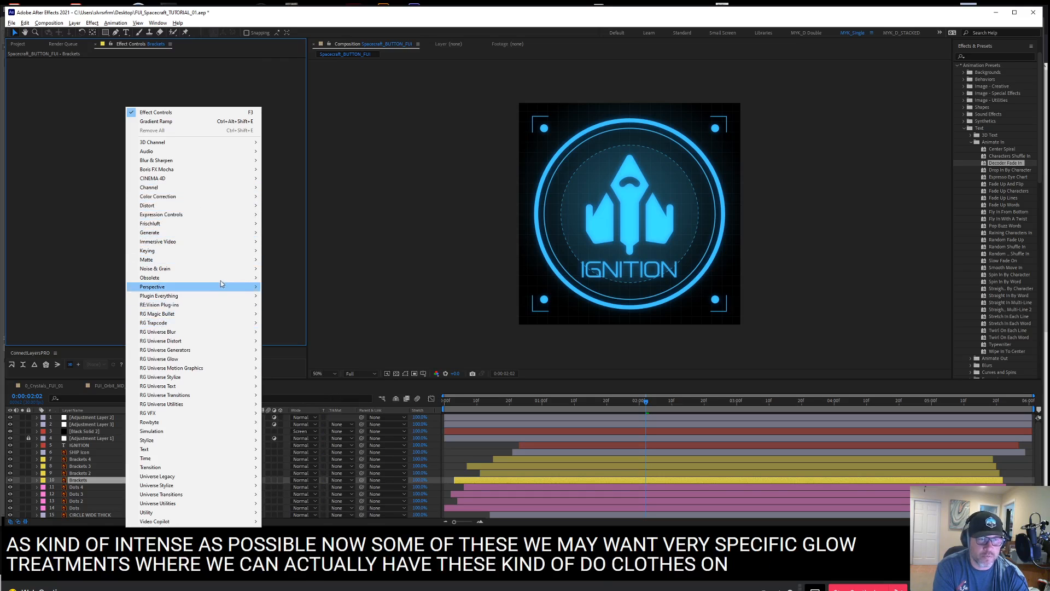
mouse_move(232, 196)
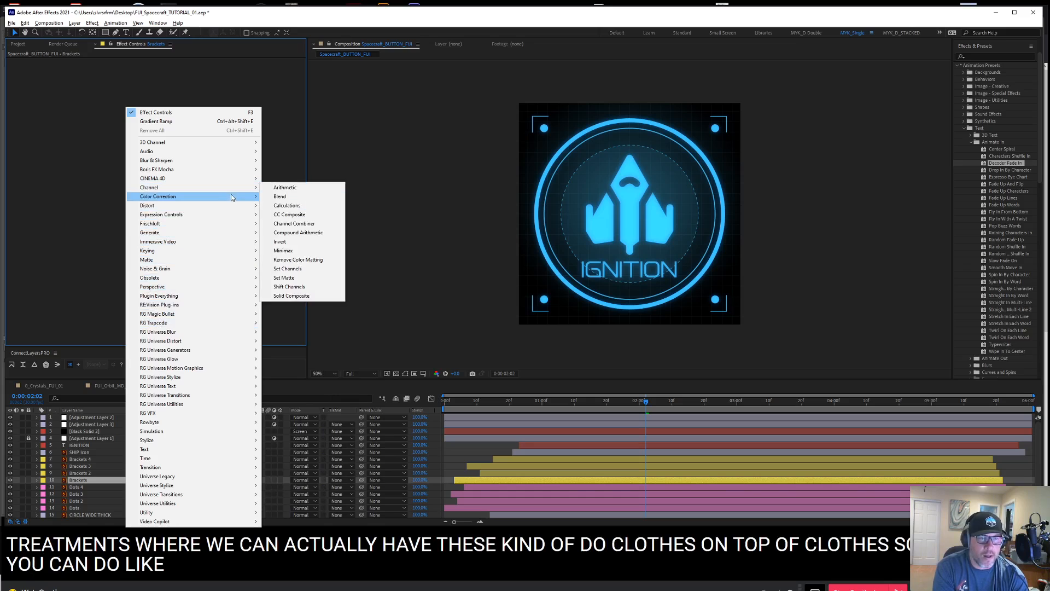
mouse_move(215, 439)
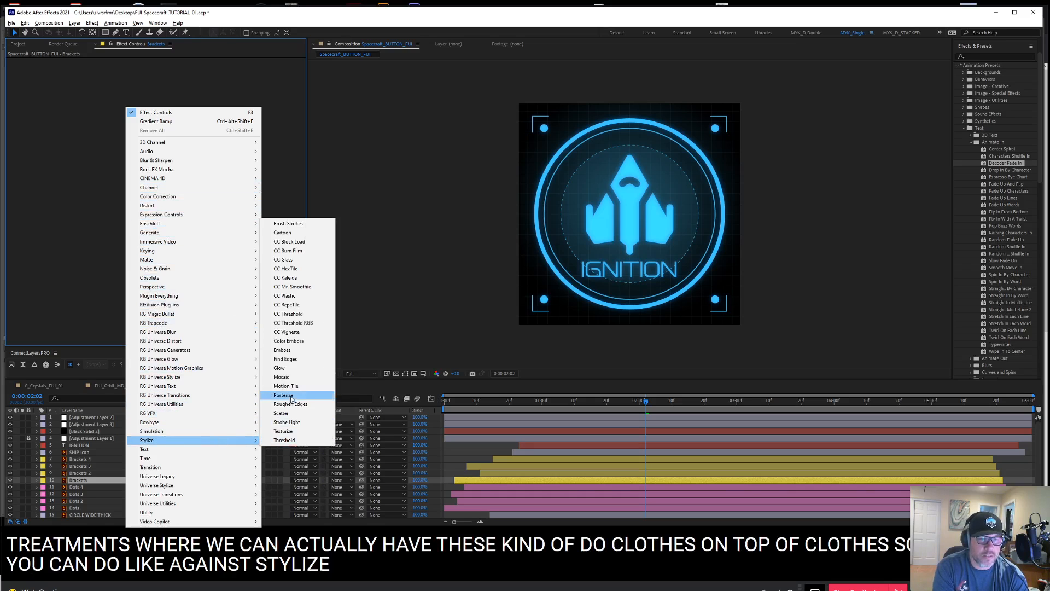
click(289, 368)
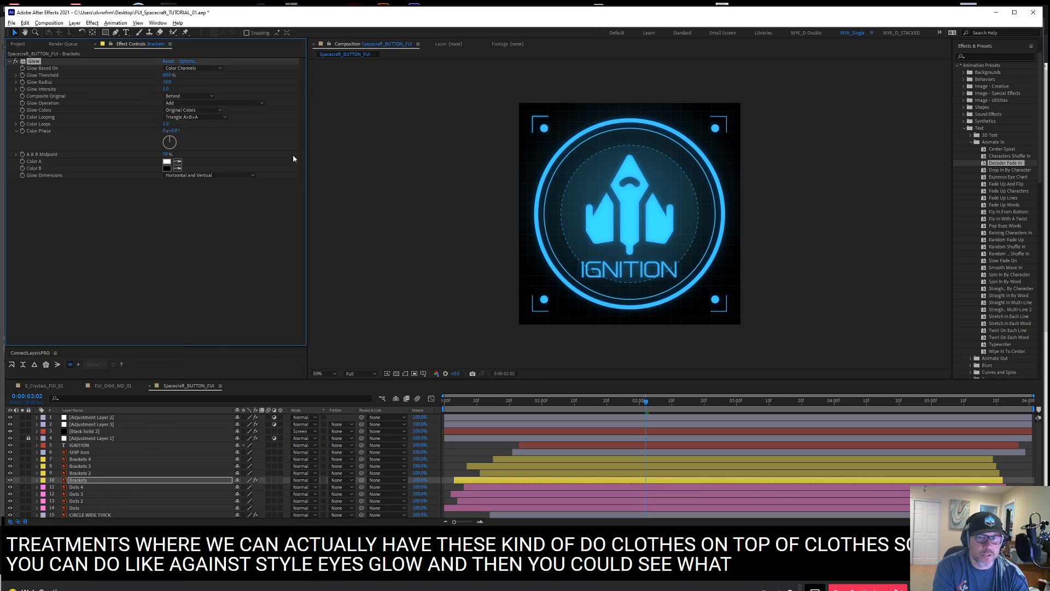
Identify the Brackets layer by toggling its visibility, and set its Glow Threshold to 0% and Glow Radius to about 22
click(9, 481)
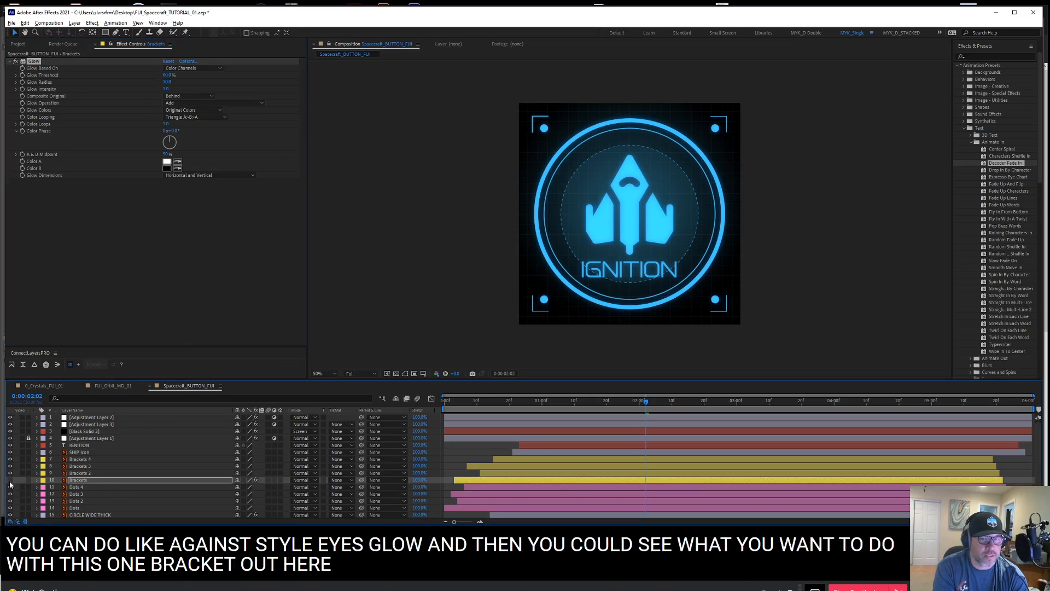
click(10, 481)
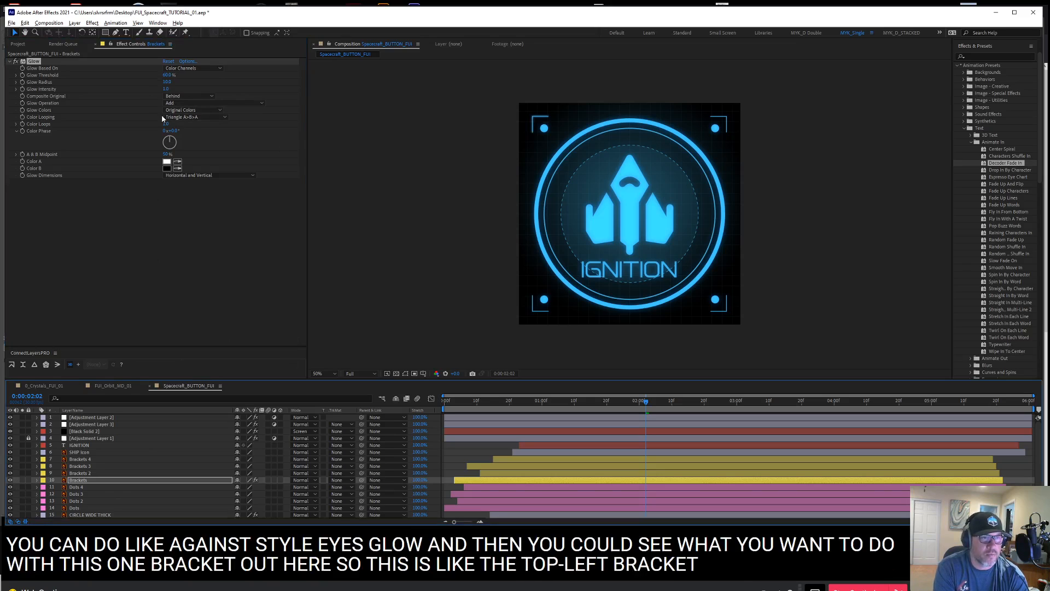
drag(168, 74, 107, 77)
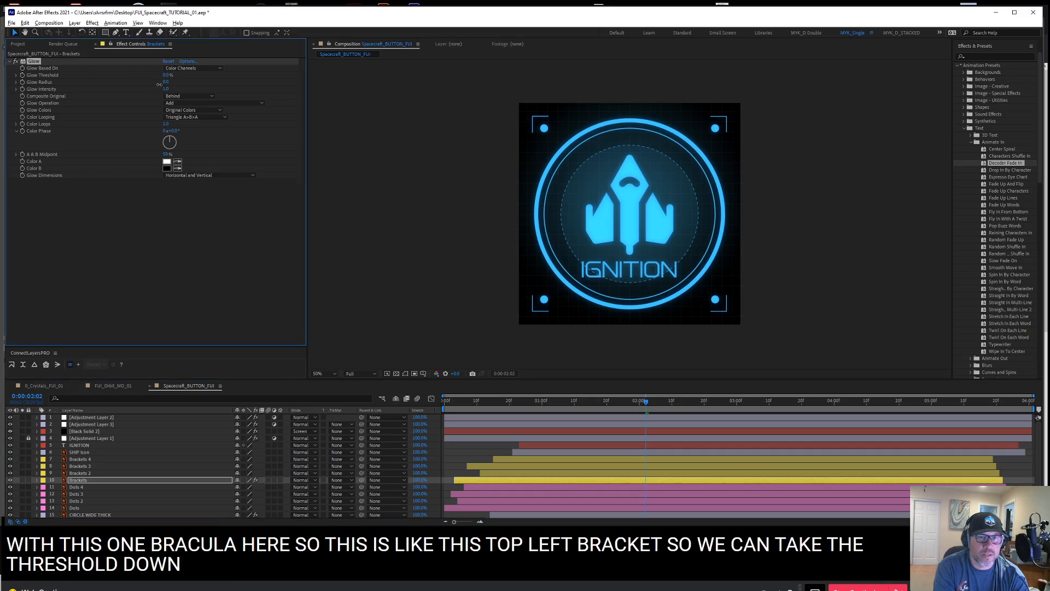
drag(159, 84, 165, 84)
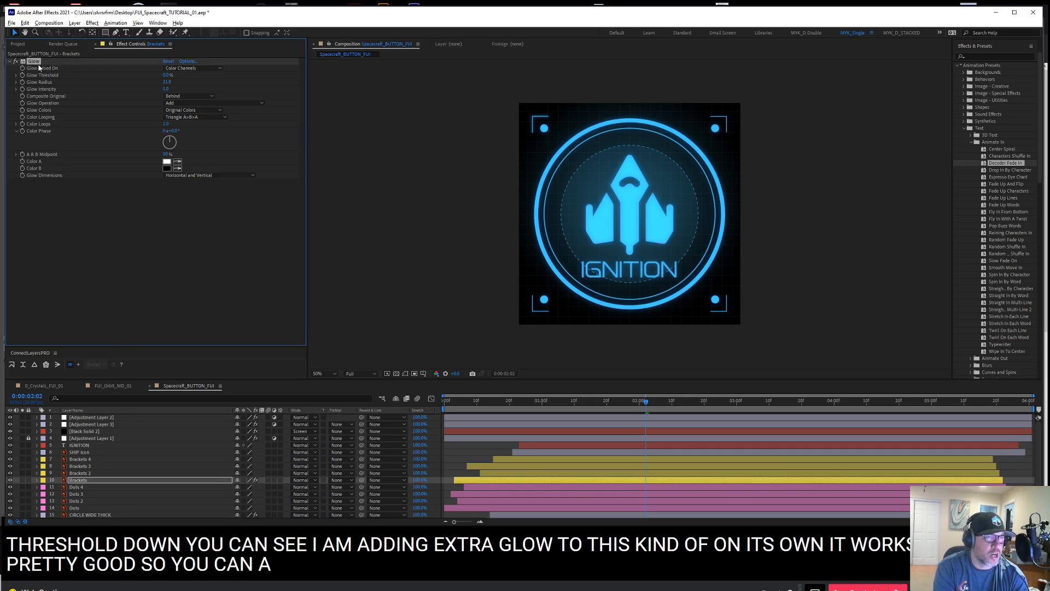
Copy the Glow effect from the Brackets layer onto Brackets 2, Brackets 3 and Brackets 4
key(ctrl+c)
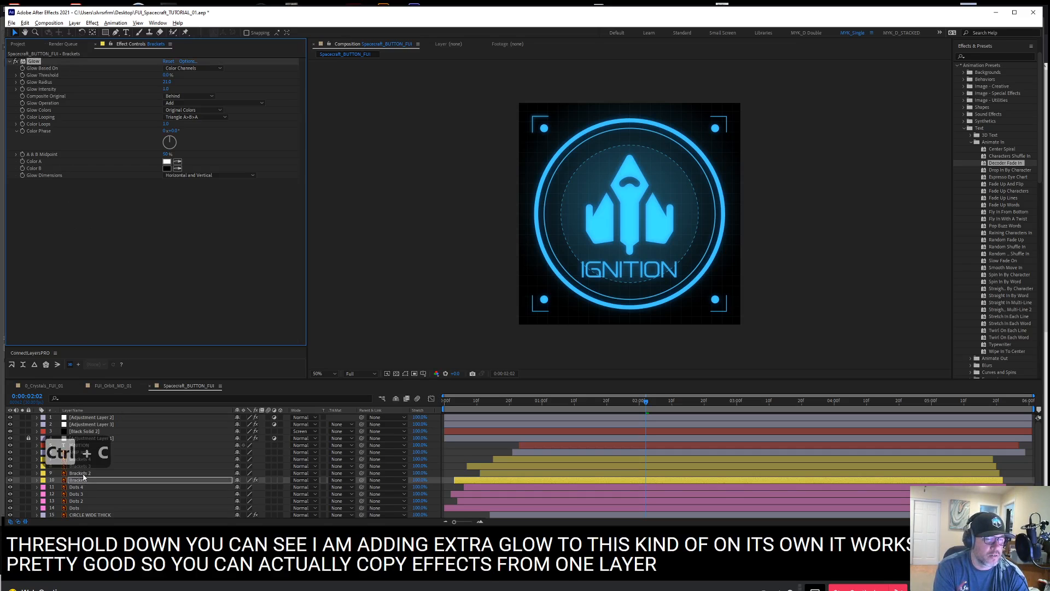
click(87, 473)
key(ctrl+v)
click(87, 467)
key(ctrl+v)
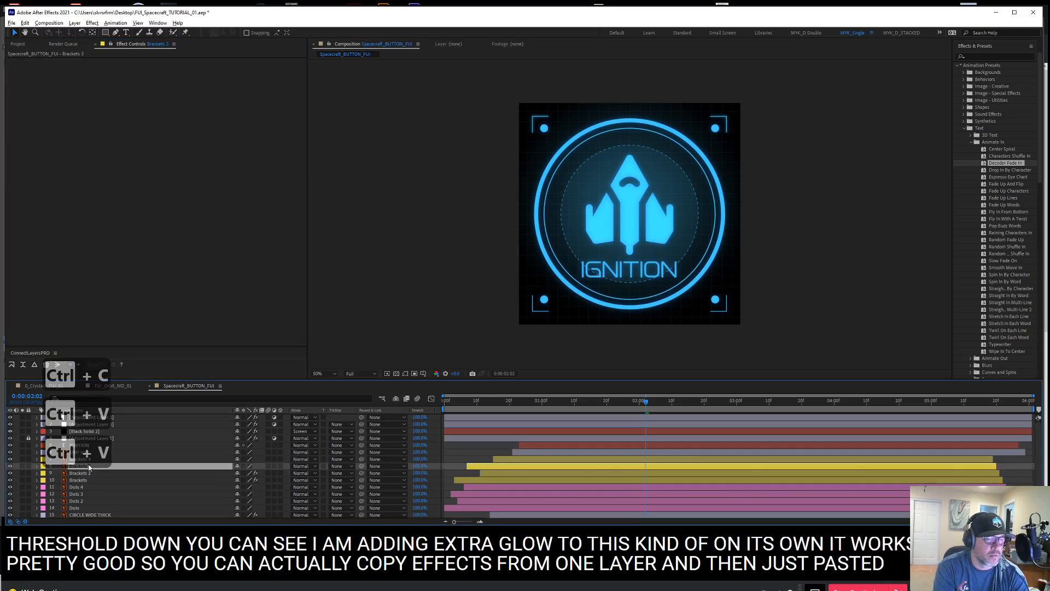
click(88, 460)
key(ctrl+v)
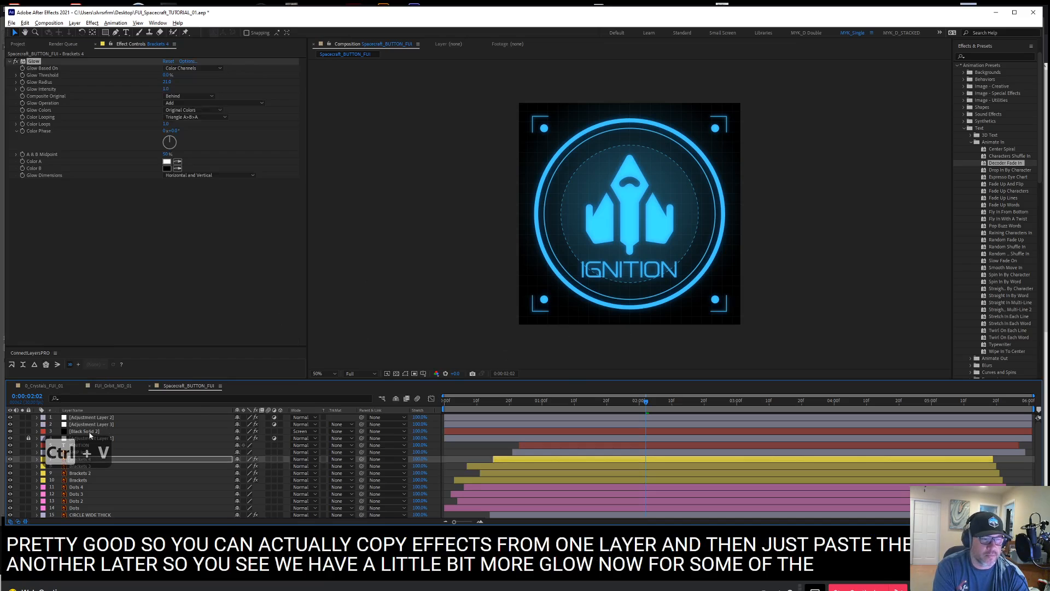
Strengthen Adjustment Layer 2's glow by lowering its Threshold to about 23% and setting its Radius to about 28
click(102, 418)
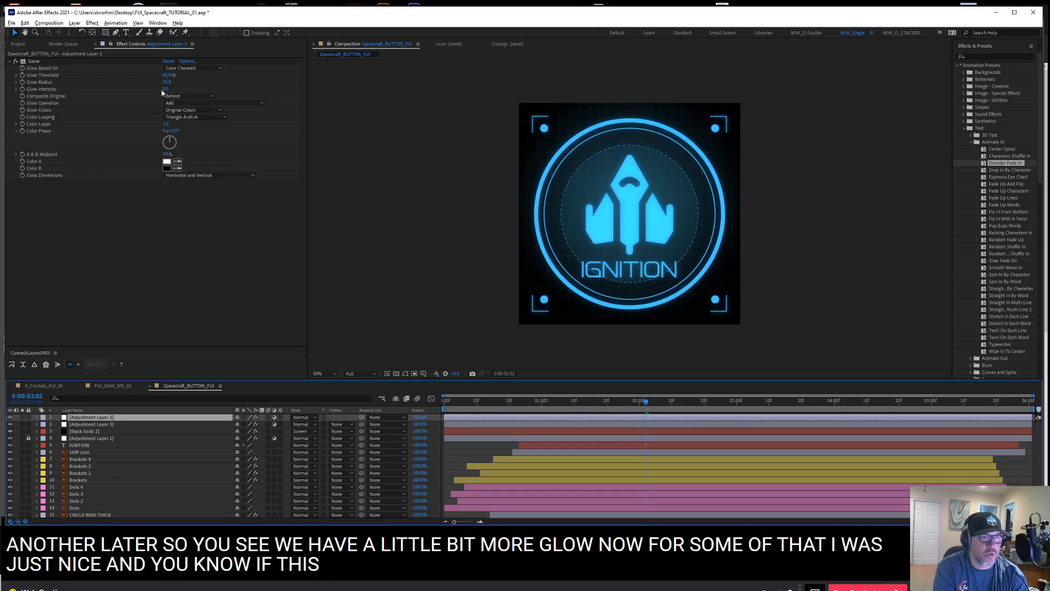
drag(169, 77, 116, 86)
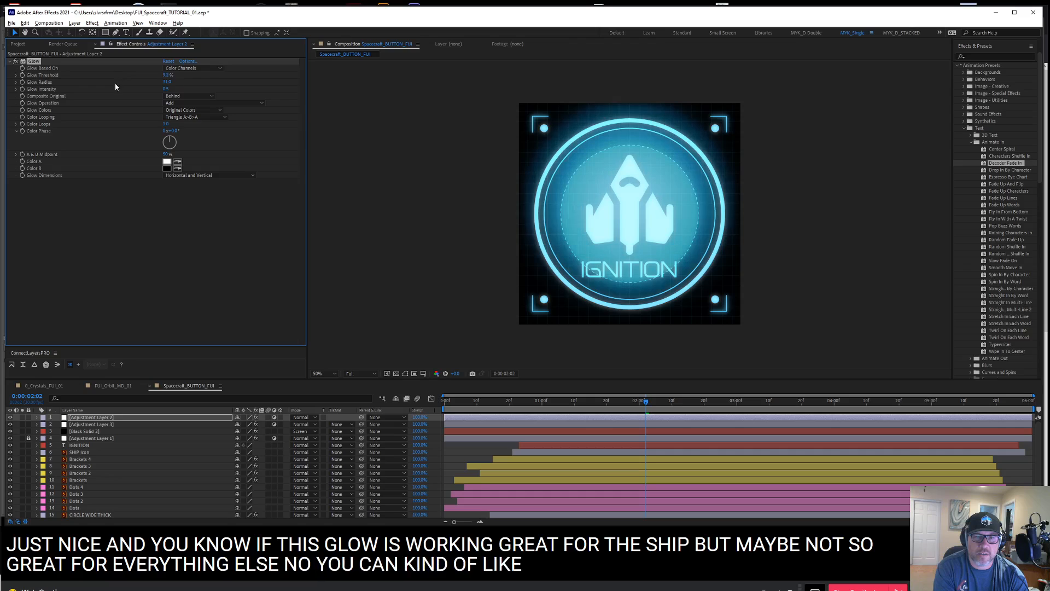
click(151, 86)
drag(166, 82, 149, 83)
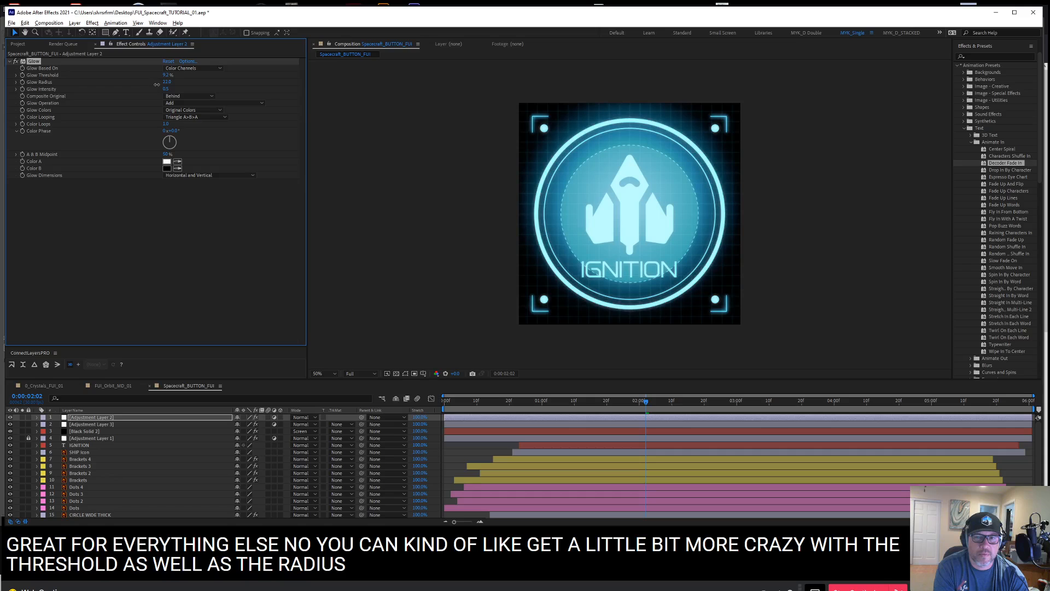
mouse_move(165, 75)
mouse_down()
mouse_move(183, 73)
mouse_move(168, 77)
mouse_up()
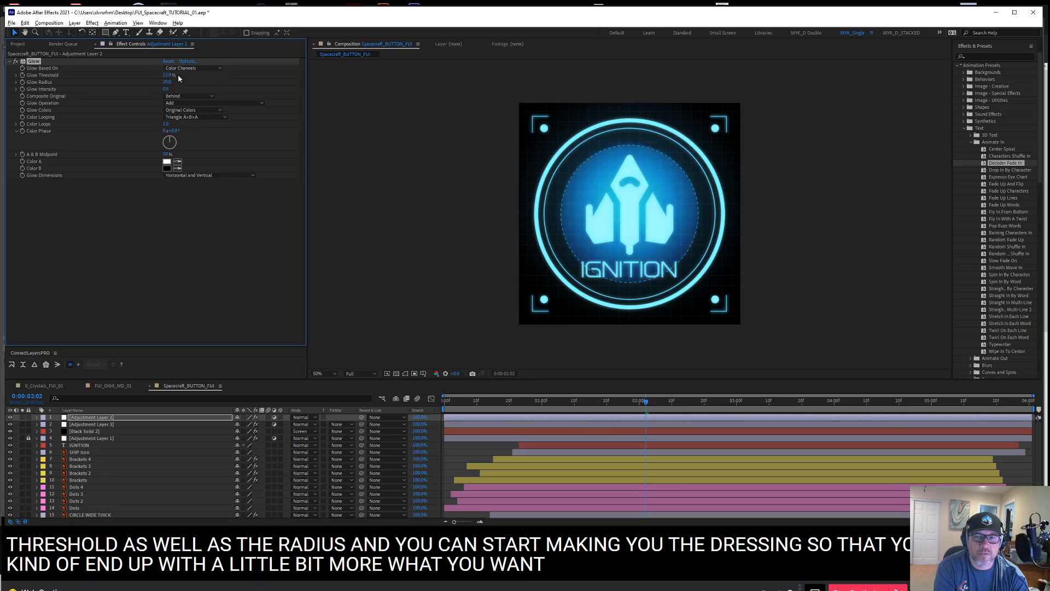
Shift Adjustment Layer 3's Colorize Hue slightly toward a deeper blue
click(77, 427)
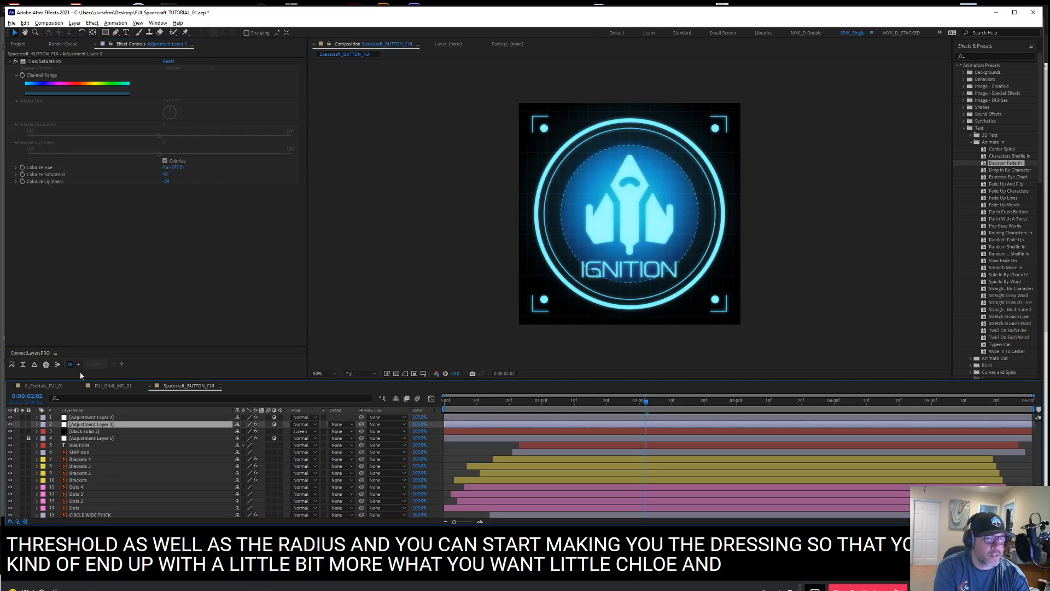
drag(181, 170, 183, 171)
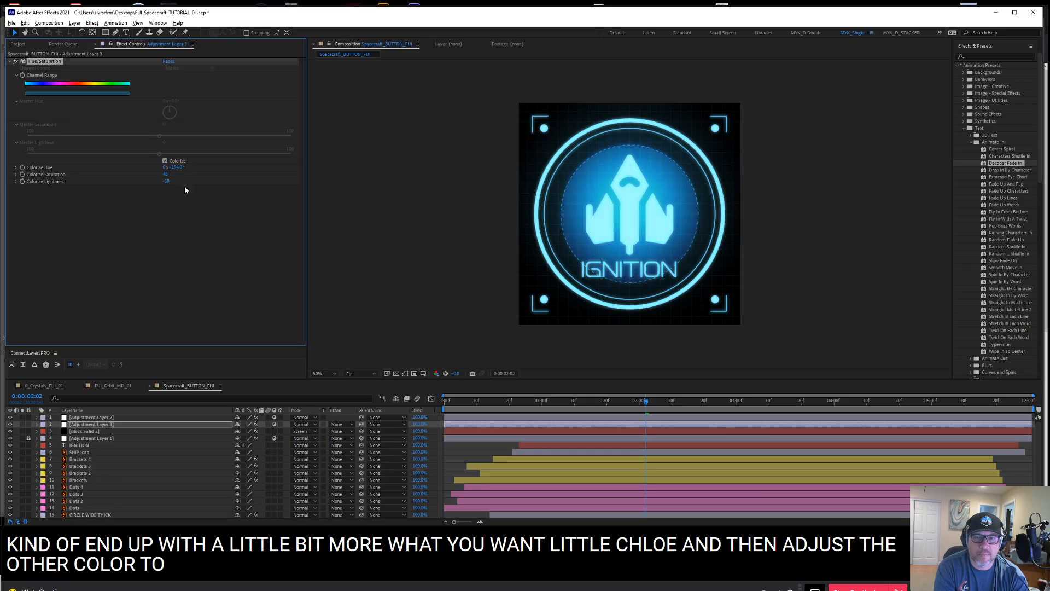
drag(176, 168, 177, 166)
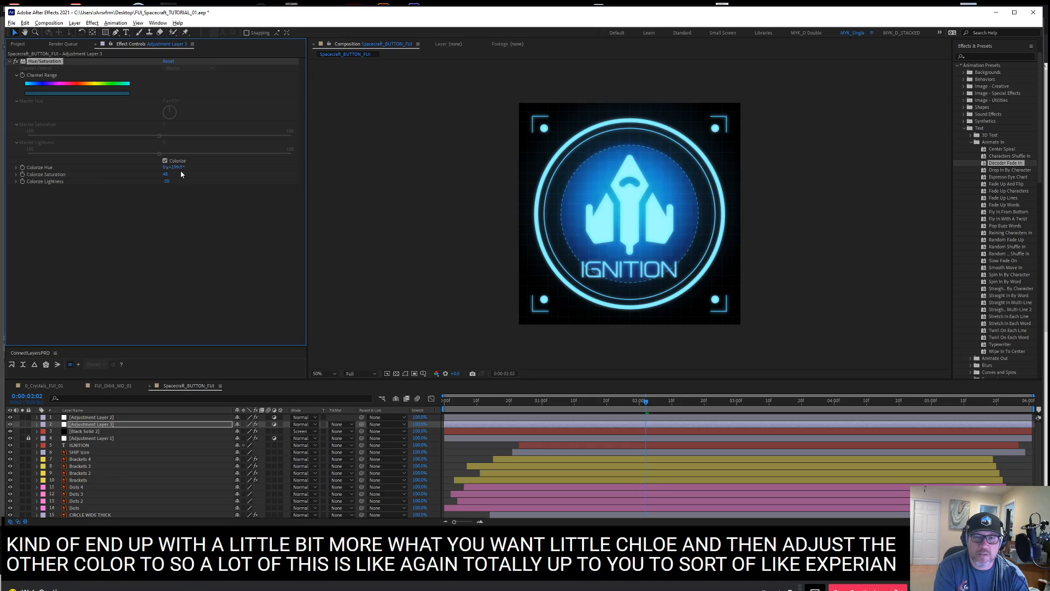
Move the CIRCLE WIDE THICK, Circle WIDE THIN, Circle DASH and Circle FILL layers above all the adjustment layers
click(88, 455)
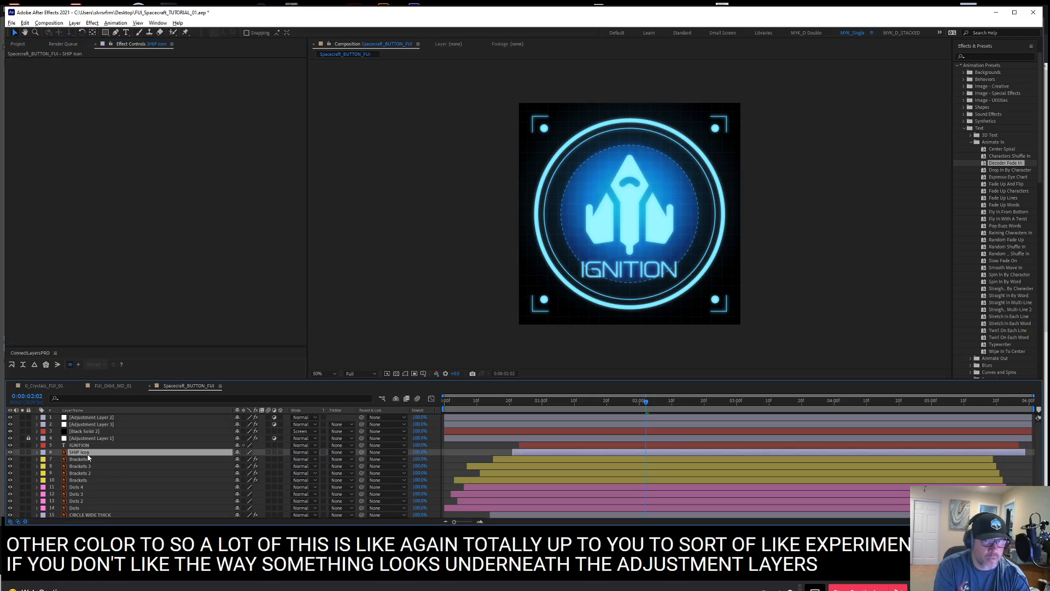
scroll(85, 465, down, 8)
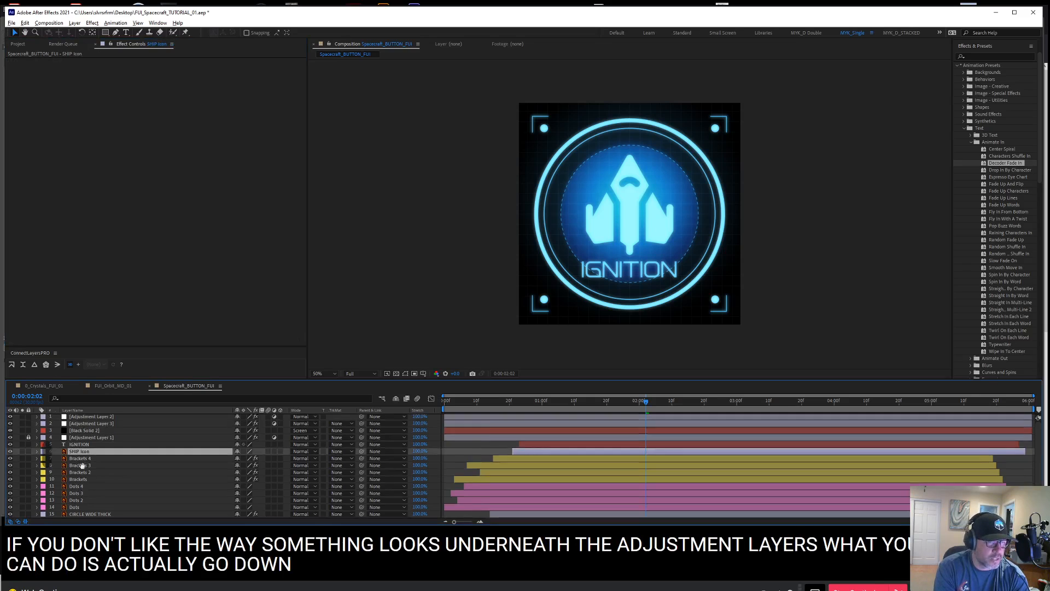
scroll(86, 464, down, 4)
click(89, 479)
shift+click(87, 500)
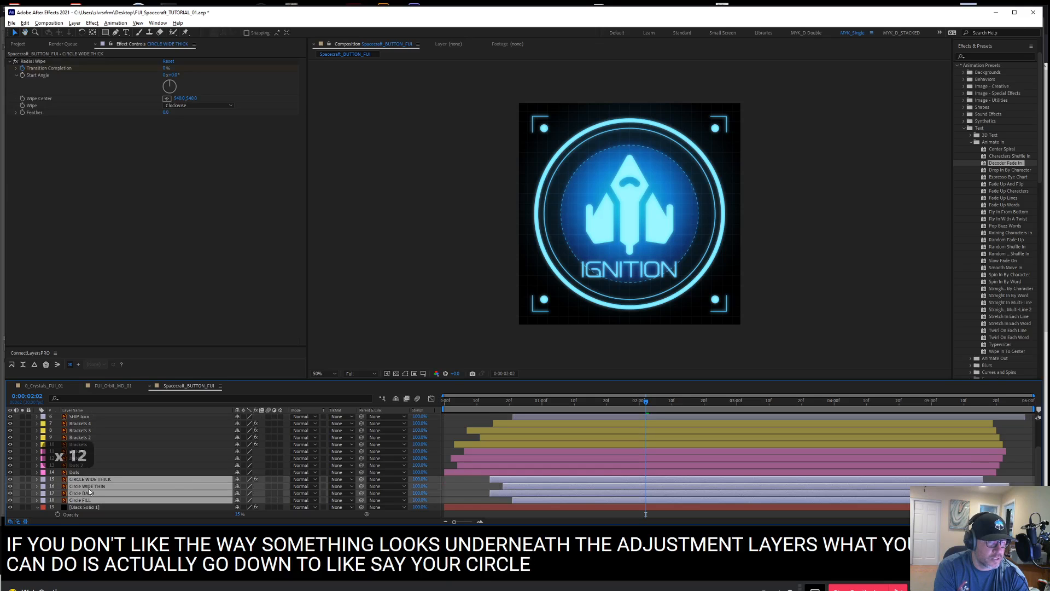
drag(91, 480, 88, 414)
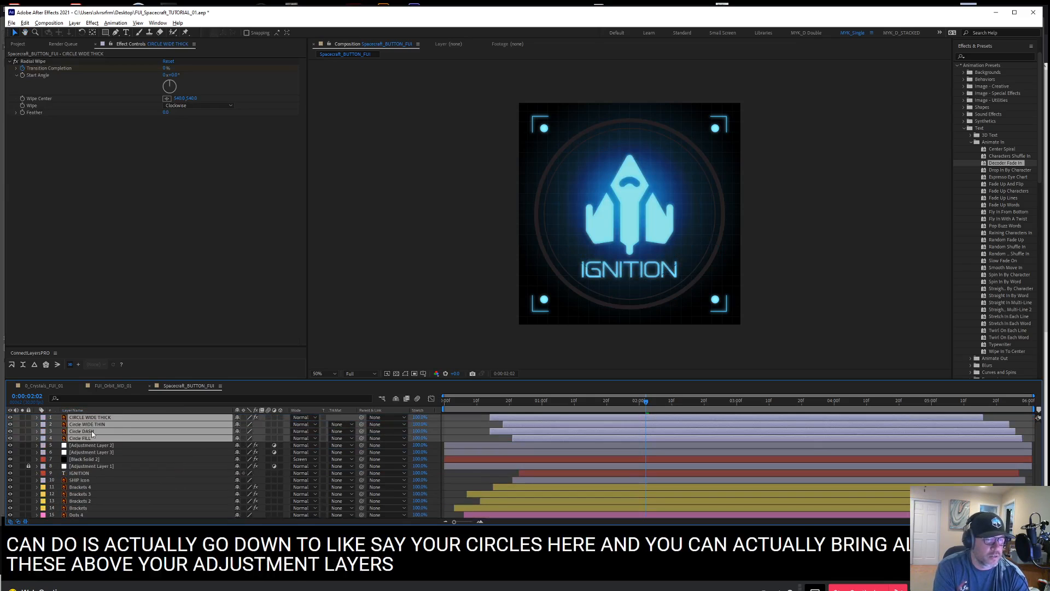
Unlock Adjustment Layer 1 and copy its Hue/Saturation effect
click(87, 287)
click(32, 471)
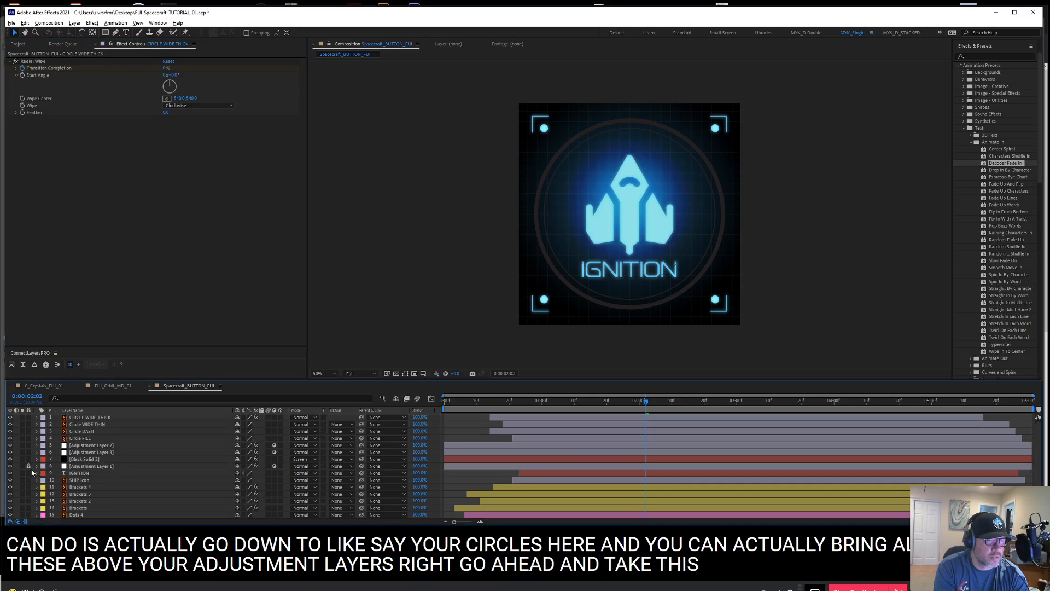
click(71, 466)
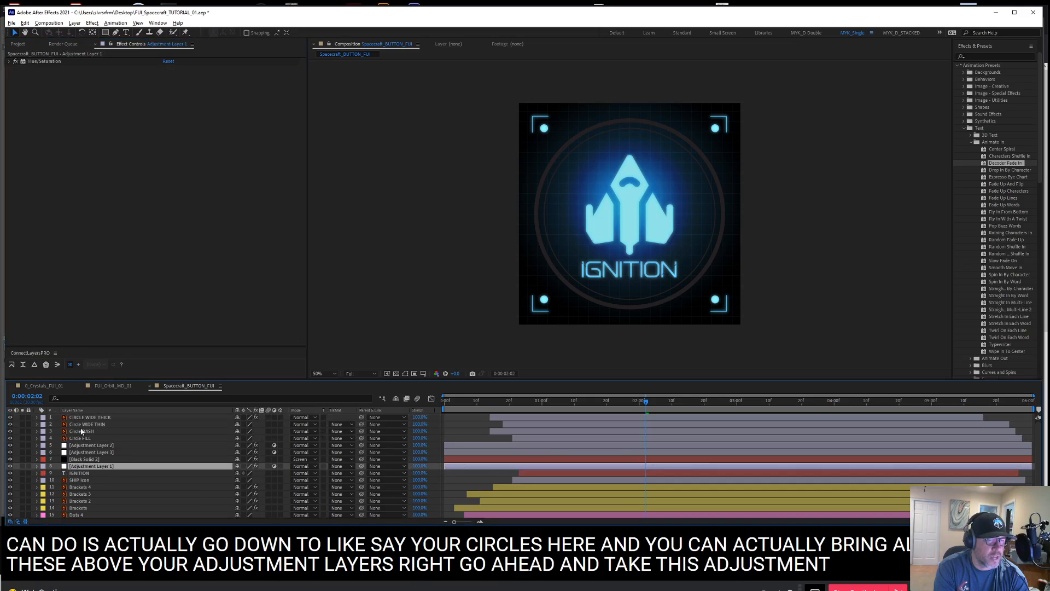
click(55, 61)
key(ctrl+c)
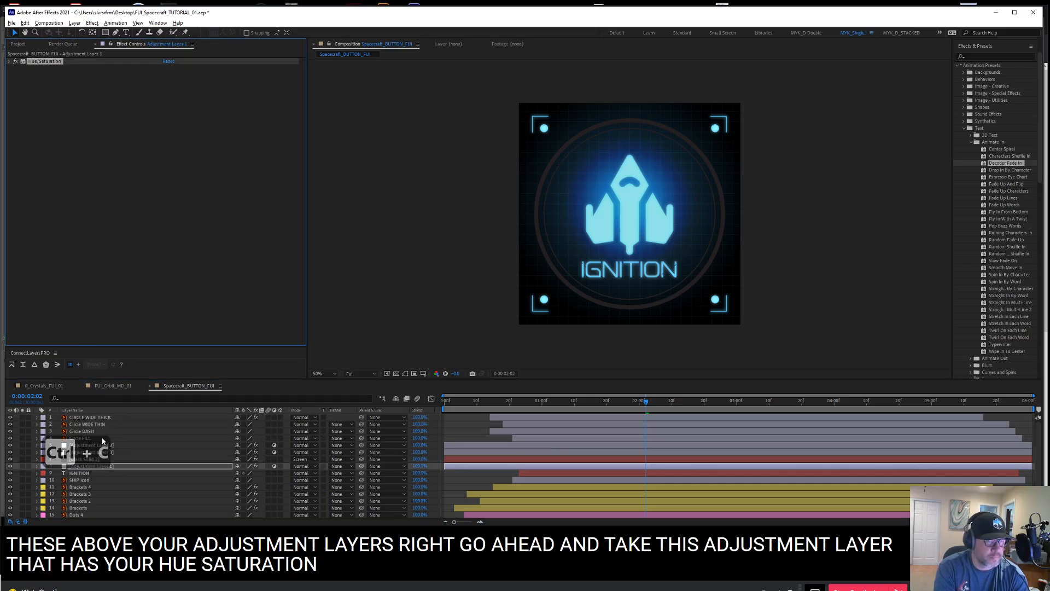
Try the copied Hue/Saturation effect on Circle FILL with Colorize enabled and Colorize Lightness raised to about 58
click(99, 439)
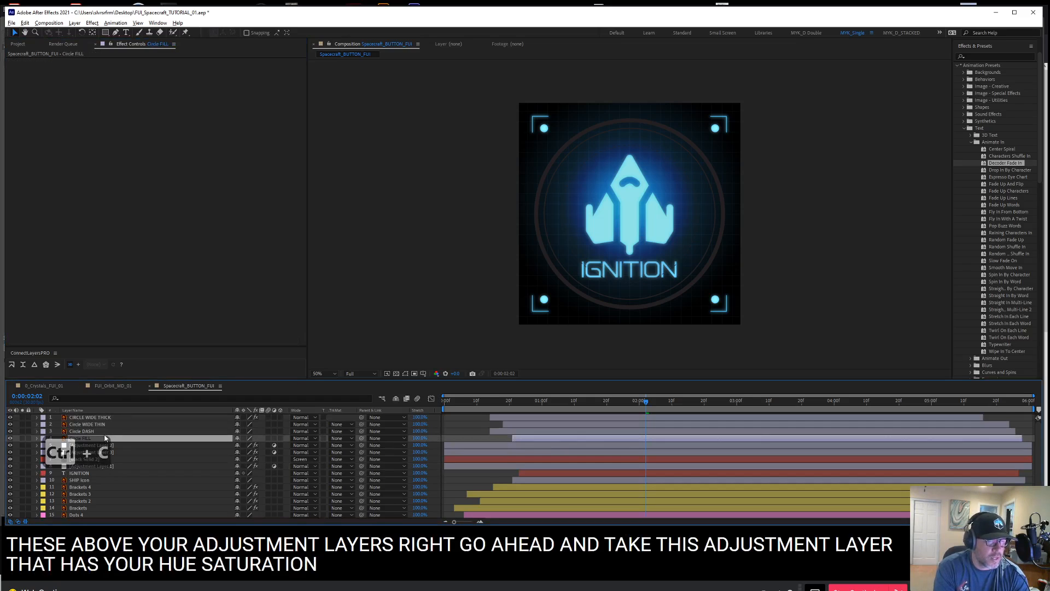
key(ctrl+v)
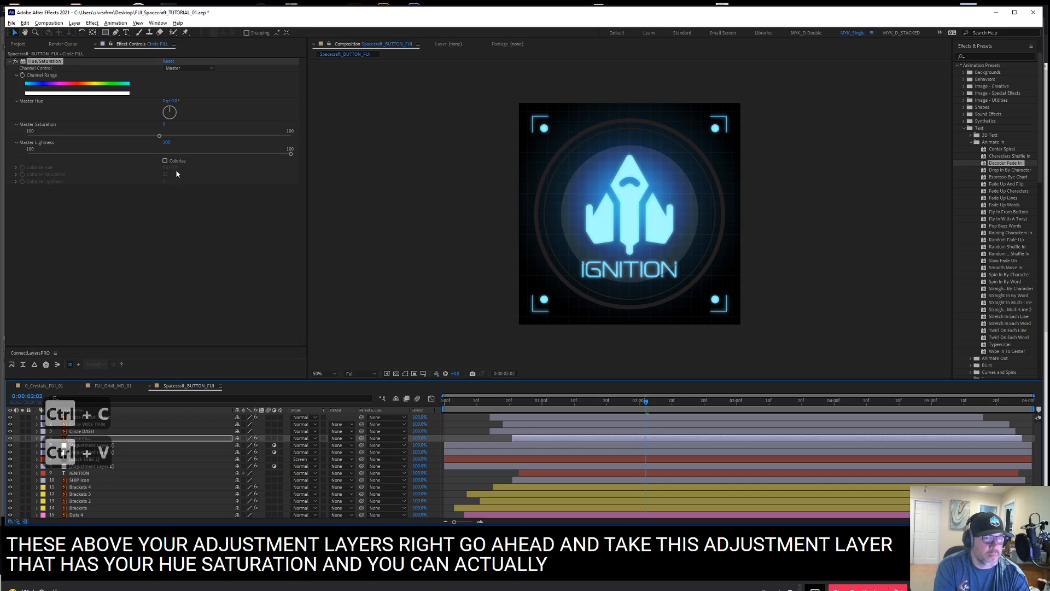
click(165, 162)
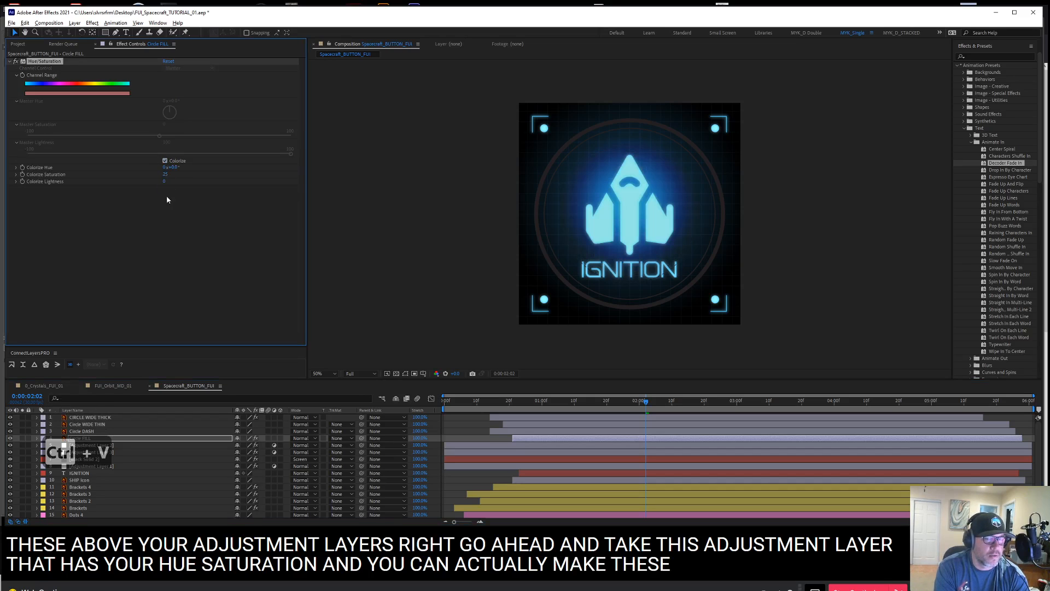
drag(175, 184, 183, 176)
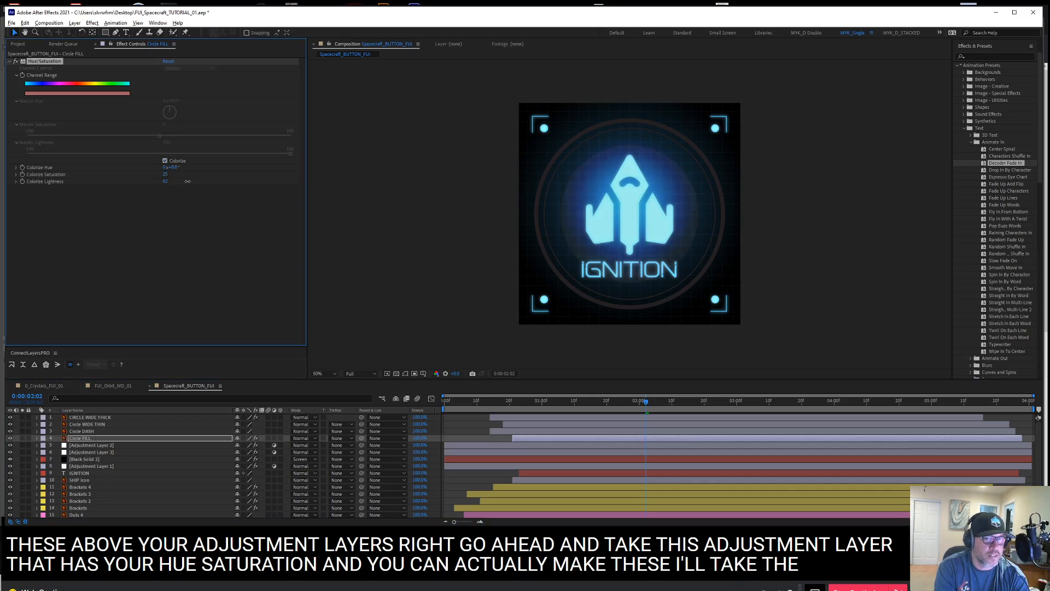
Delete the Hue/Saturation effect from the Circle FILL layer
click(139, 280)
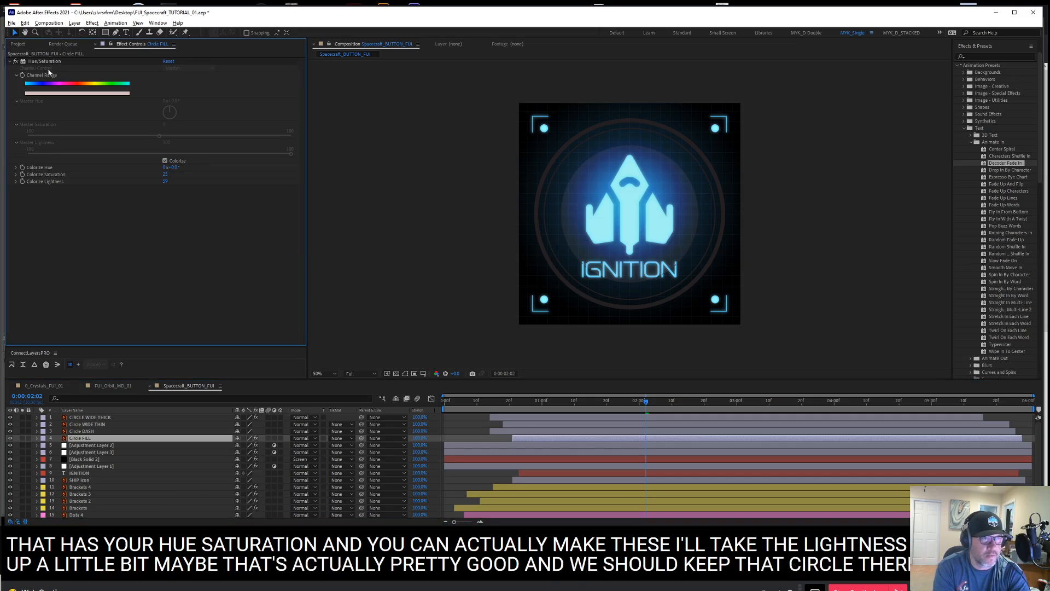
click(48, 62)
key(Delete)
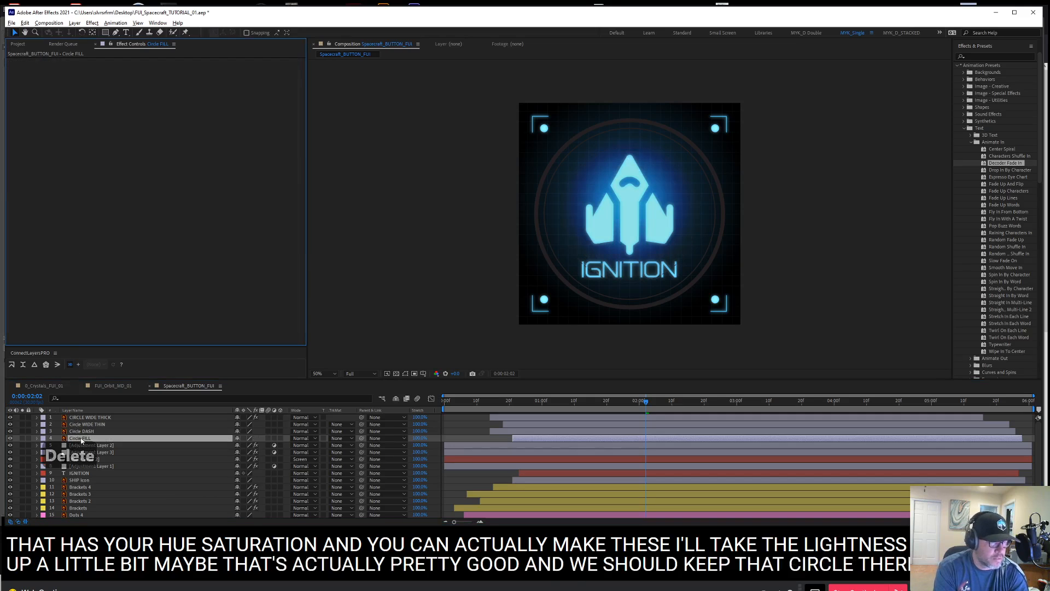
Move the Circle FILL layer below the Dots layers, directly above Black Solid 1
drag(81, 441, 84, 516)
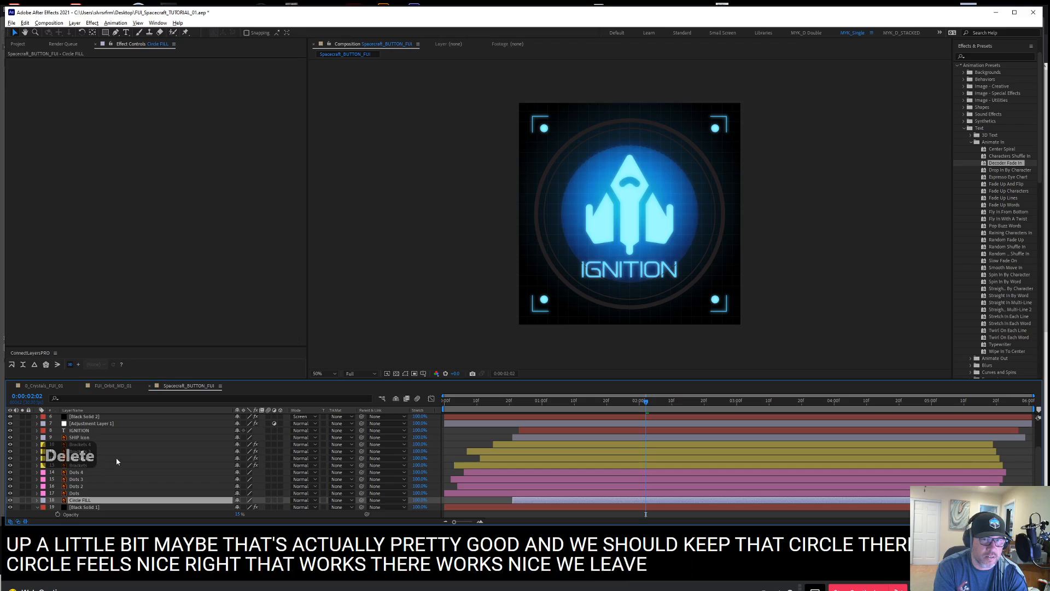
scroll(112, 438, up, 8)
Add Hue/Saturation to Circle DASH with Colorize enabled, Colorize Hue about 199°, Saturation 99 and Lightness 47
click(93, 431)
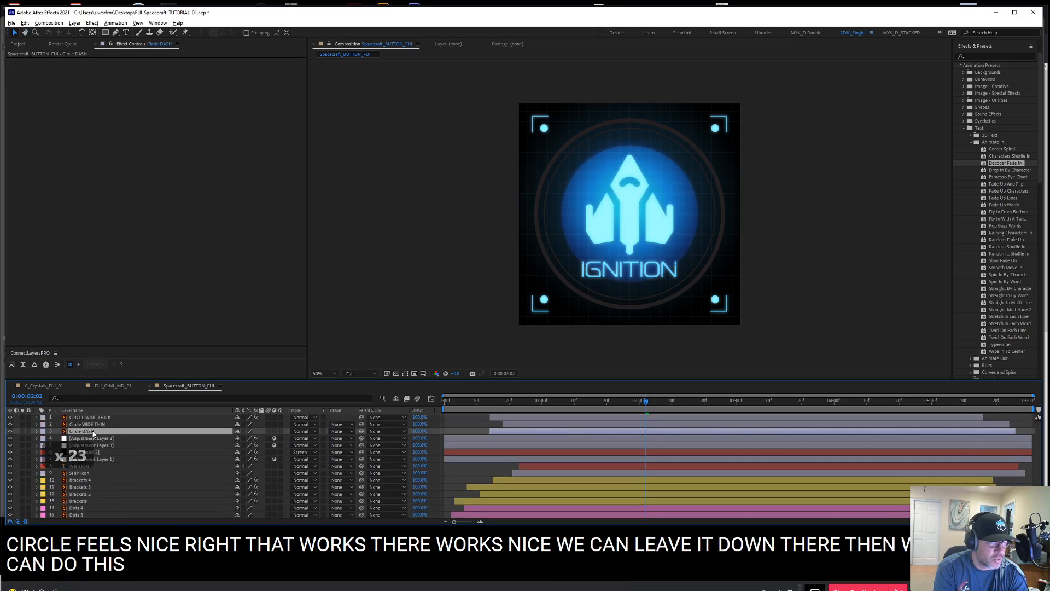
right_click(149, 130)
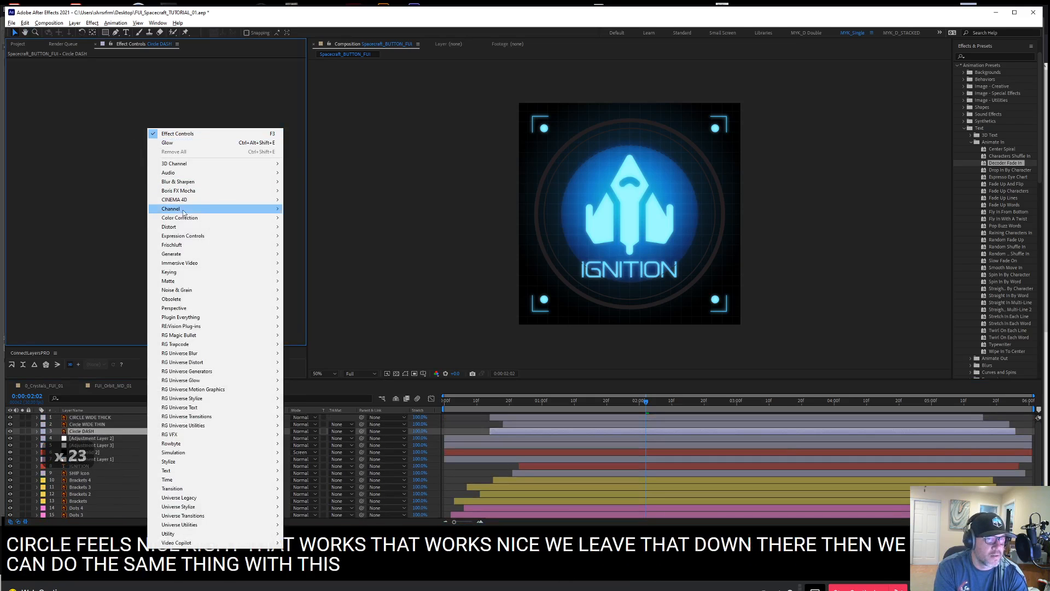
mouse_move(216, 228)
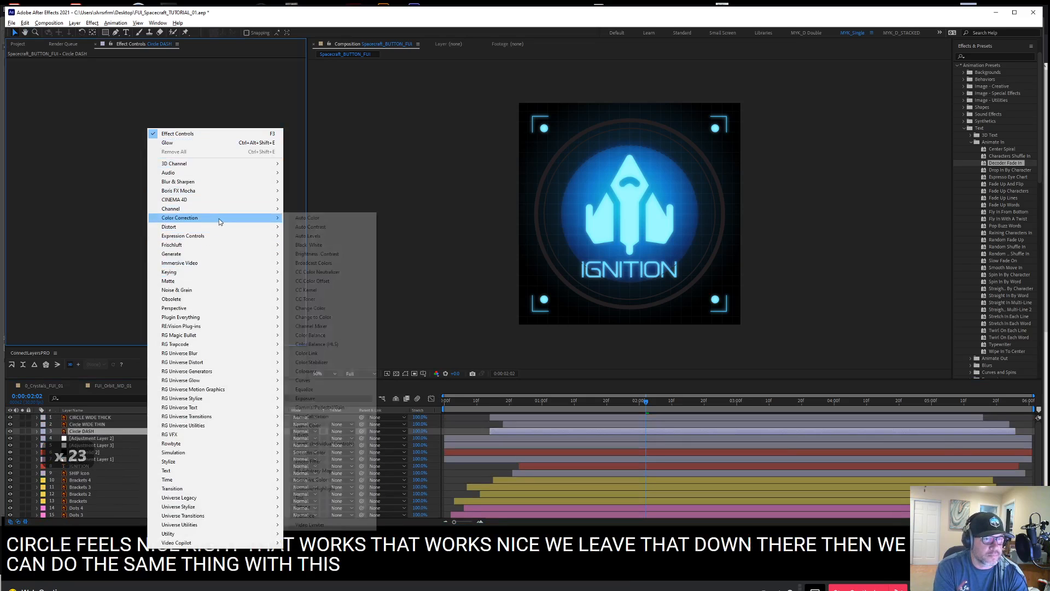
click(310, 416)
click(165, 161)
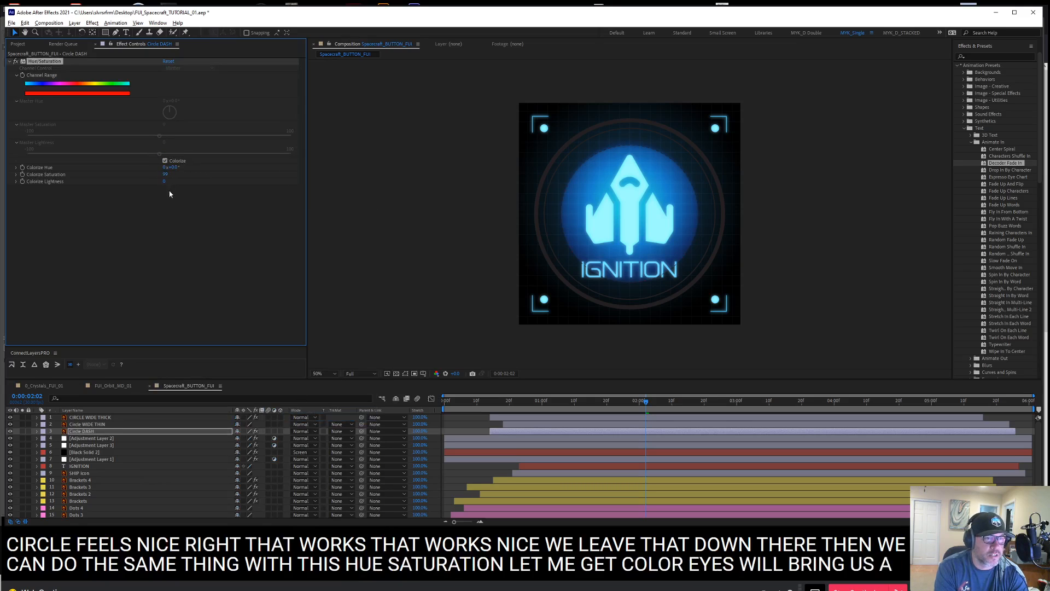
drag(183, 179, 204, 171)
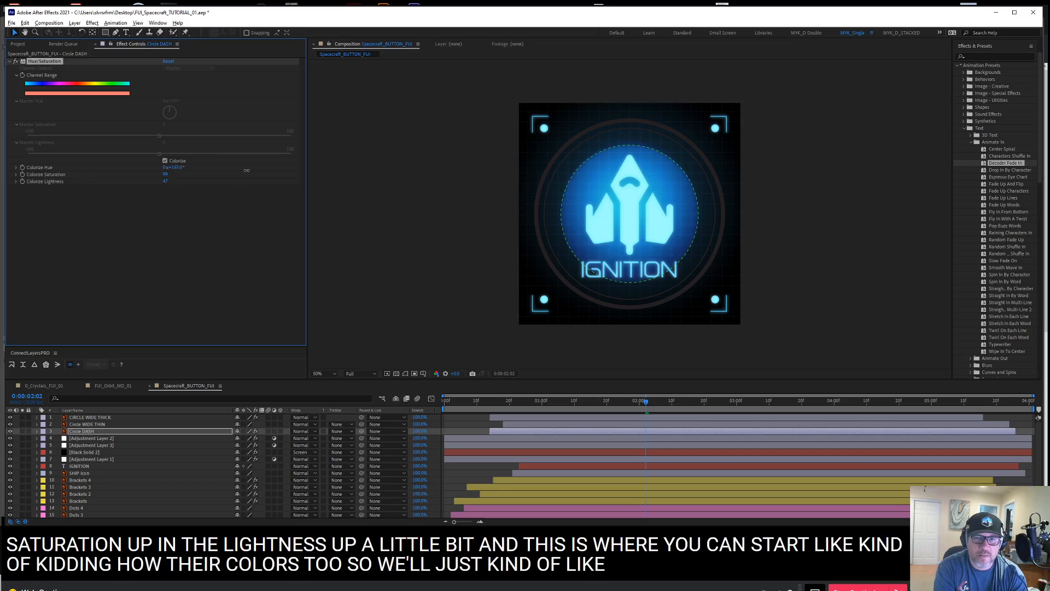
drag(247, 170, 261, 170)
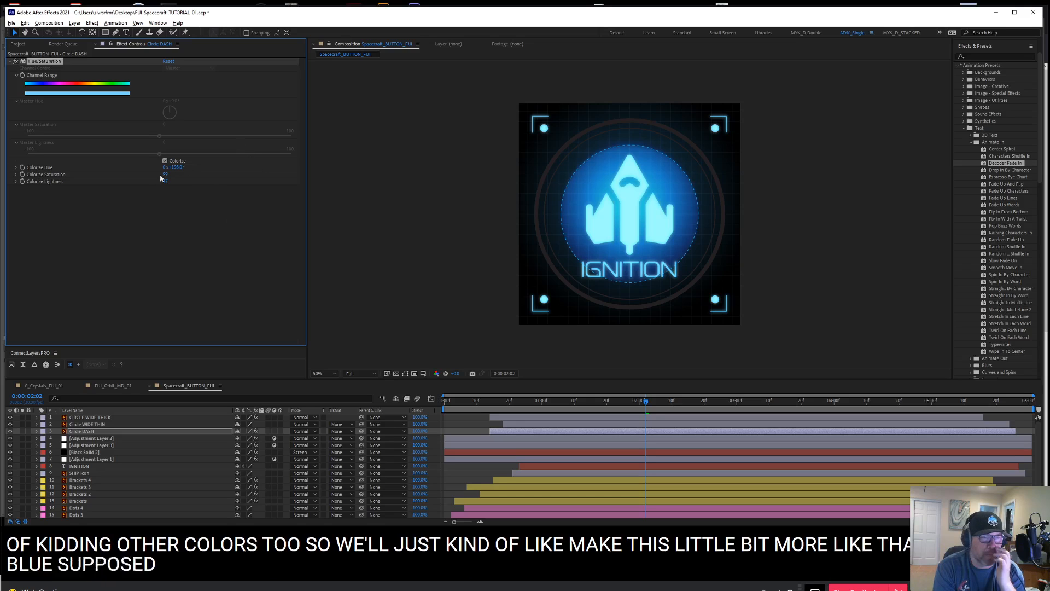
Add a Glow effect to Circle DASH with Glow Threshold about 69% and Glow Radius 6
right_click(125, 215)
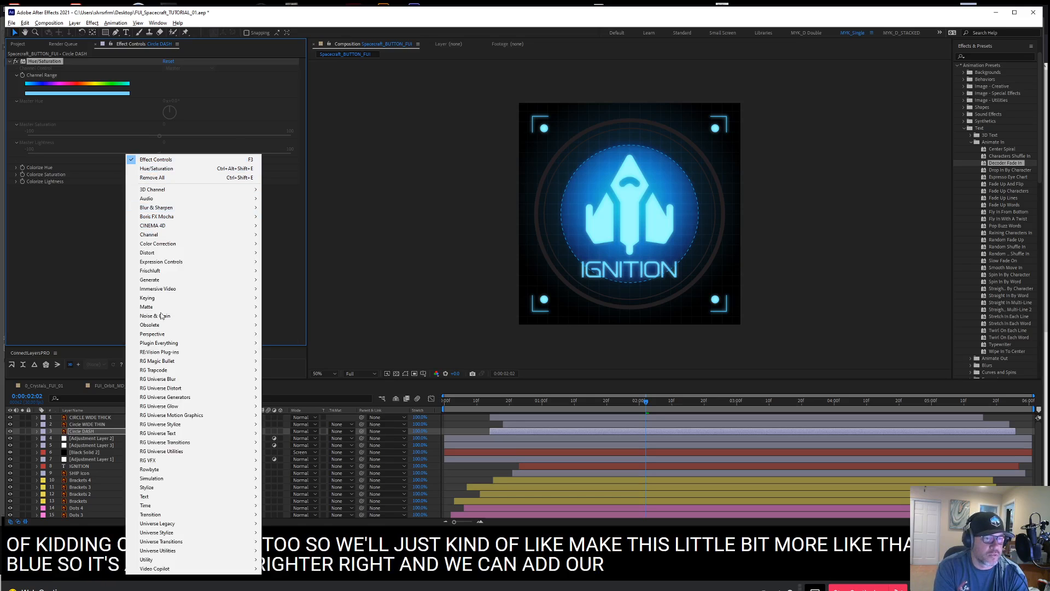
mouse_move(186, 282)
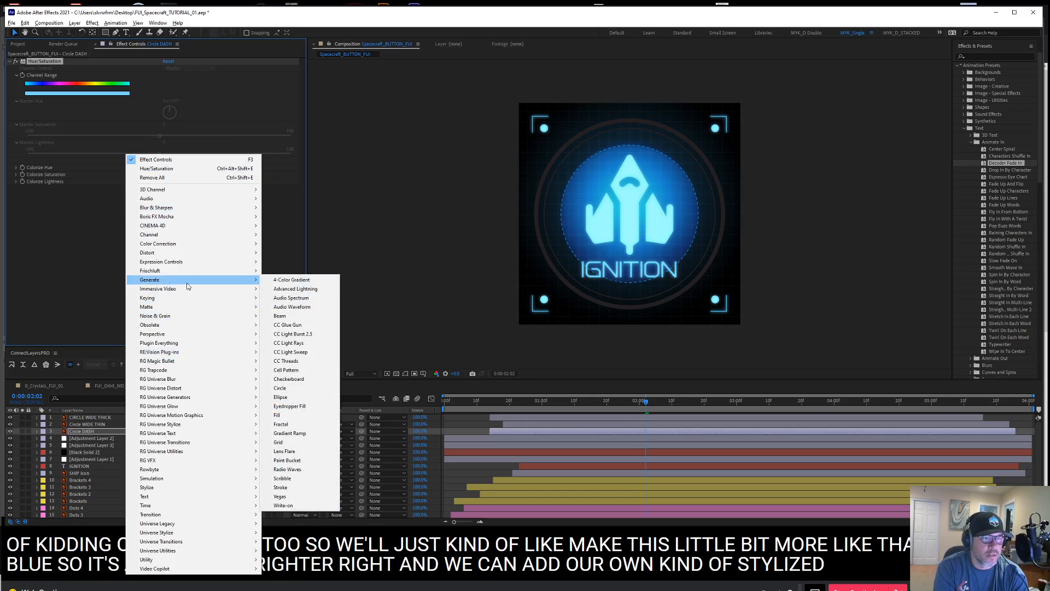
mouse_move(173, 491)
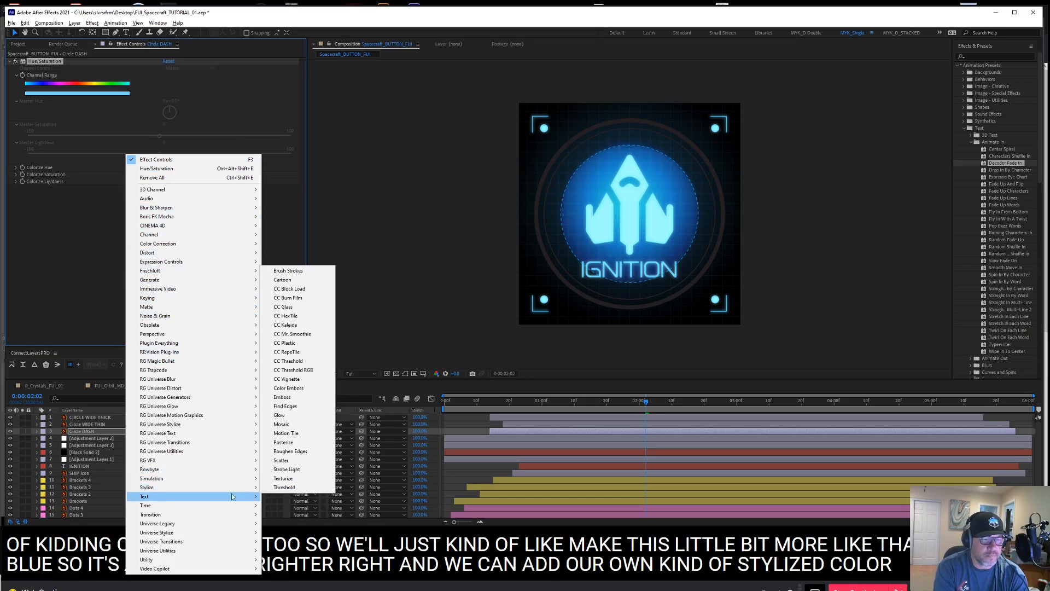
click(292, 417)
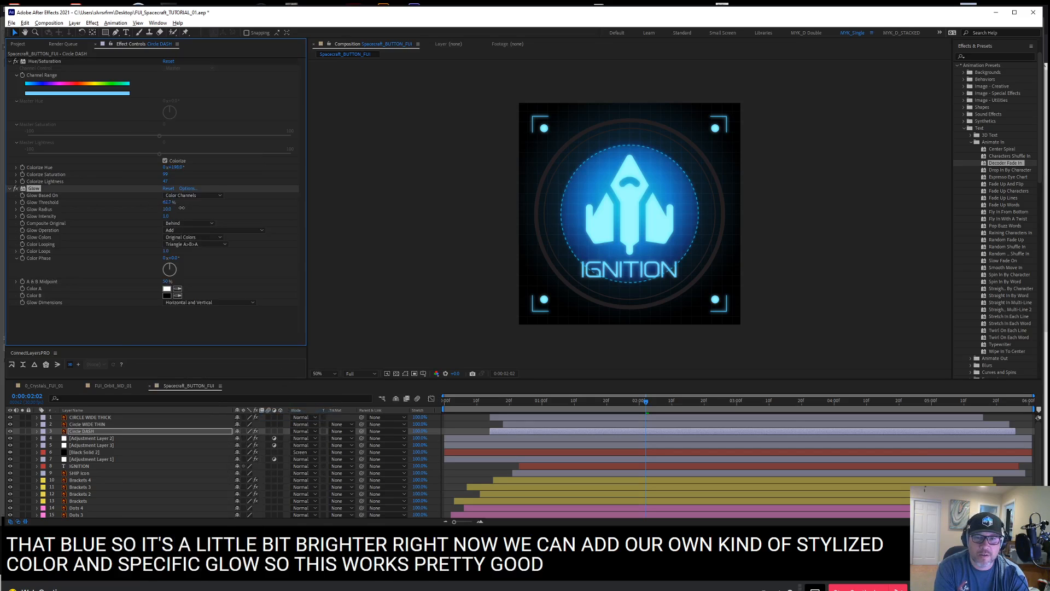
drag(190, 205, 186, 205)
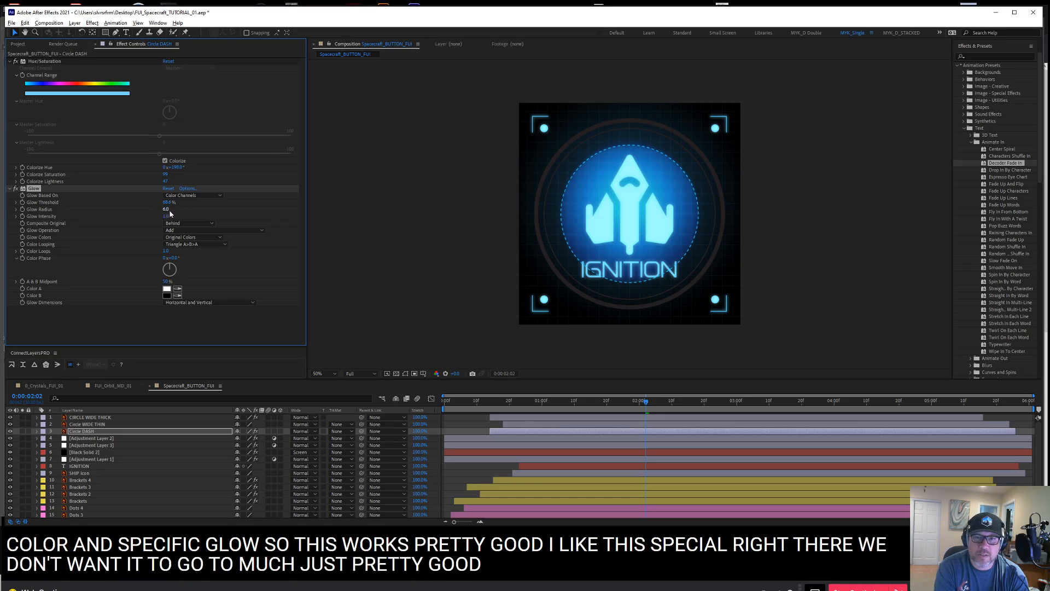
Copy Circle DASH's Hue/Saturation and Glow effects onto the Circle WIDE THIN and CIRCLE WIDE THICK layers
click(10, 67)
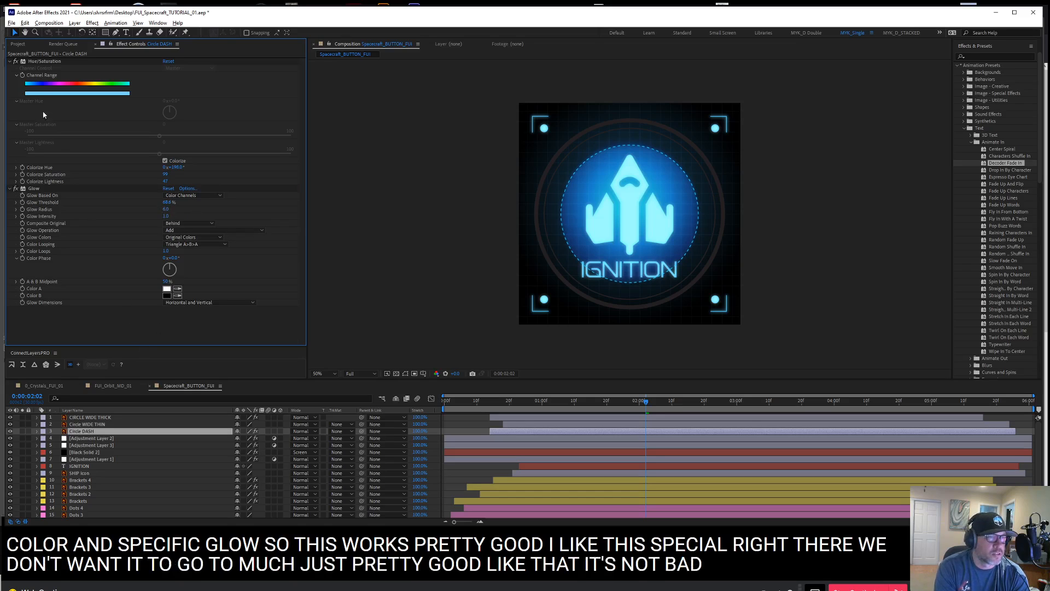
click(9, 62)
click(9, 68)
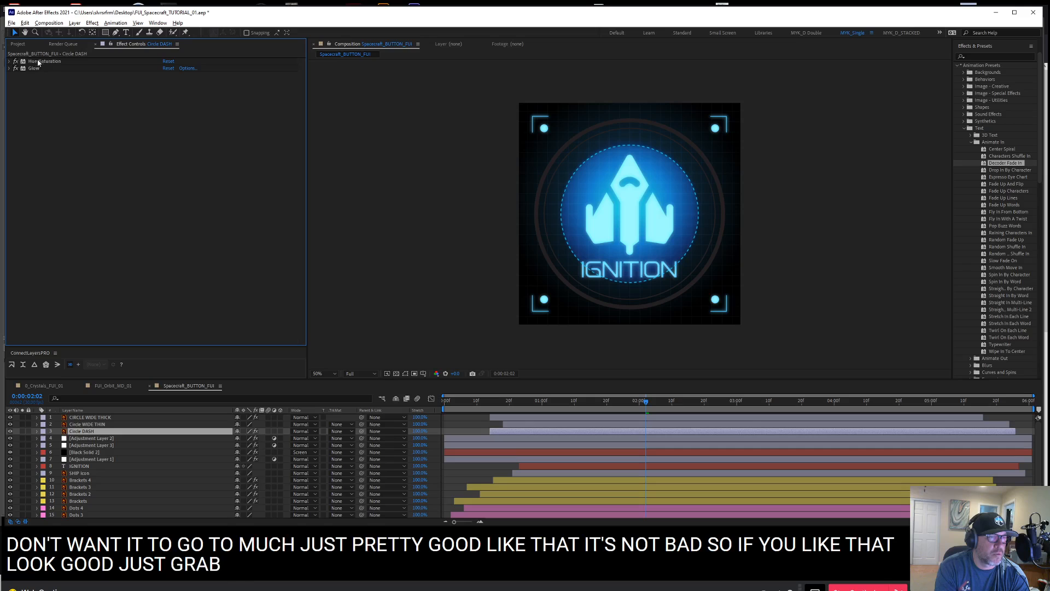
click(39, 62)
shift+click(34, 69)
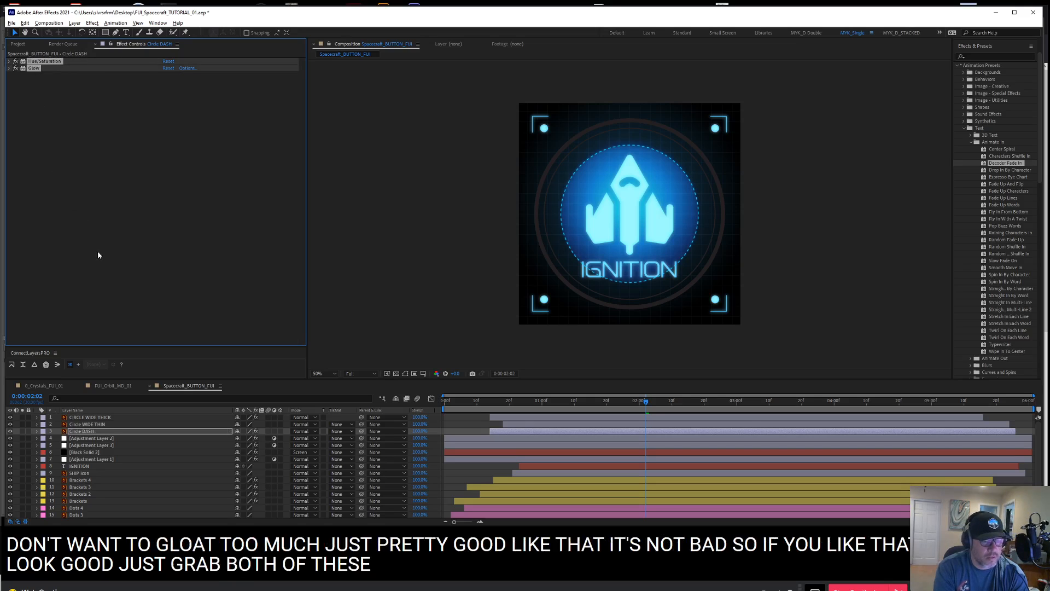
key(ctrl+c)
click(103, 425)
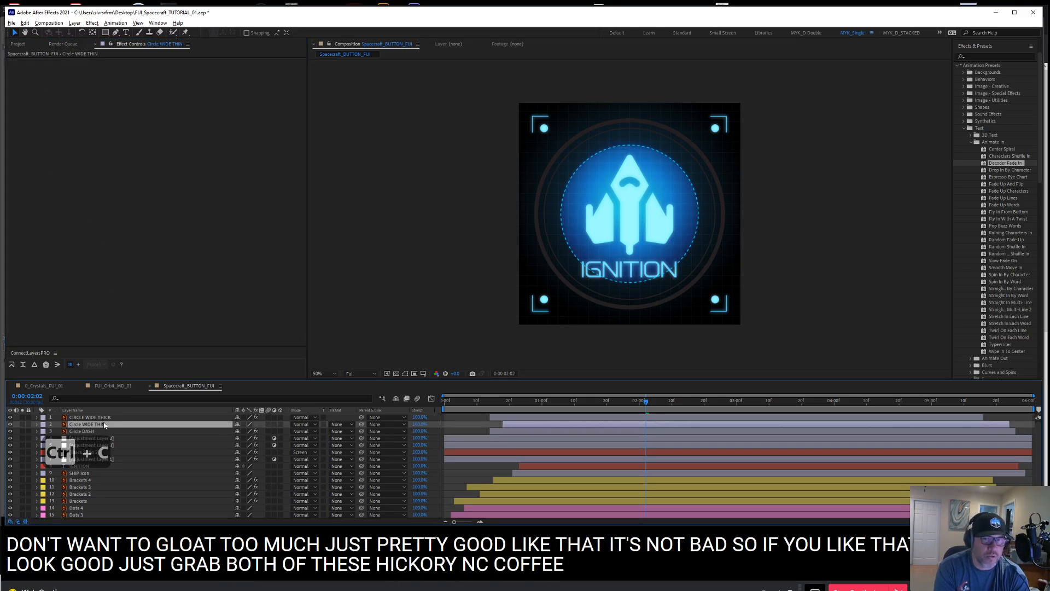
key(ctrl+v)
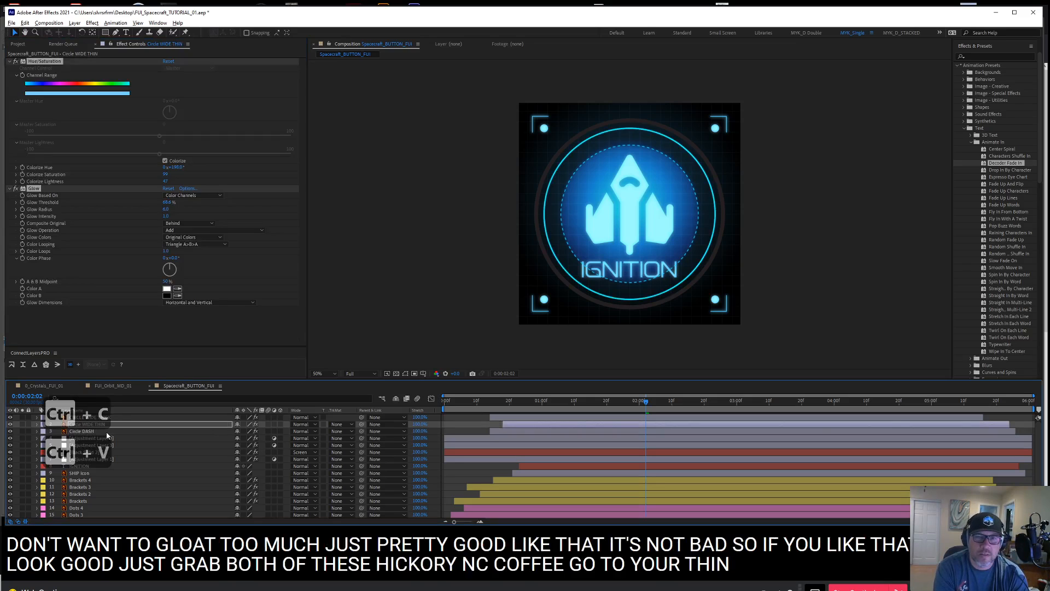
click(88, 417)
key(ctrl+v)
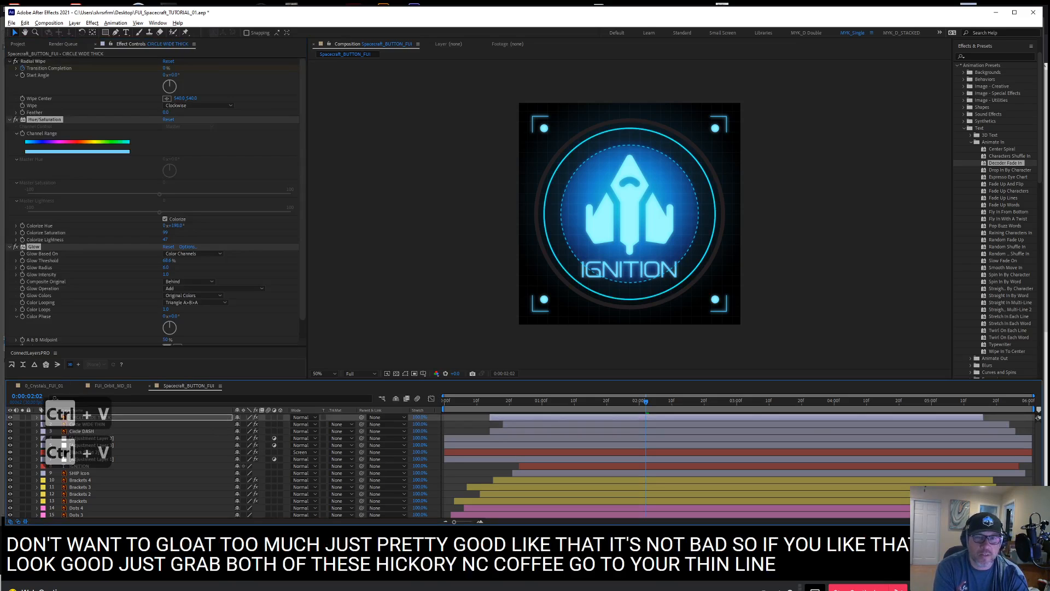
Shift the Colorize Hue of Circle WIDE THIN to a green at about 145°
click(131, 431)
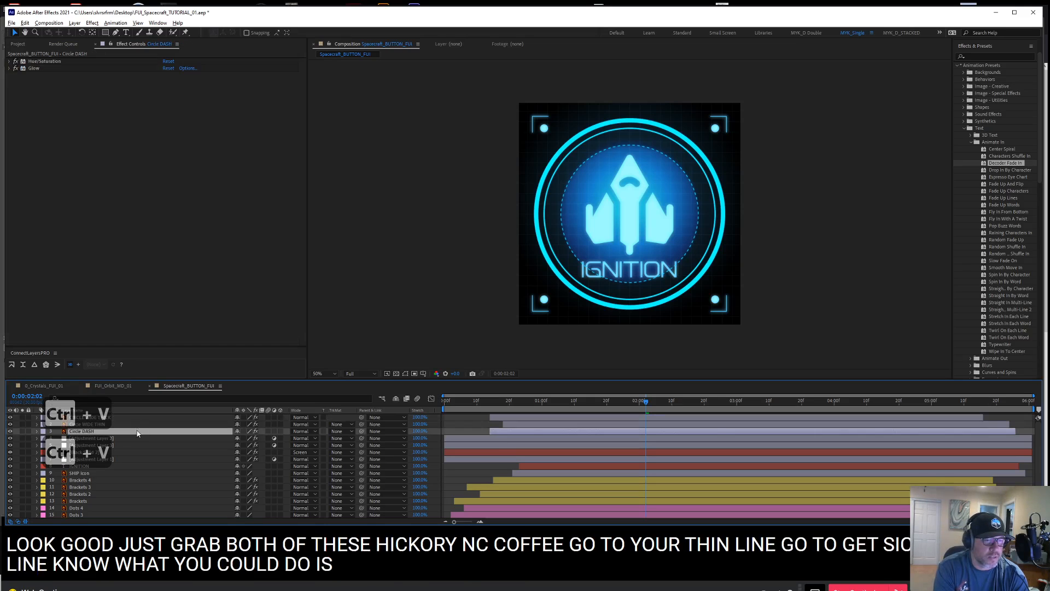
click(139, 425)
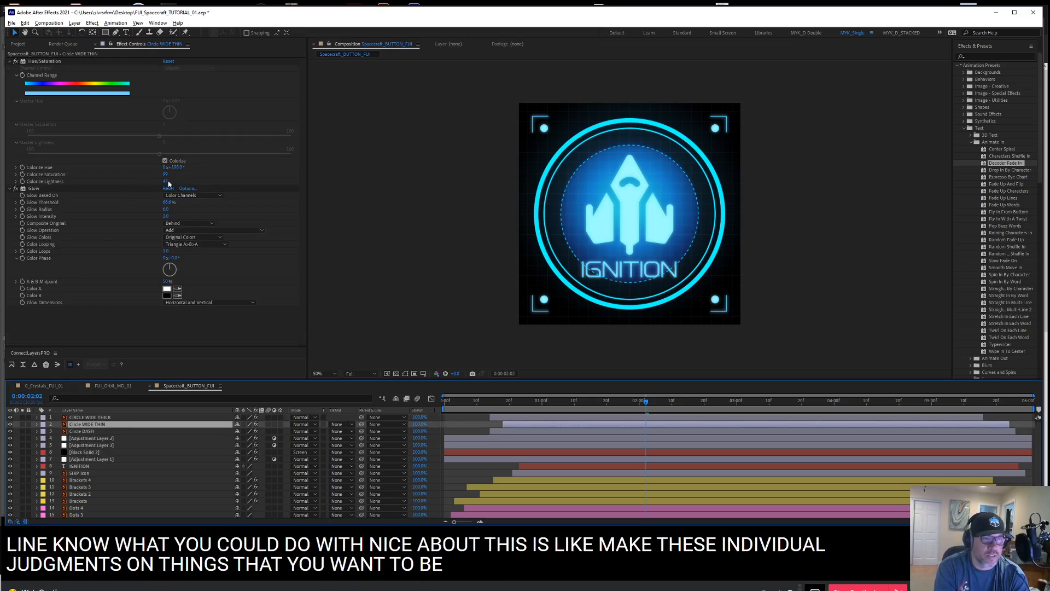
drag(181, 167, 160, 169)
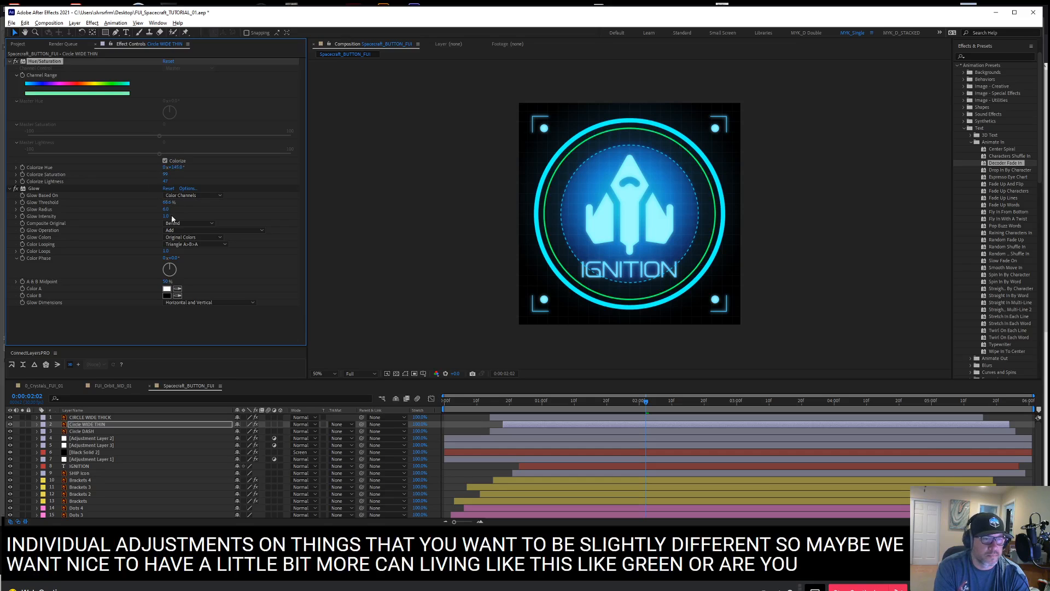
Try a higher Glow Threshold on Circle WIDE THIN and undo the threshold changes
drag(166, 201, 152, 198)
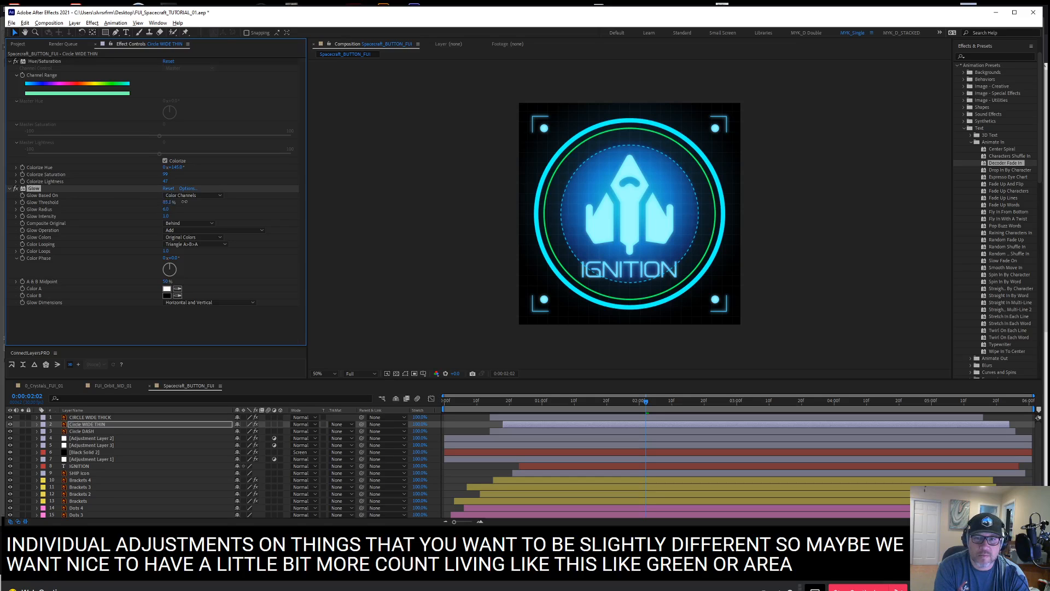
key(ctrl+z)
key(ctrl+z)
key(ctrl+z)
key(ctrl+z)
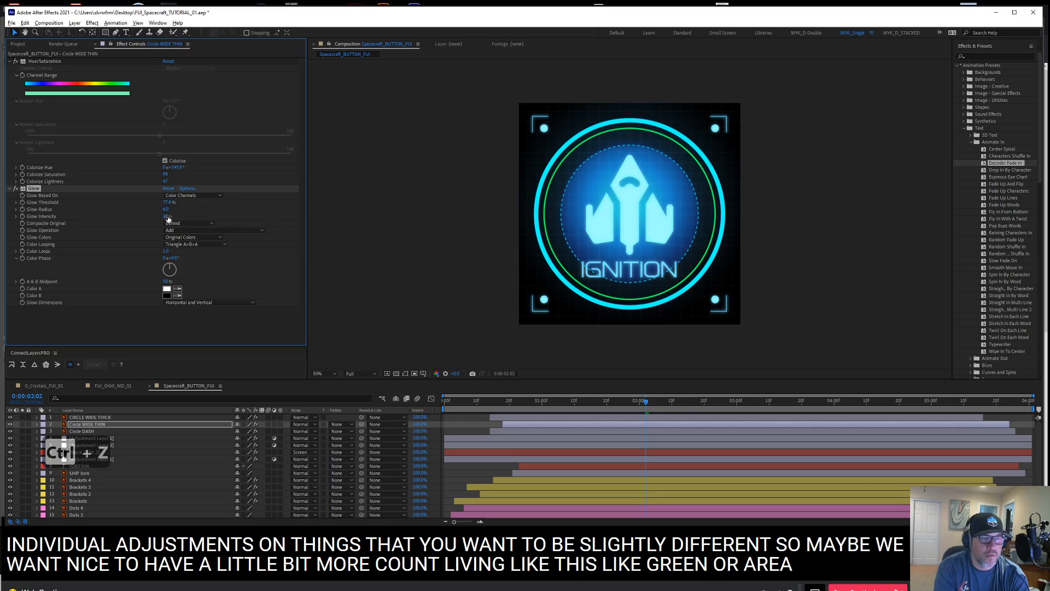
Lower Circle WIDE THIN's Glow Threshold to about 40% and raise its Glow Radius to about 12
mouse_move(107, 201)
mouse_down()
mouse_move(93, 205)
mouse_move(133, 204)
mouse_move(118, 207)
mouse_up()
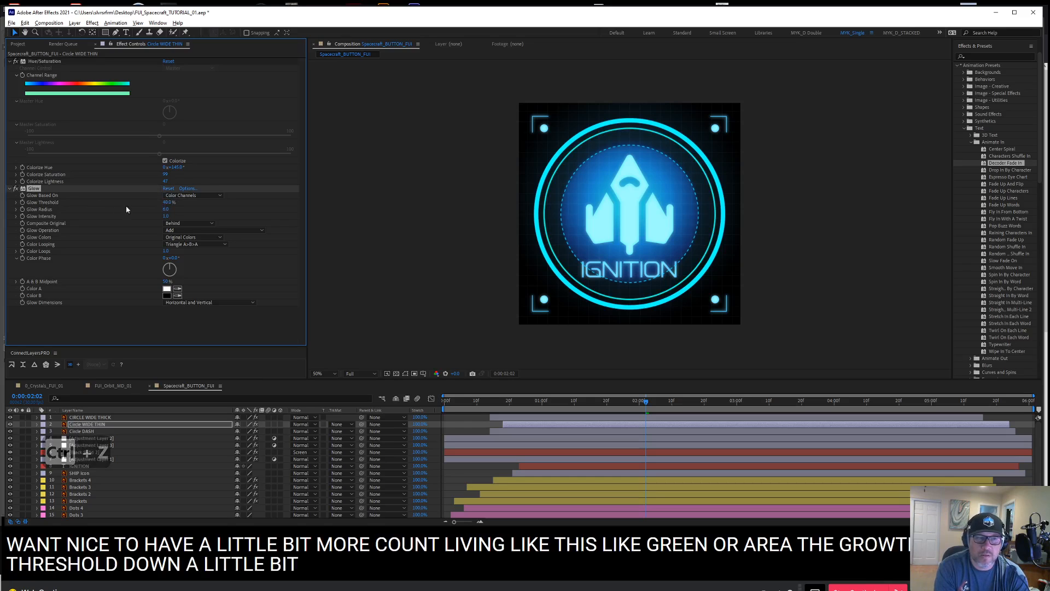
click(165, 209)
click(169, 213)
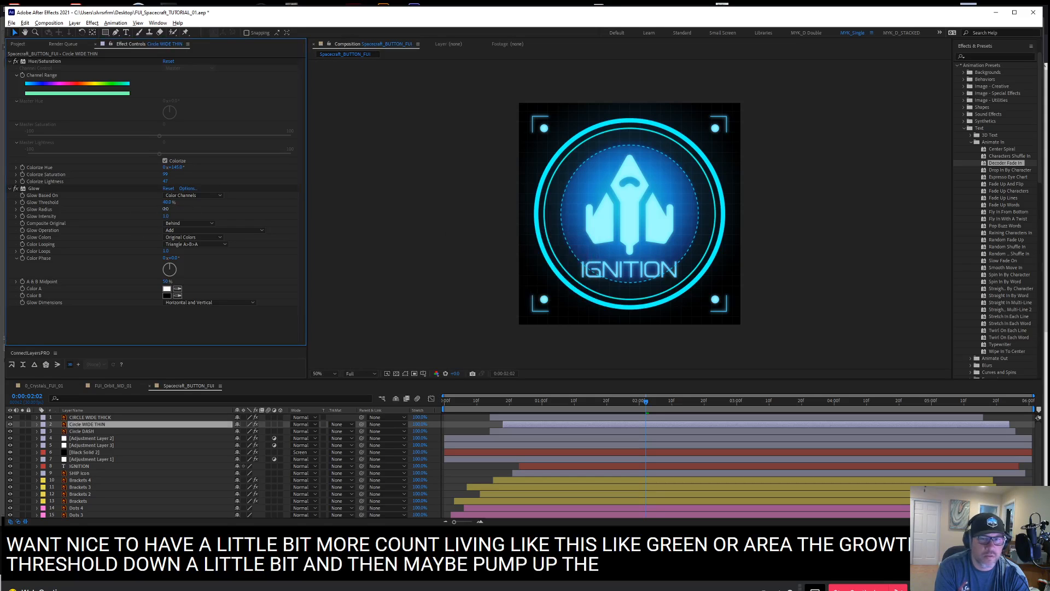
mouse_move(165, 208)
mouse_down()
mouse_move(188, 206)
mouse_move(173, 209)
mouse_up()
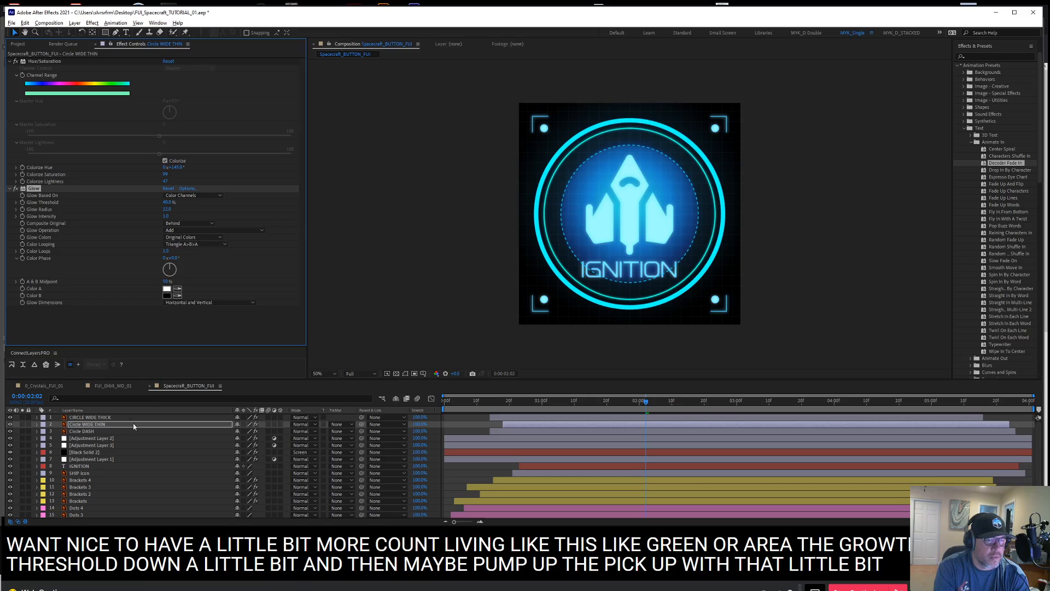
Try pasting Circle WIDE THIN's Hue/Saturation and Glow effects onto the CIRCLE WIDE THICK layer
click(33, 61)
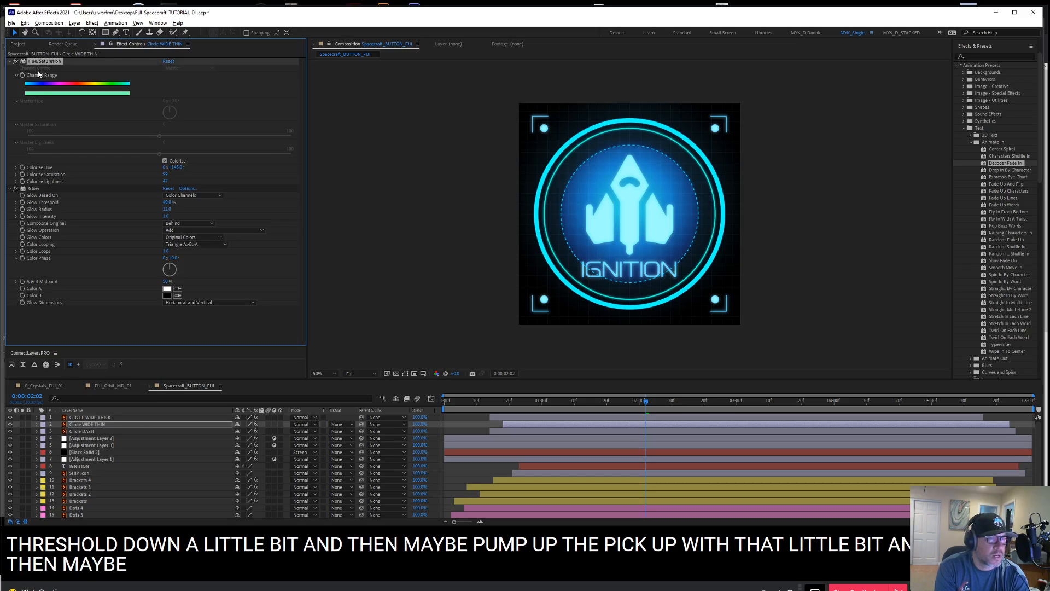
shift+click(34, 188)
key(ctrl+c)
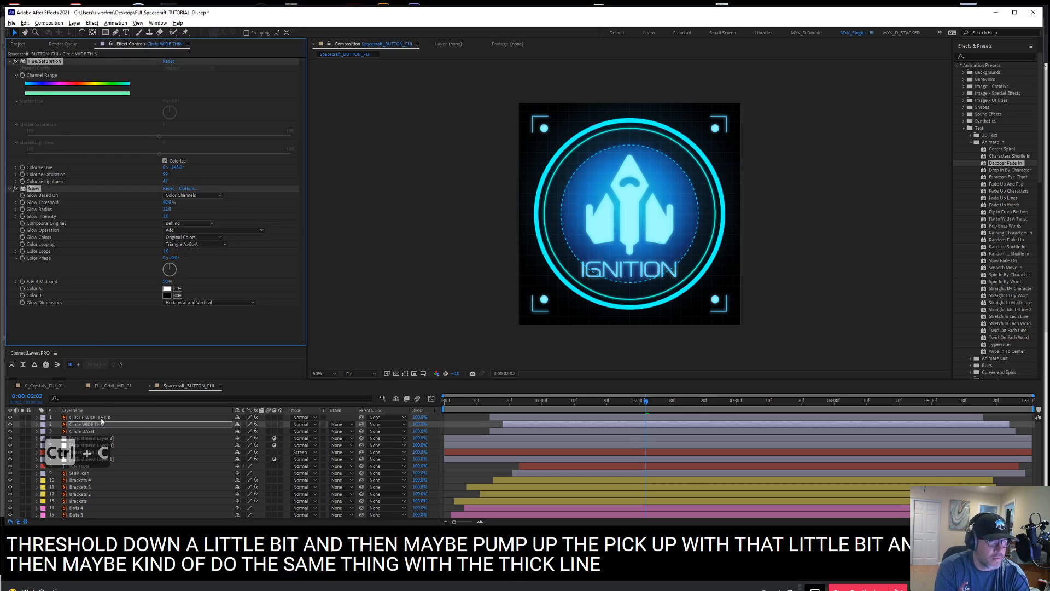
click(101, 417)
key(ctrl+v)
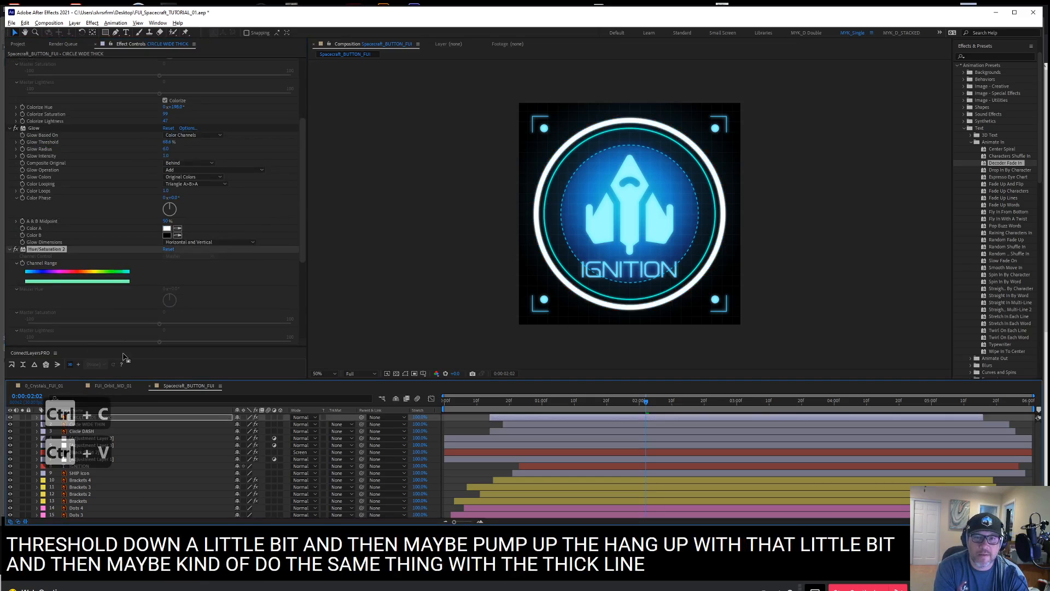
Delete the duplicate Hue/Saturation 2 and Glow 2 effects from CIRCLE WIDE THICK, collapsing its other effects
scroll(164, 121, up, 5)
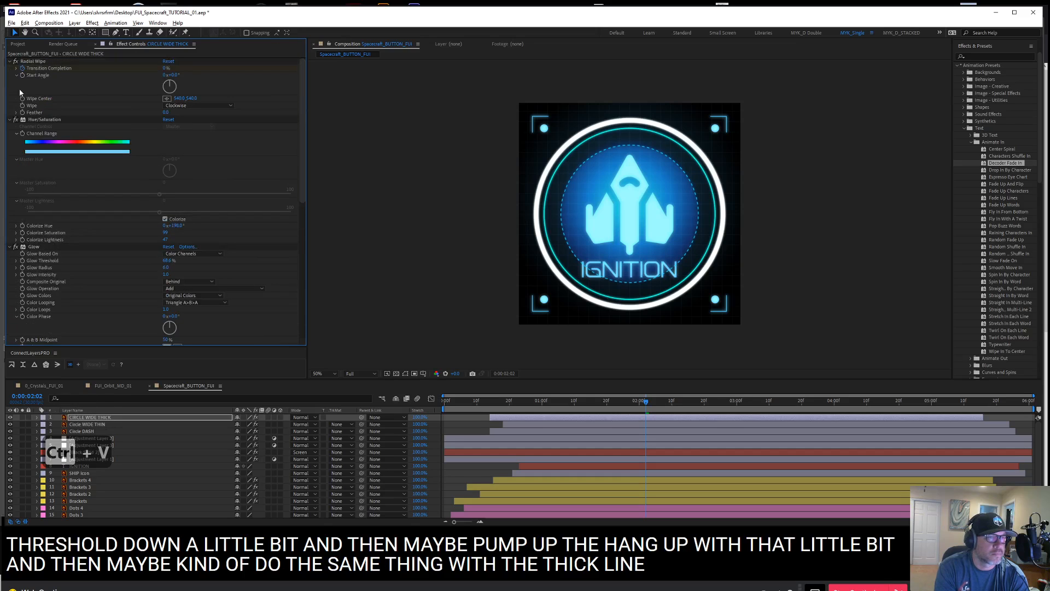
click(31, 121)
click(10, 61)
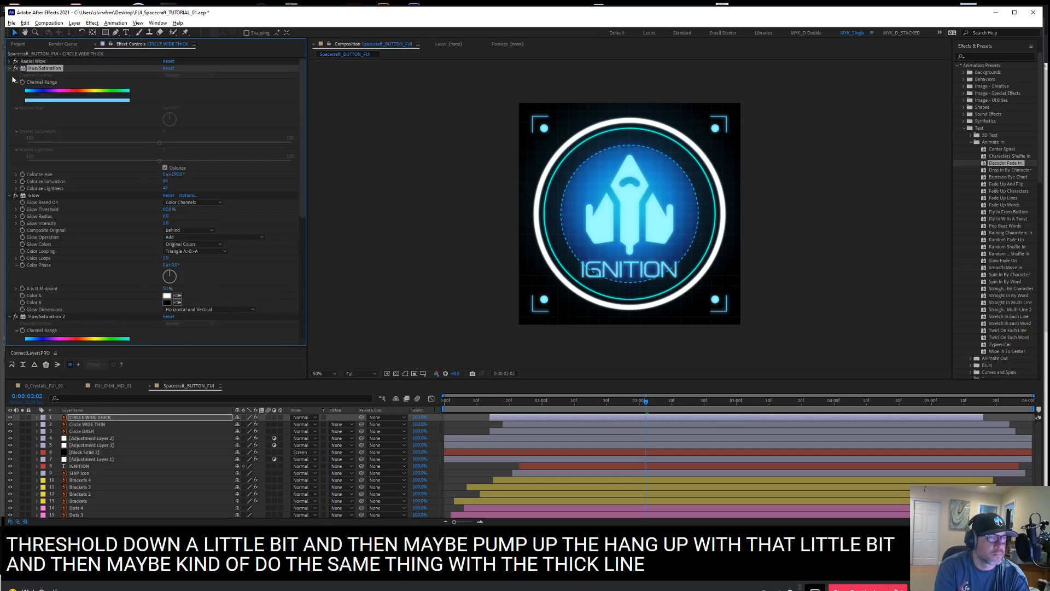
click(10, 69)
click(10, 75)
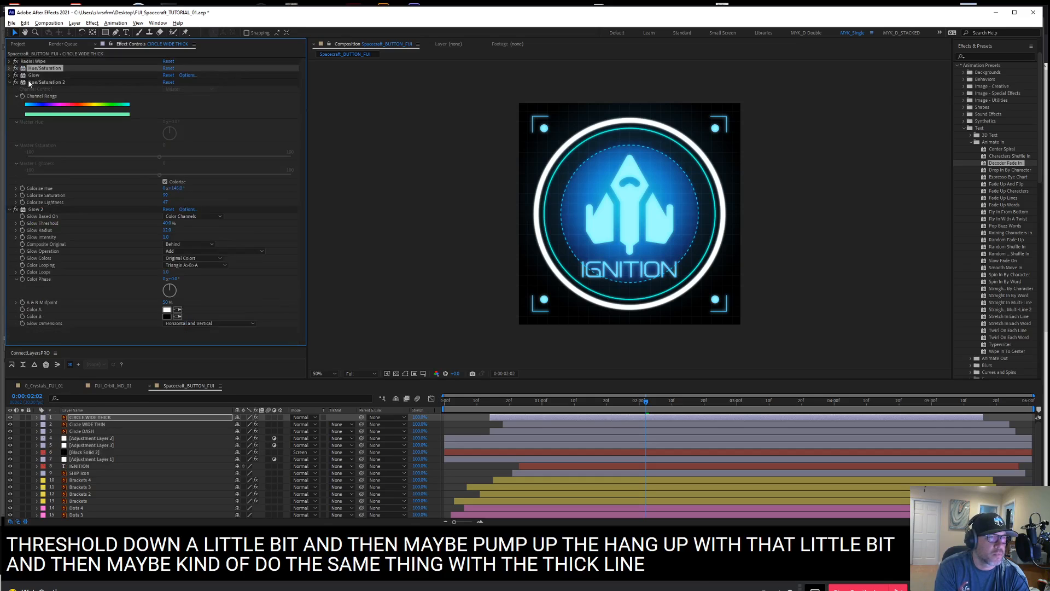
click(31, 82)
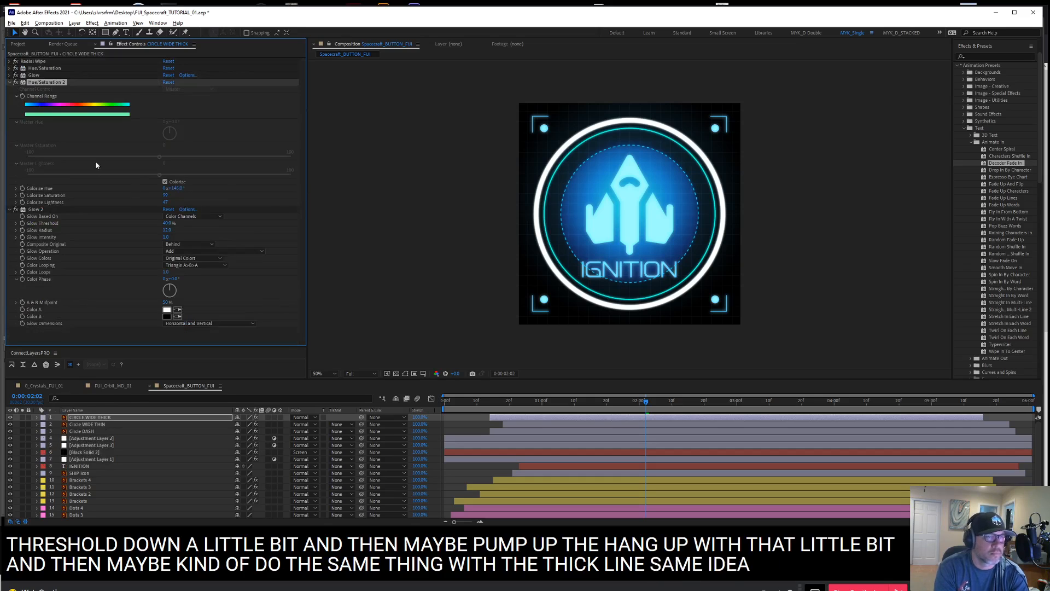
key(Delete)
click(49, 82)
key(Delete)
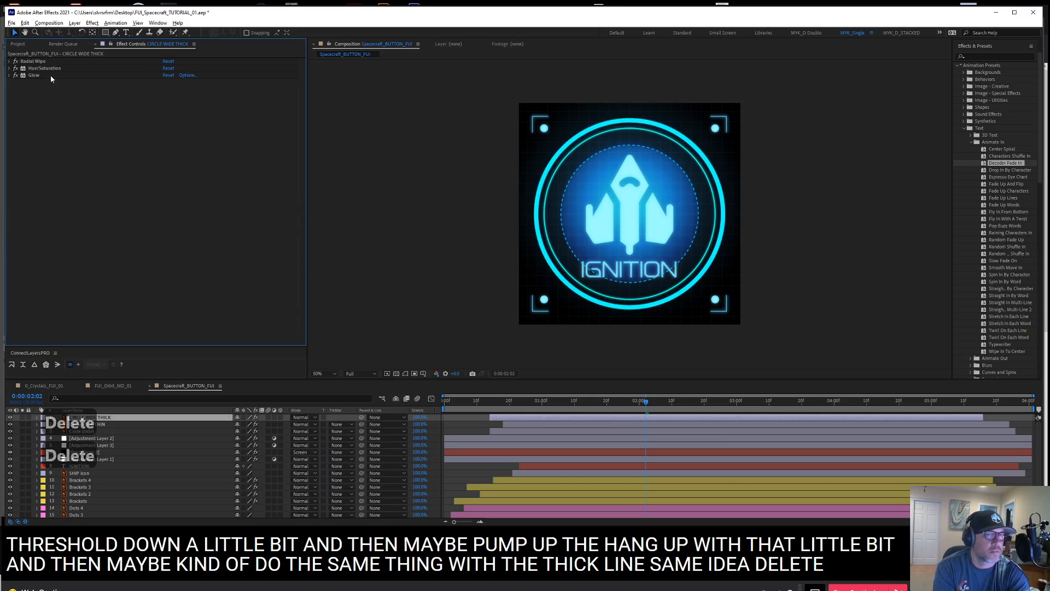
Expand CIRCLE WIDE THICK's Glow and Hue/Saturation settings and lower its Colorize Lightness for a deeper blue ring
click(10, 75)
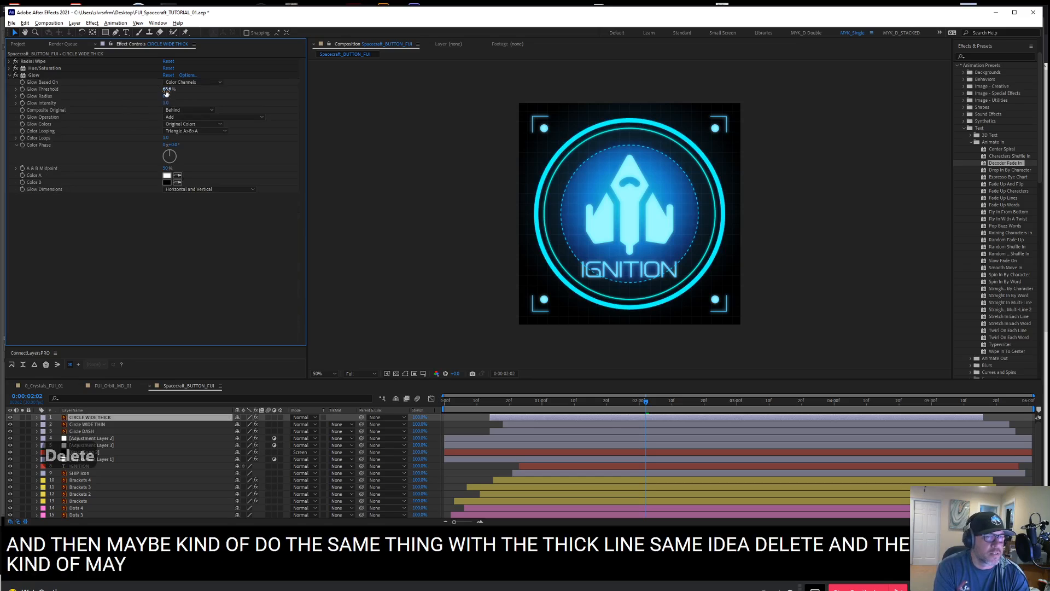
click(9, 68)
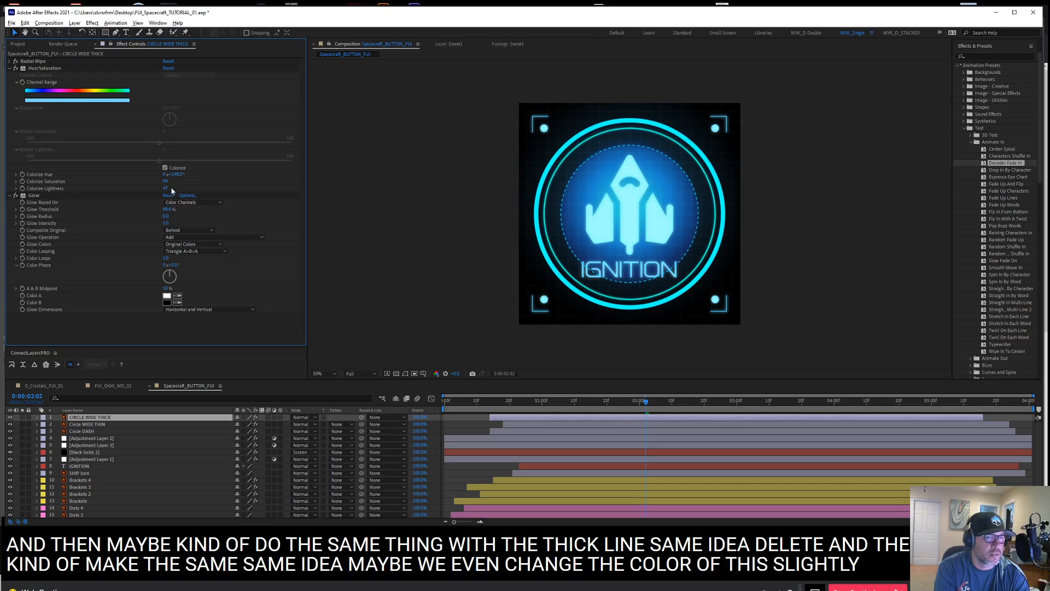
drag(163, 187, 161, 190)
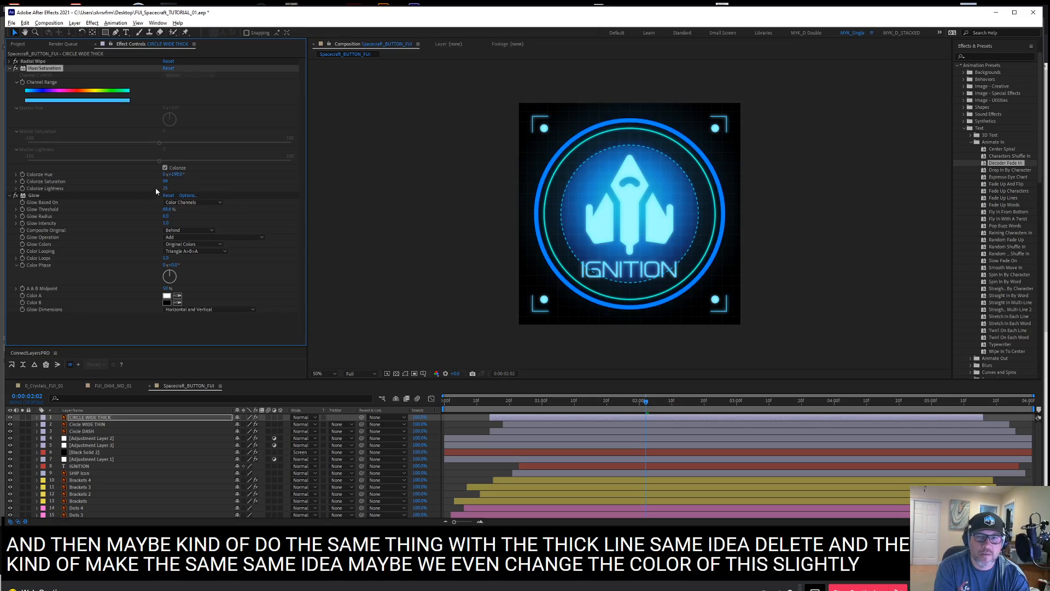
Try shifting CIRCLE WIDE THICK's Colorize Hue through green to teal and lowering its Glow Threshold and Glow Radius
drag(176, 174, 166, 175)
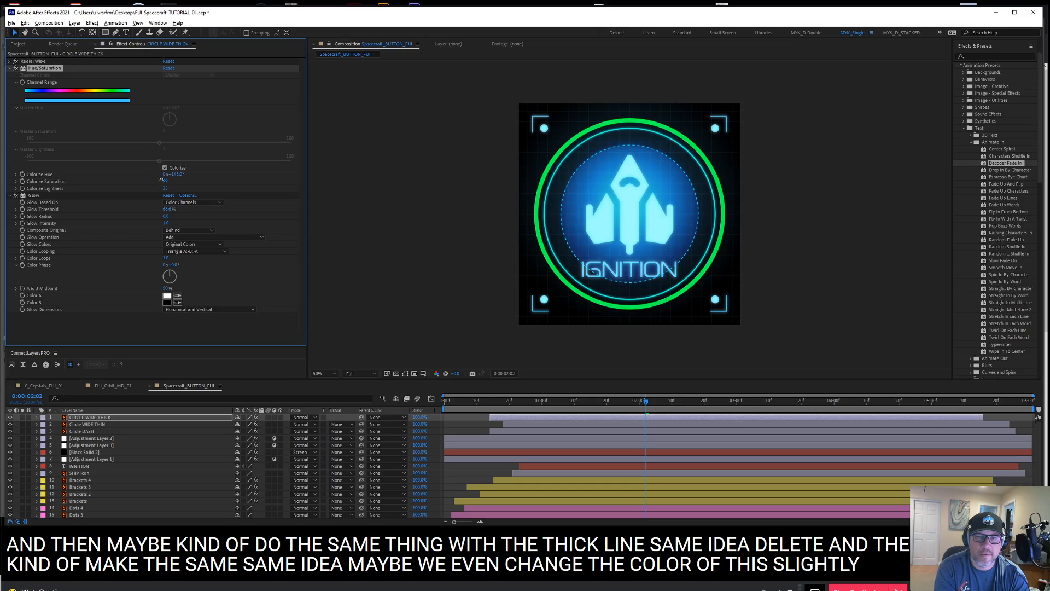
drag(171, 180, 179, 184)
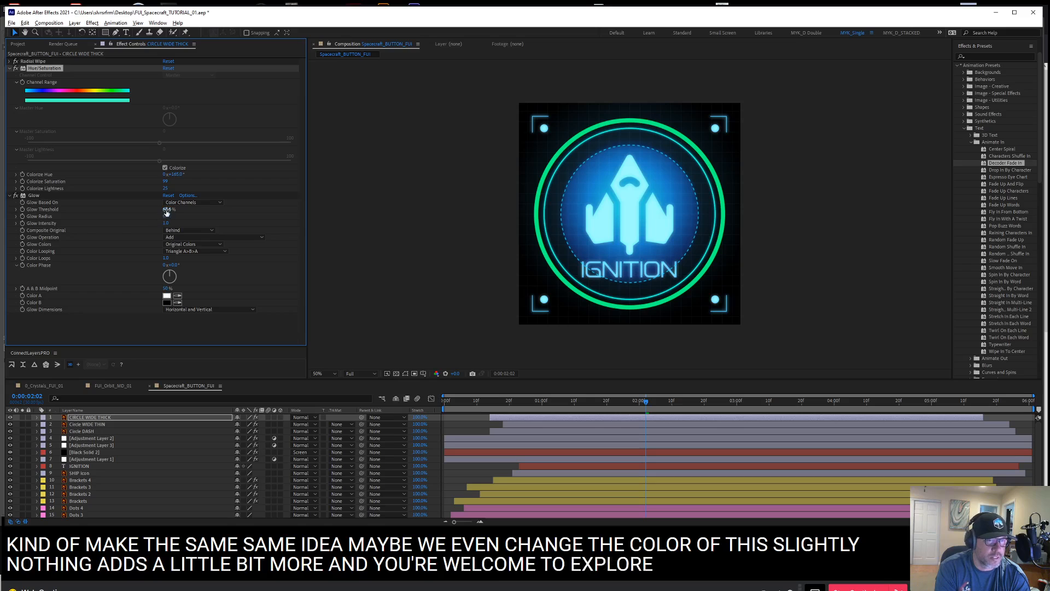
mouse_move(167, 209)
mouse_down()
mouse_move(141, 208)
mouse_move(183, 216)
mouse_move(173, 217)
mouse_up()
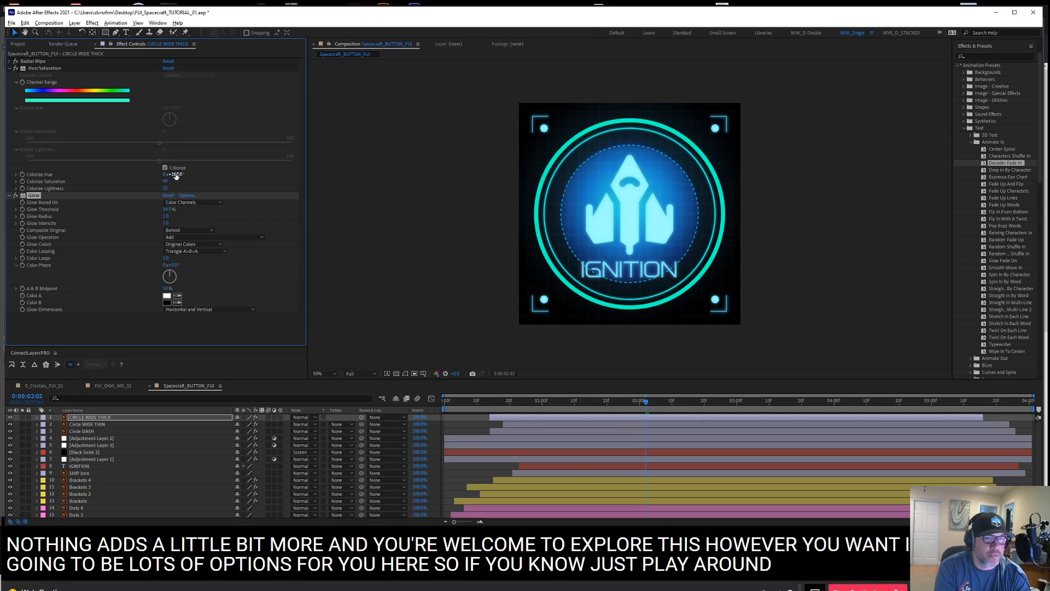
Tint CIRCLE WIDE THICK blue with Colorize Hue and tune its Glow to about 53.7% threshold and radius 29
drag(176, 174, 201, 182)
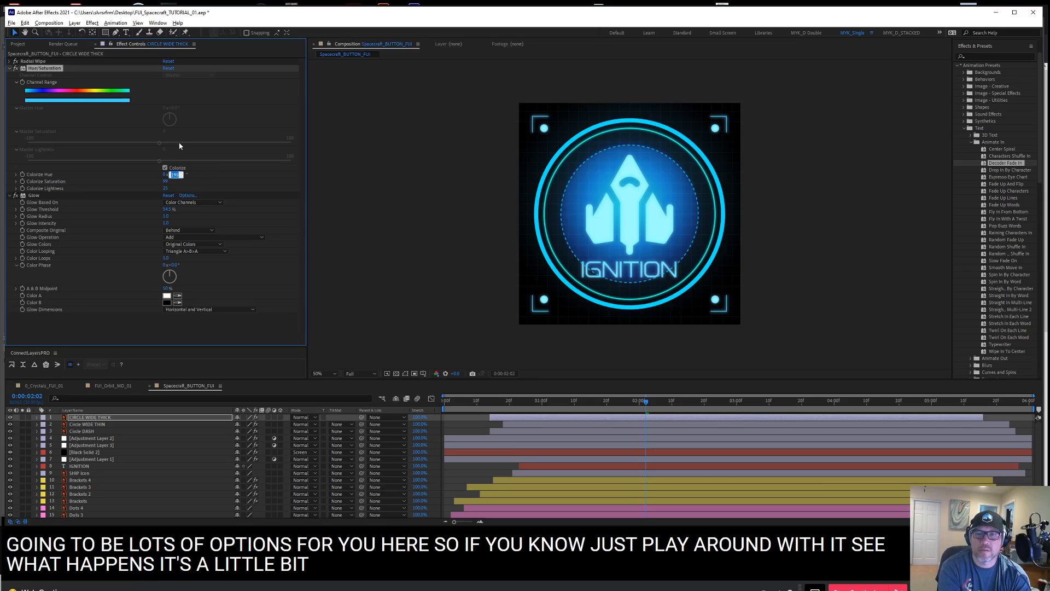
click(175, 174)
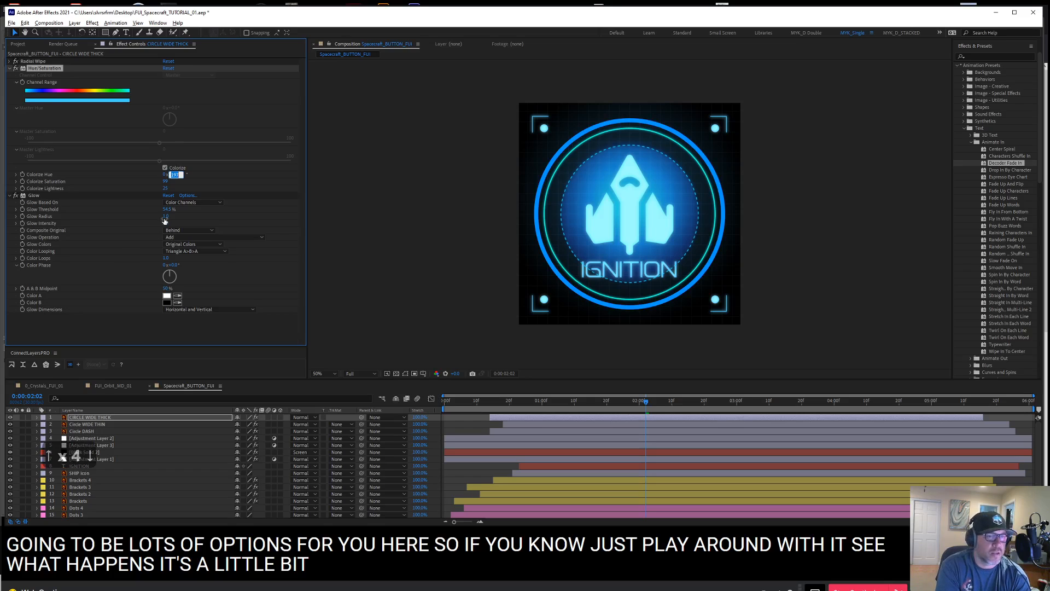
key(Return)
drag(166, 209, 166, 209)
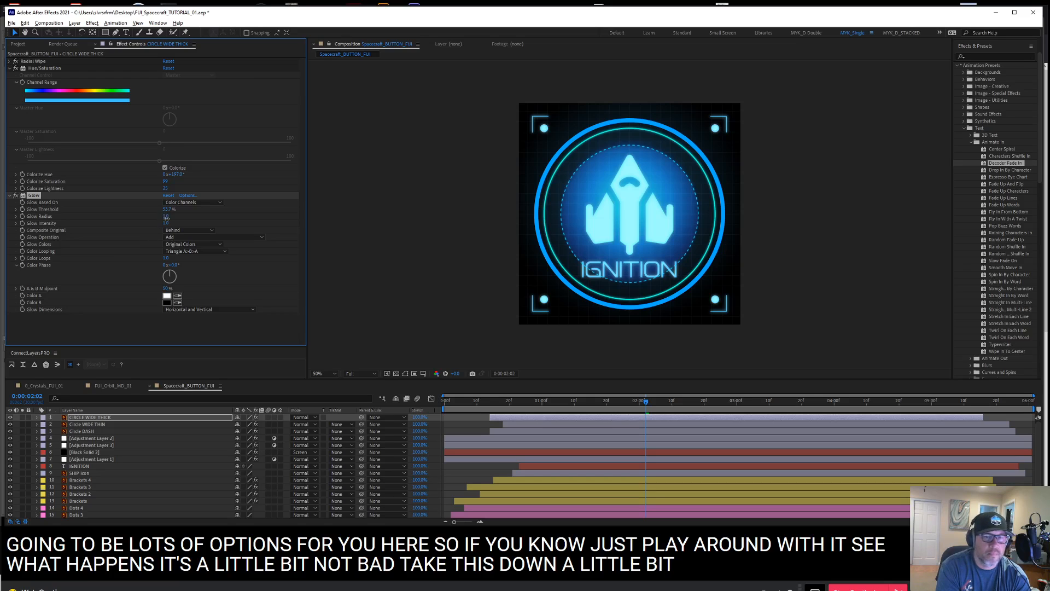
drag(166, 217, 184, 215)
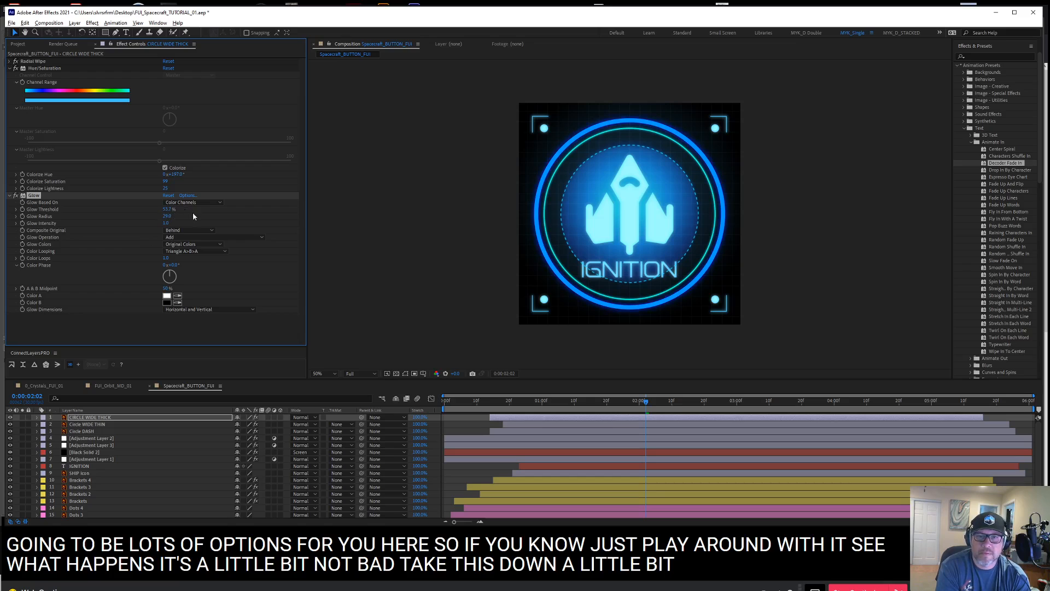
Preview the button animation from the first frame with the recolored rings, then return to the start
click(462, 423)
drag(470, 402, 430, 400)
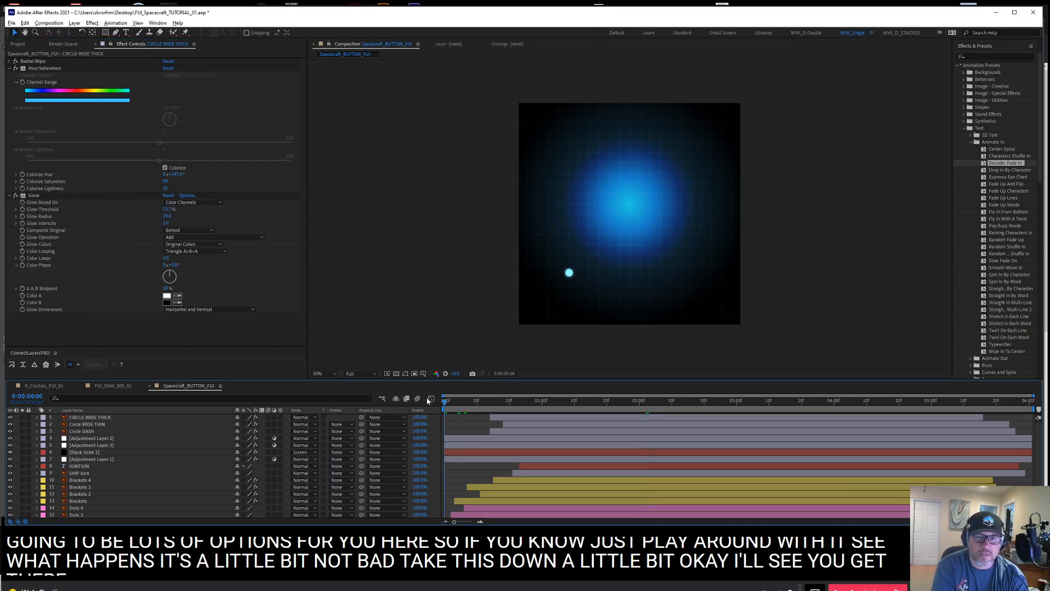
key(space)
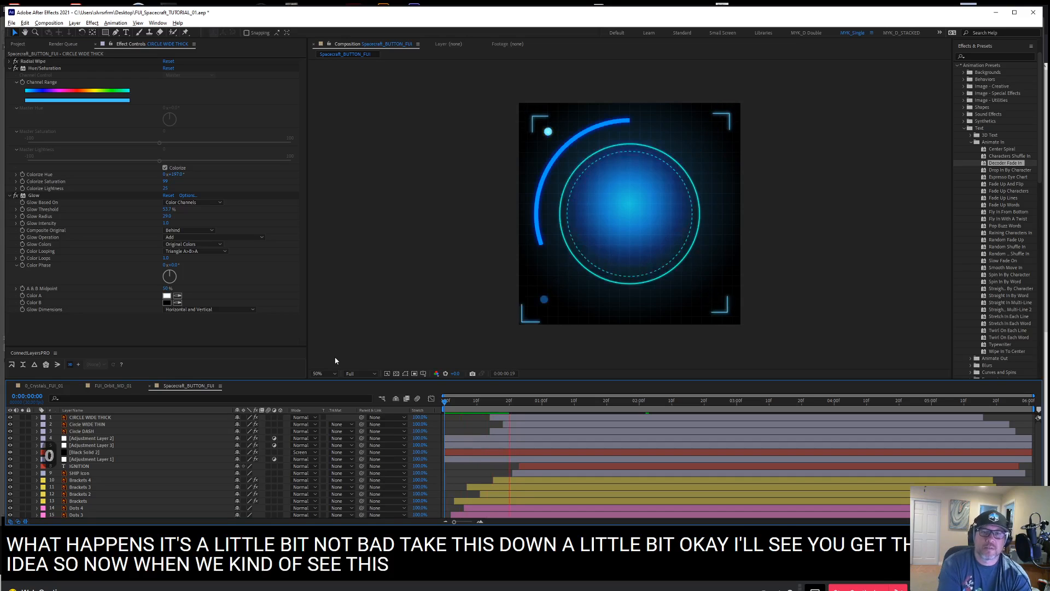
key(KP_0)
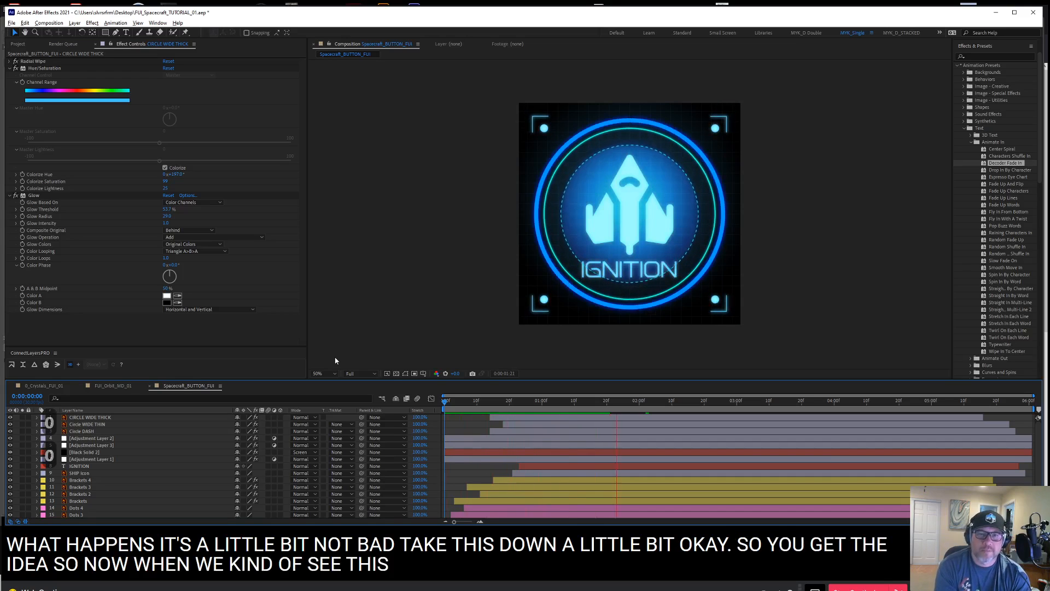
drag(470, 402, 429, 402)
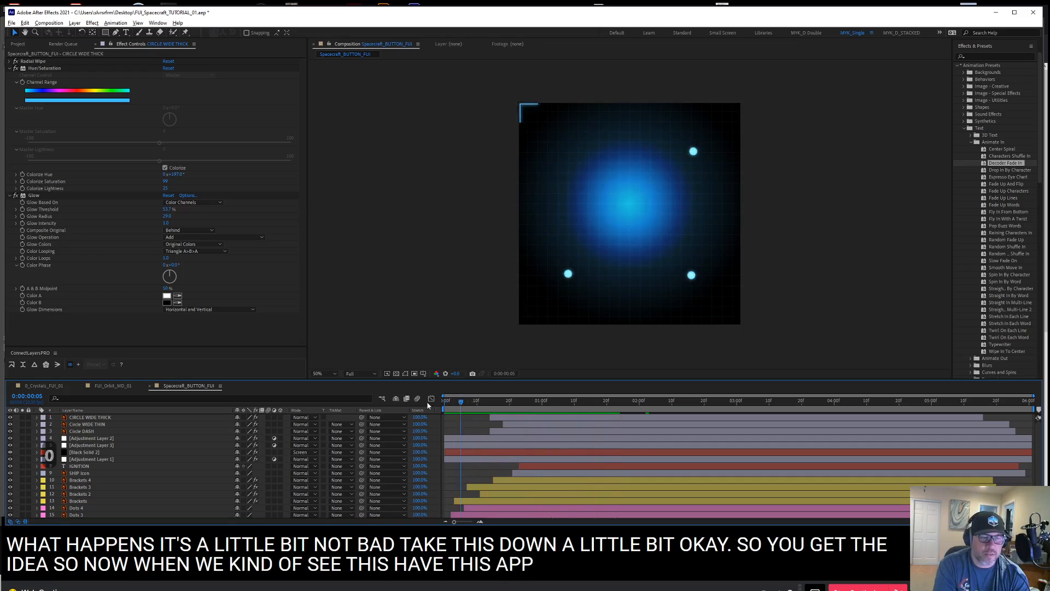
Try placing Black Solid 2 above Adjustment Layers 2 and 3 and preview the animation
click(114, 445)
double_click(107, 460)
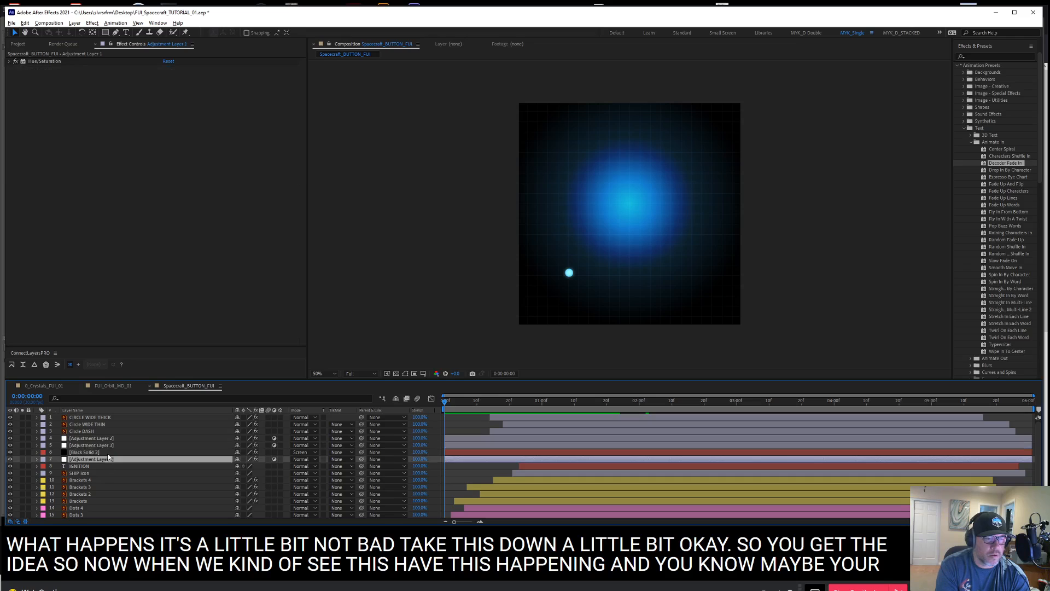
click(111, 454)
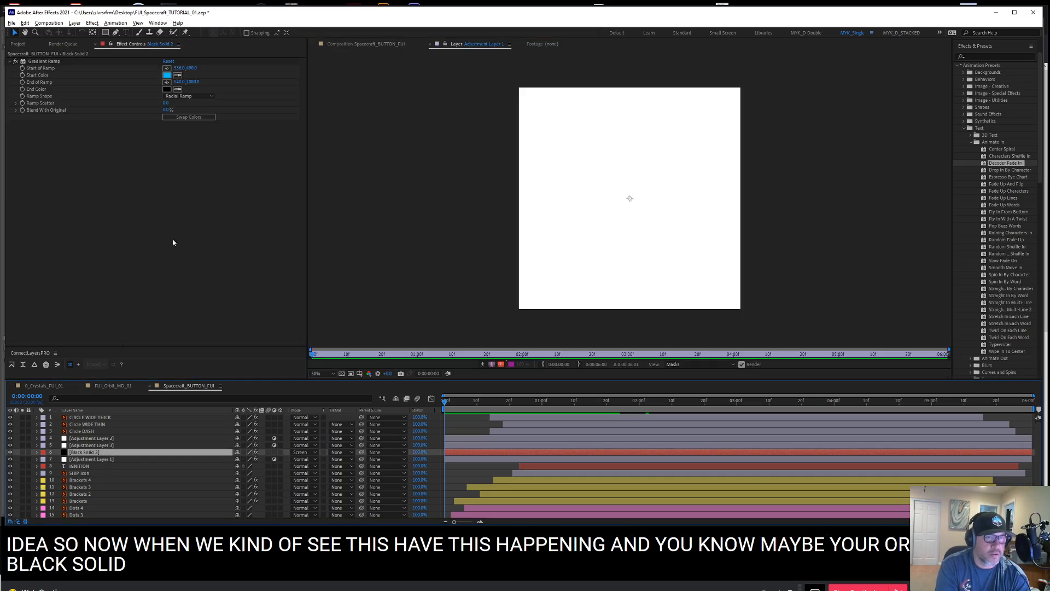
click(350, 44)
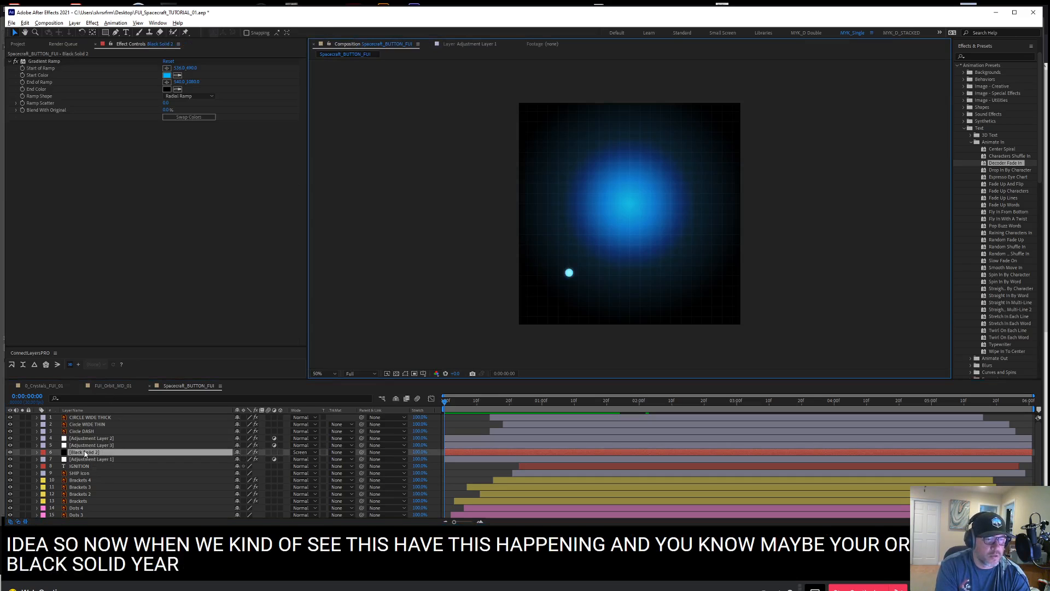
drag(85, 453, 84, 436)
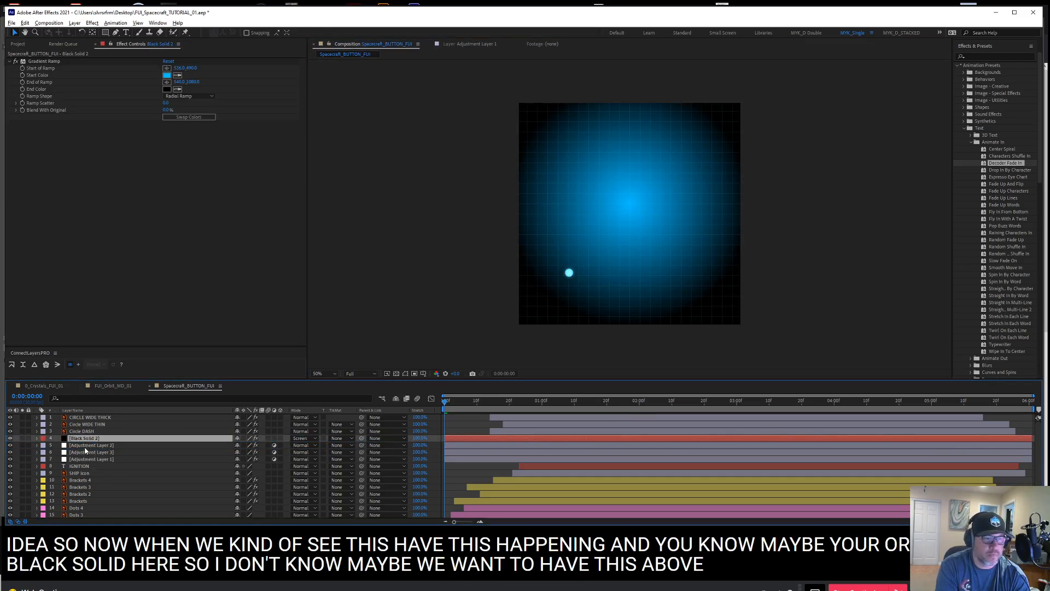
key(space)
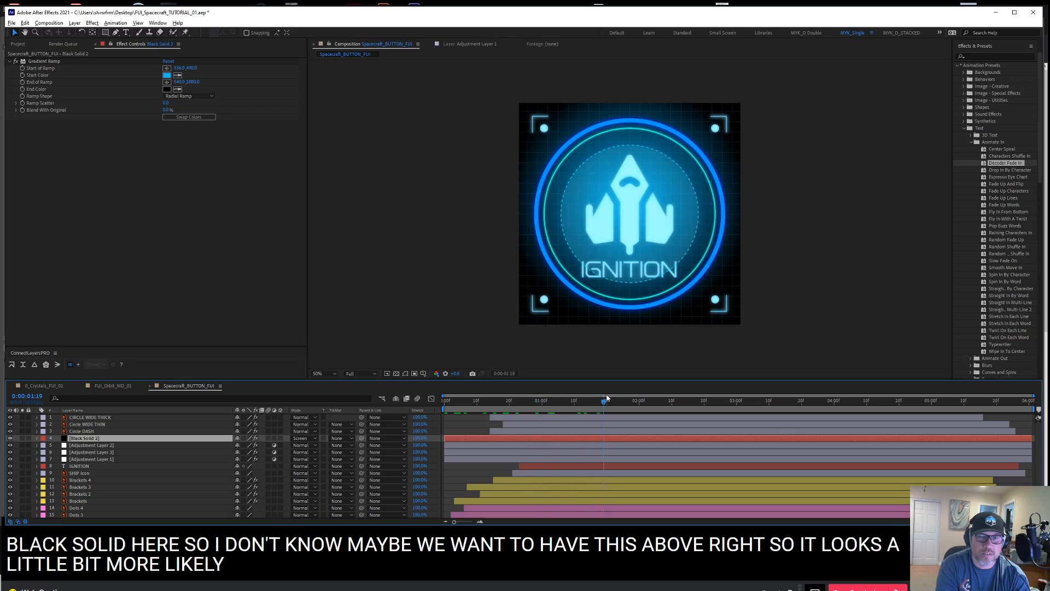
Lower Black Solid 2's opacity and place it beneath Adjustment Layers 2 and 3, above Adjustment Layer 1
key(t)
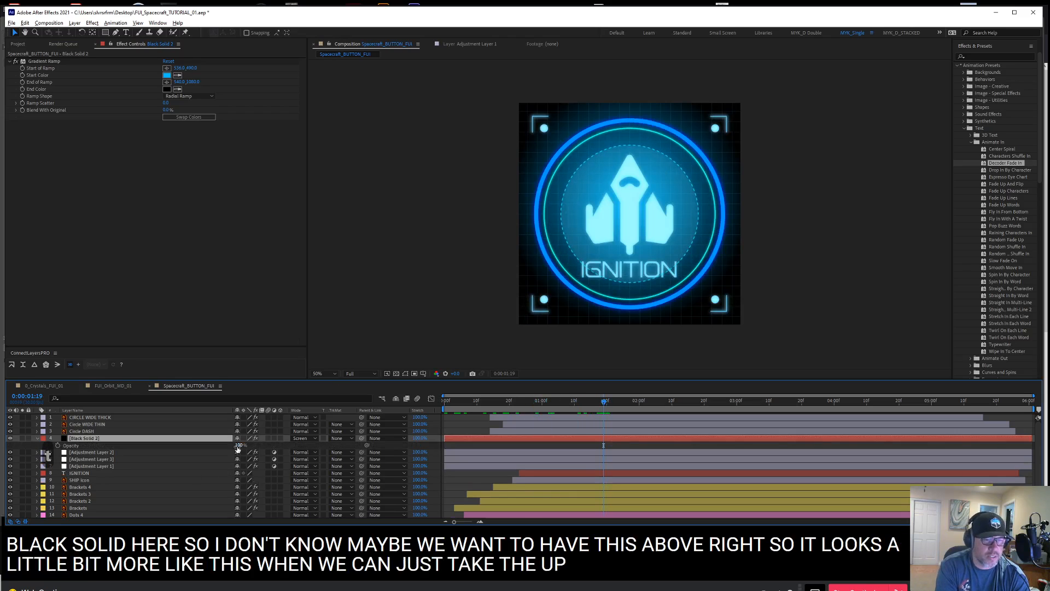
drag(241, 446, 208, 433)
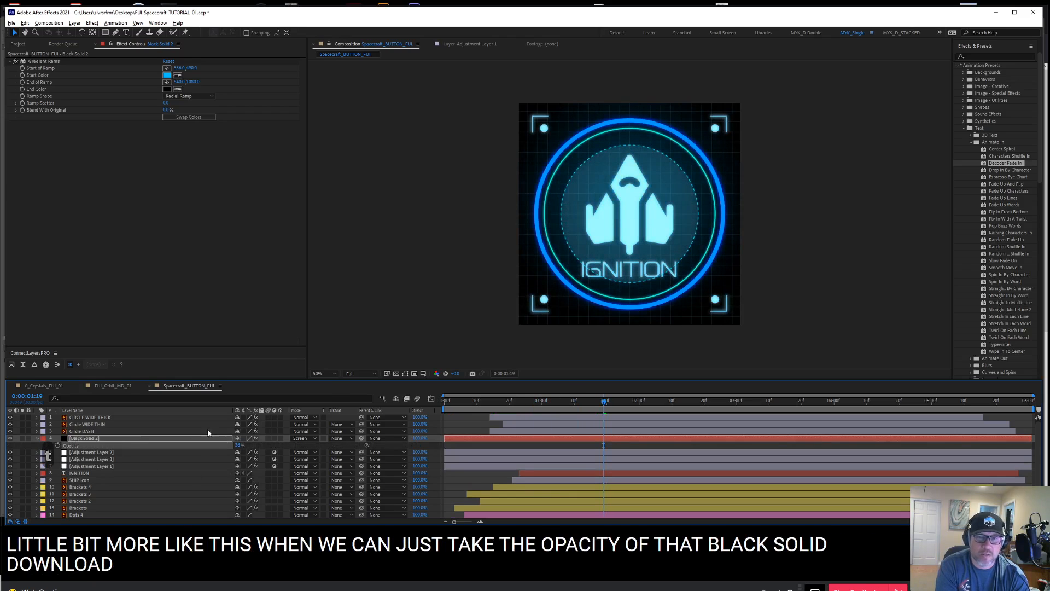
drag(90, 439, 108, 463)
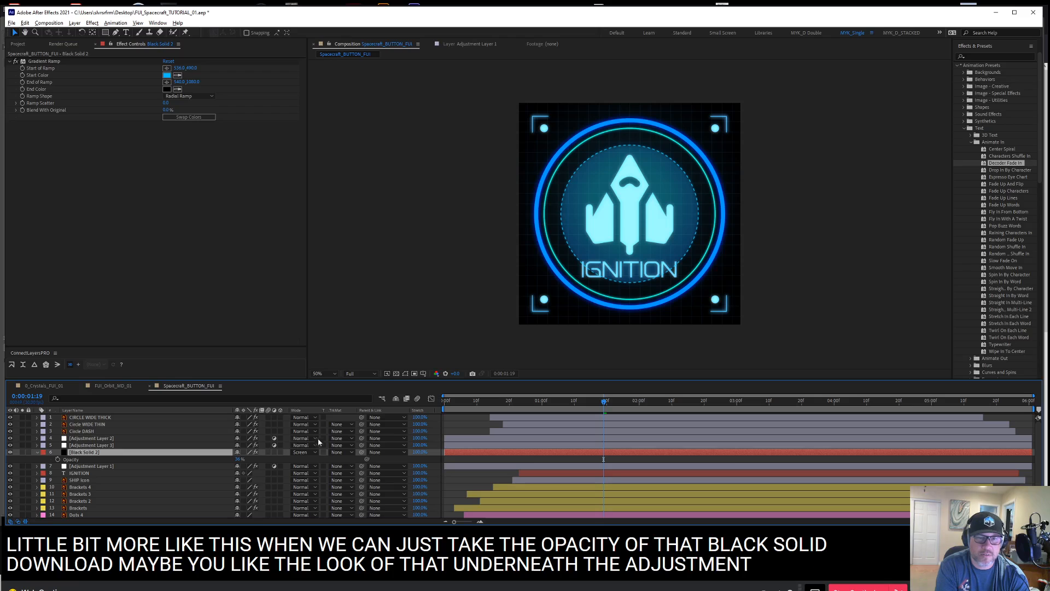
Go to frame 0:00:00:24 and scale Black Solid 2 up uniformly so its radial gradient spreads wider
click(449, 402)
drag(454, 403, 523, 405)
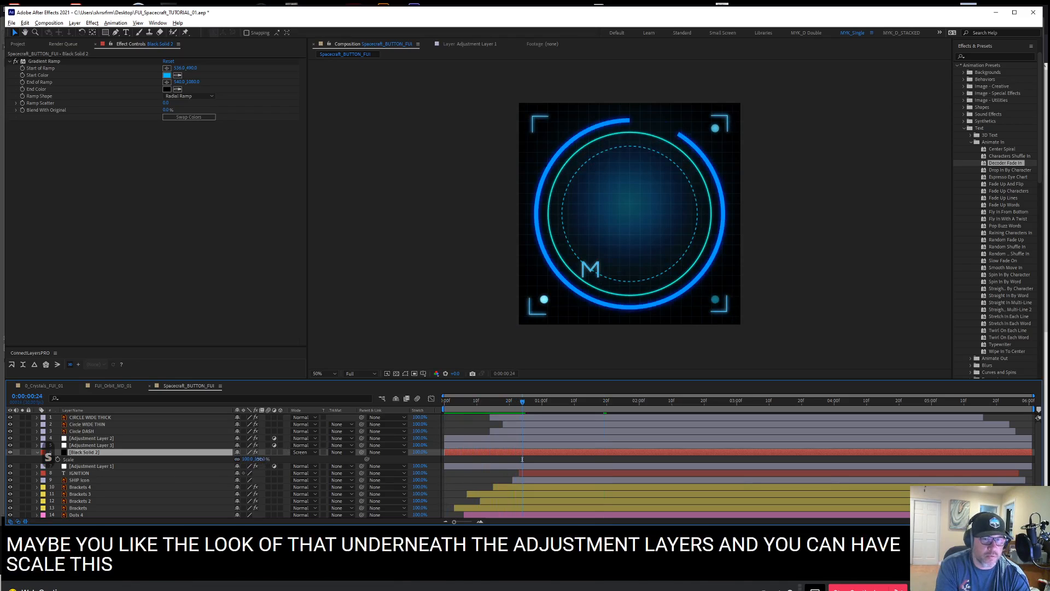
key(s)
drag(255, 459, 250, 438)
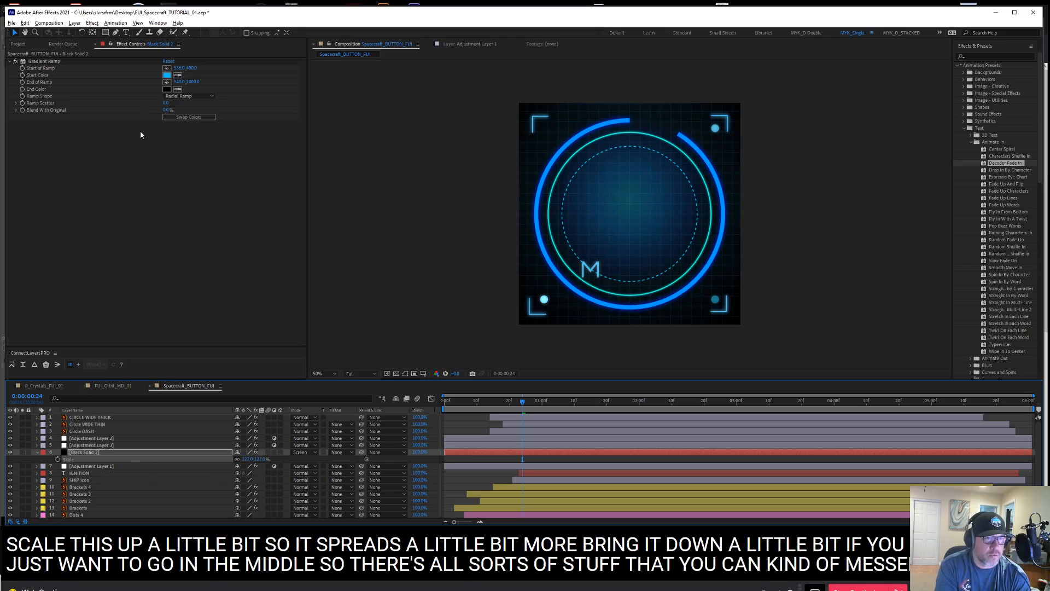
Set the Start Color of Black Solid 2's Gradient Ramp to a slightly darker, medium blue
click(166, 75)
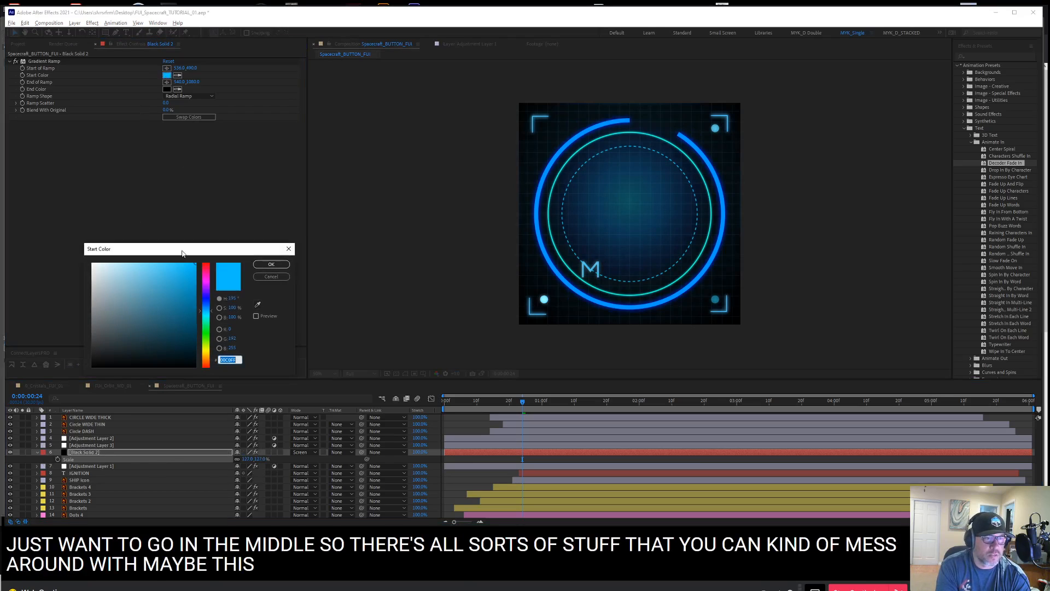
drag(200, 310, 195, 313)
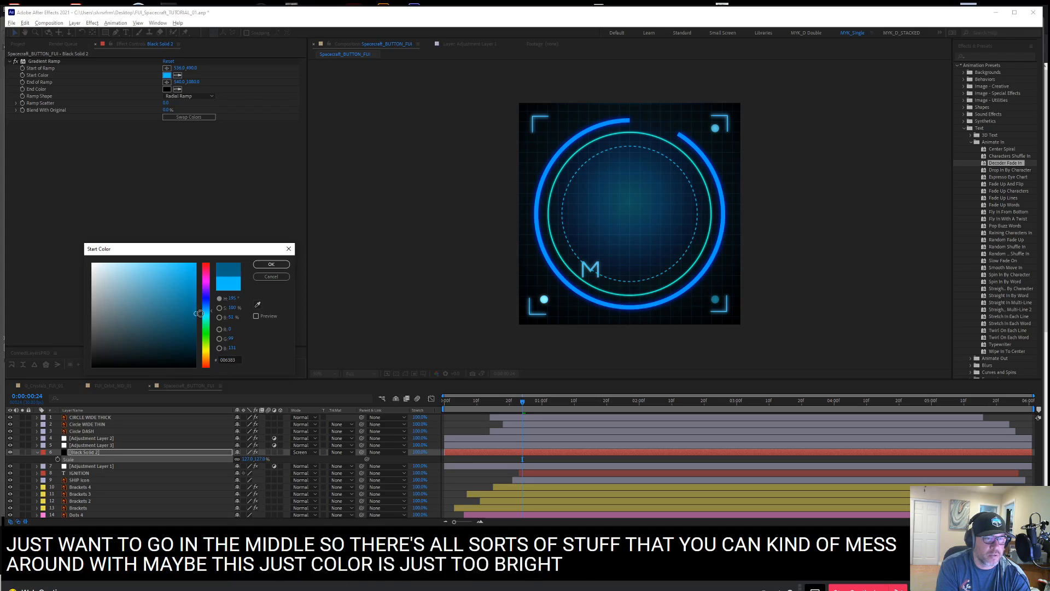
click(271, 264)
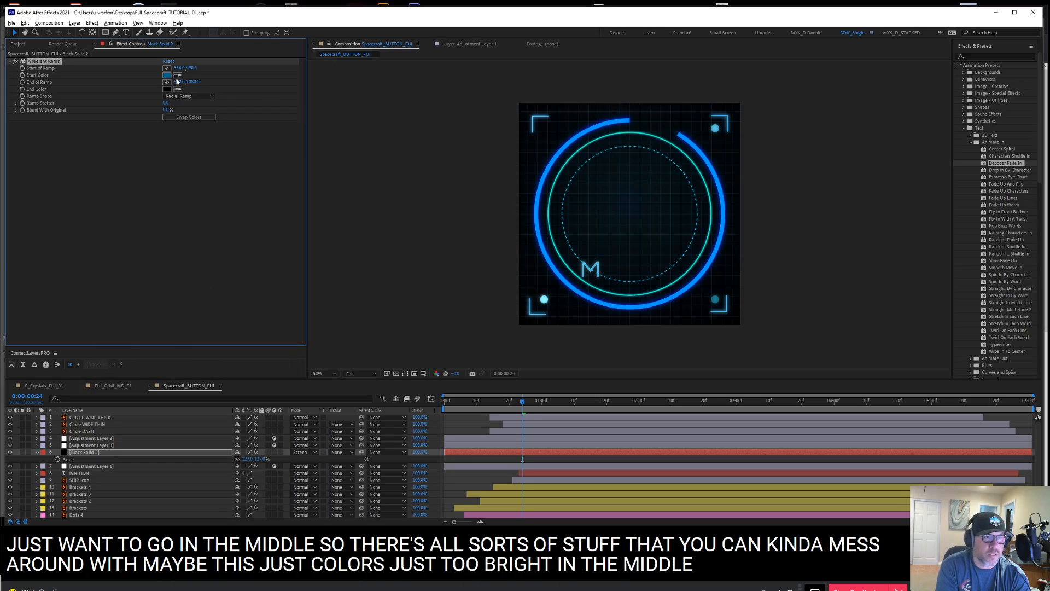
click(178, 230)
click(167, 76)
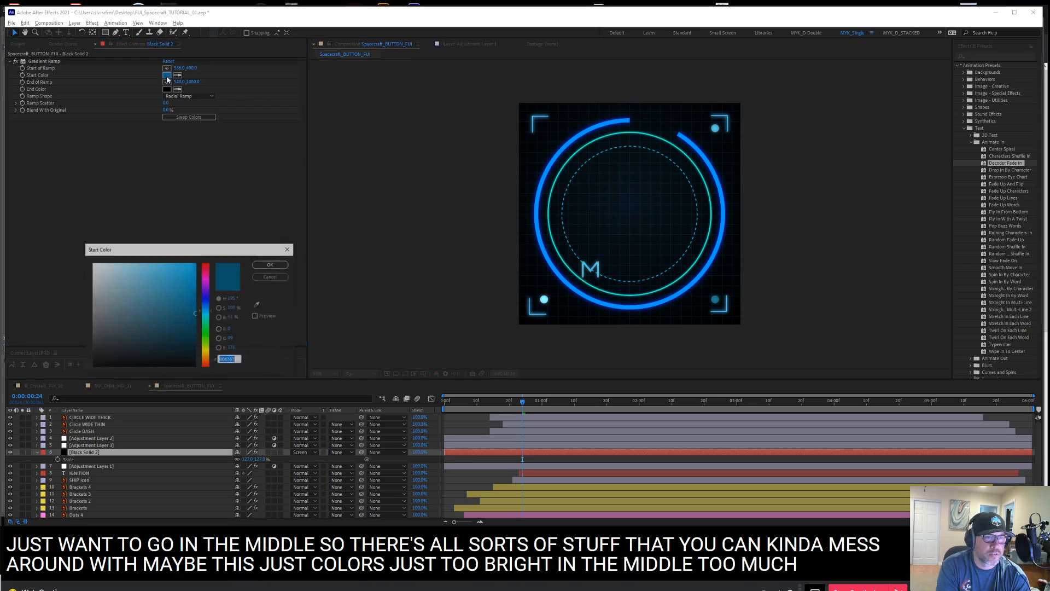
click(271, 265)
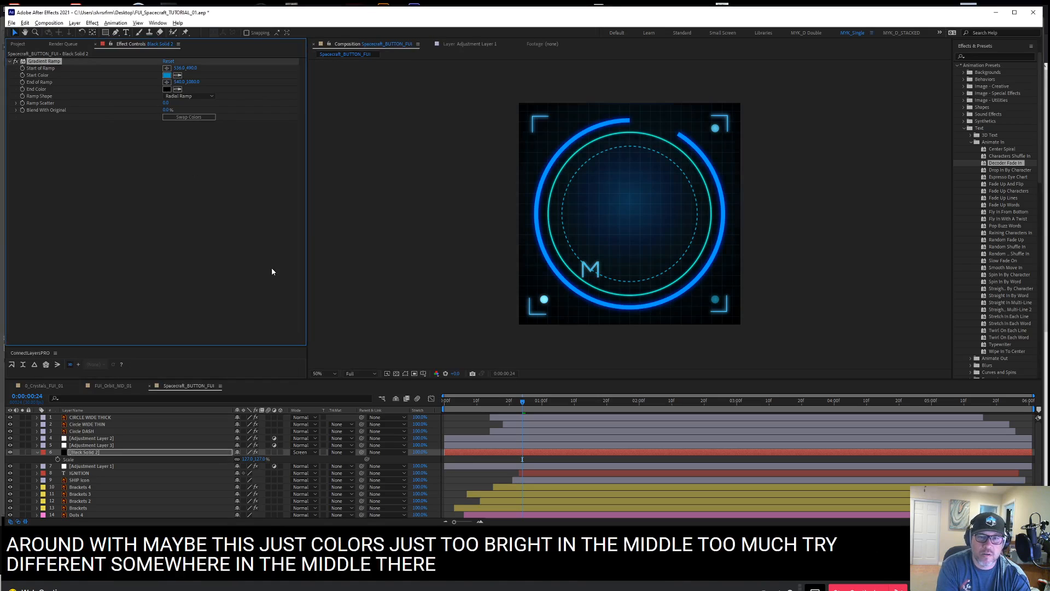
Play the animation from the first frame to review the dimmed gradient background
click(468, 479)
key(Home)
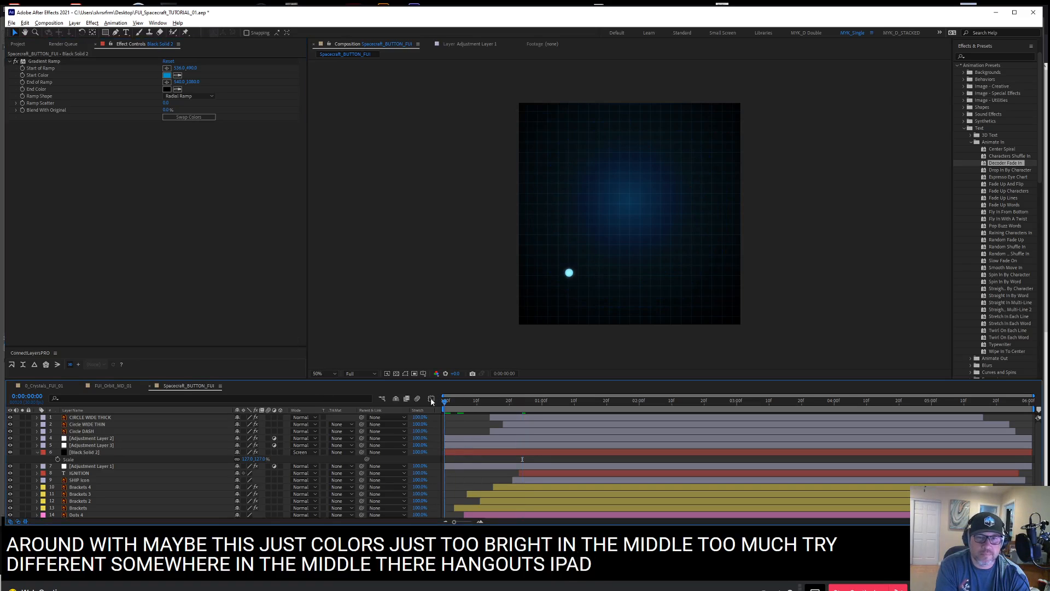
key(space)
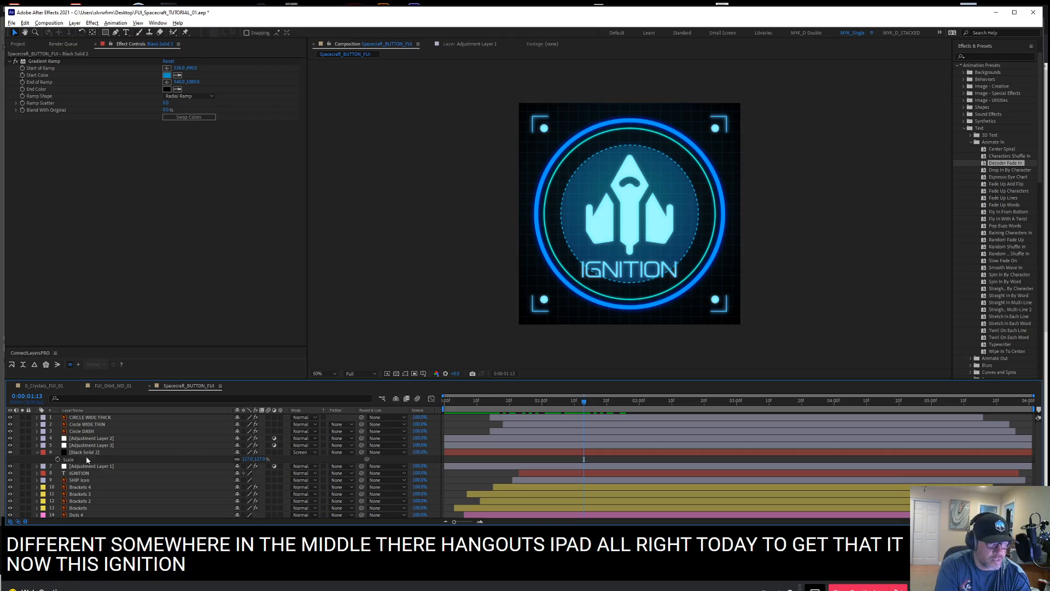
Add a Hue/Saturation color correction effect to the IGNITION text layer
click(93, 473)
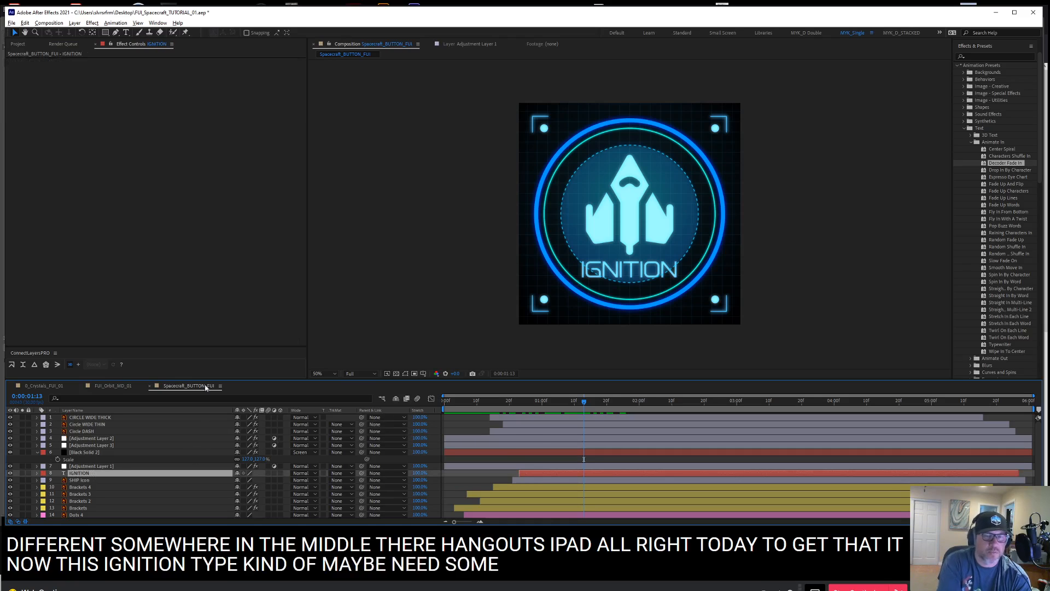
right_click(125, 93)
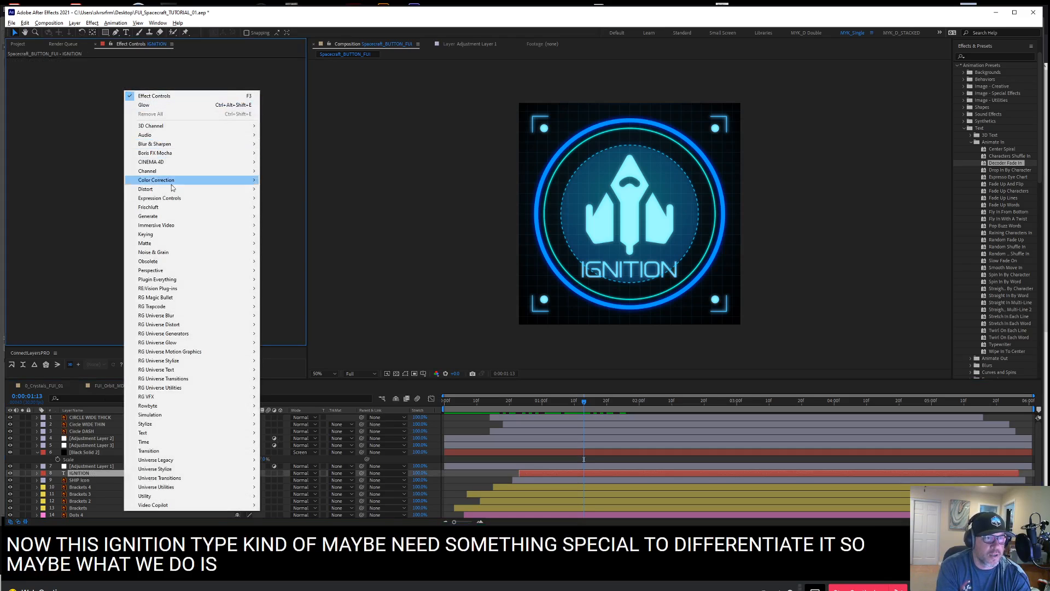
mouse_move(208, 180)
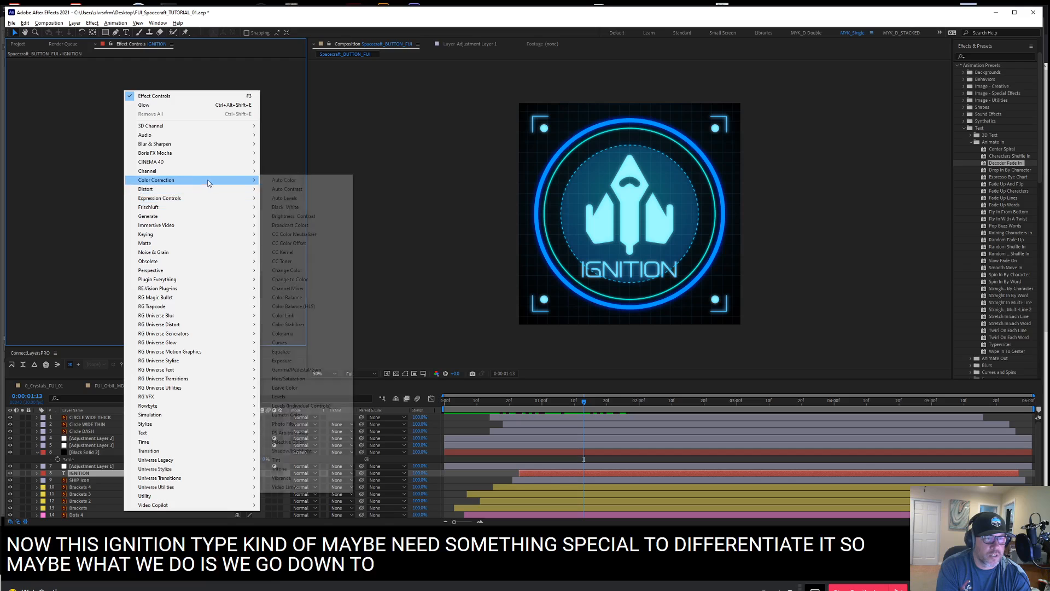
click(290, 378)
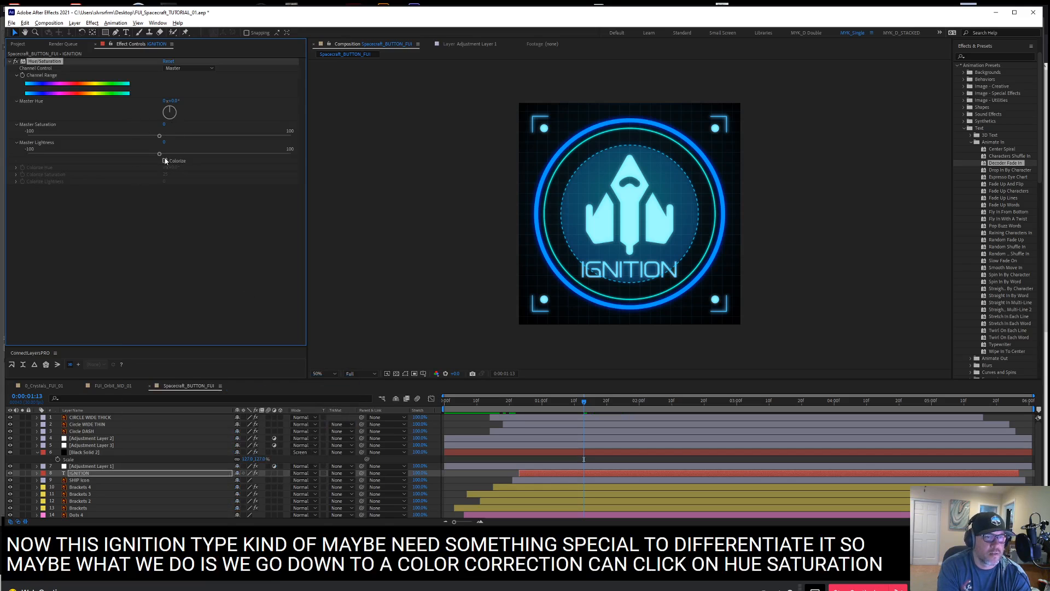
Colorize the IGNITION text yellow with lowered lightness and move its layer above the adjustment layers, directly below Circle DASH
click(165, 161)
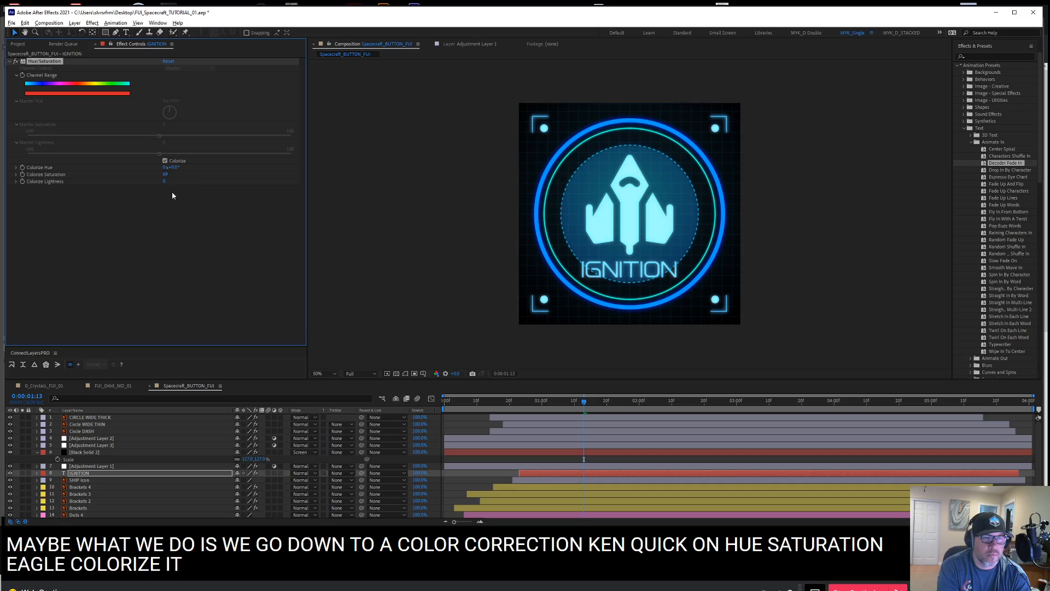
key(ctrl+z)
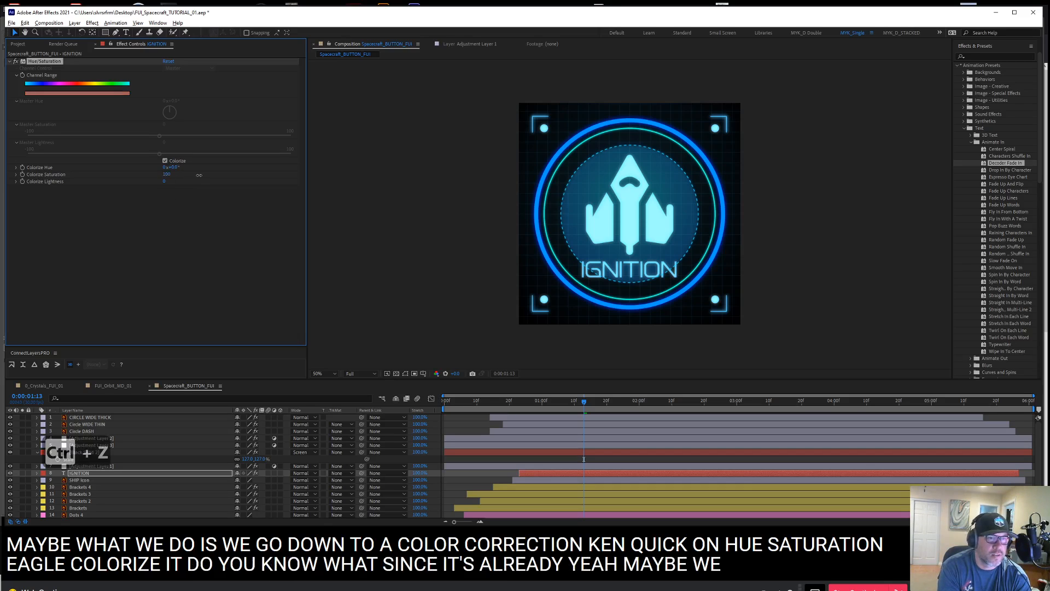
drag(159, 183, 145, 186)
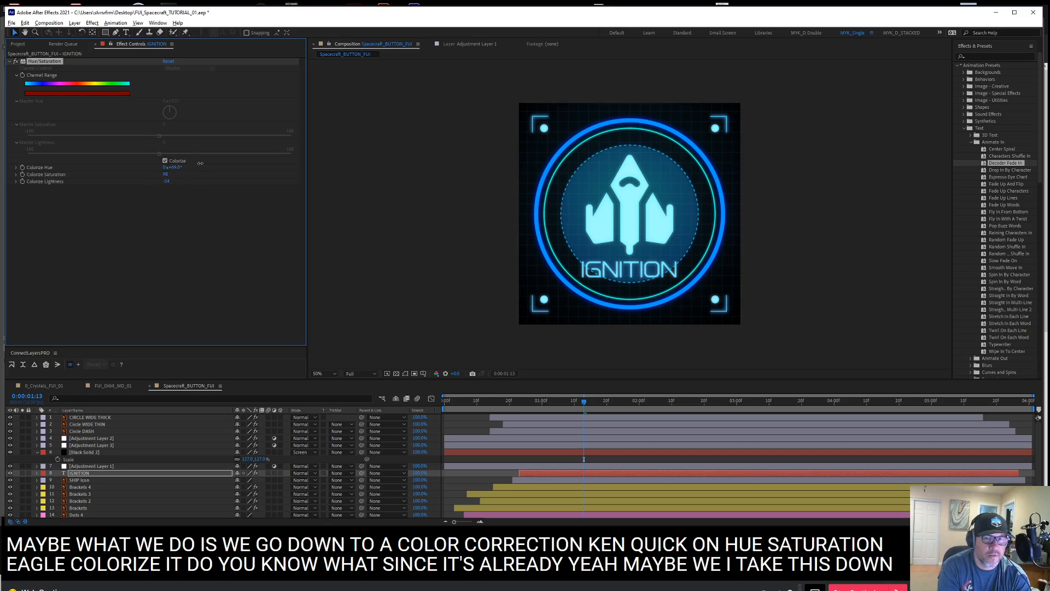
drag(200, 163, 196, 164)
drag(83, 473, 86, 439)
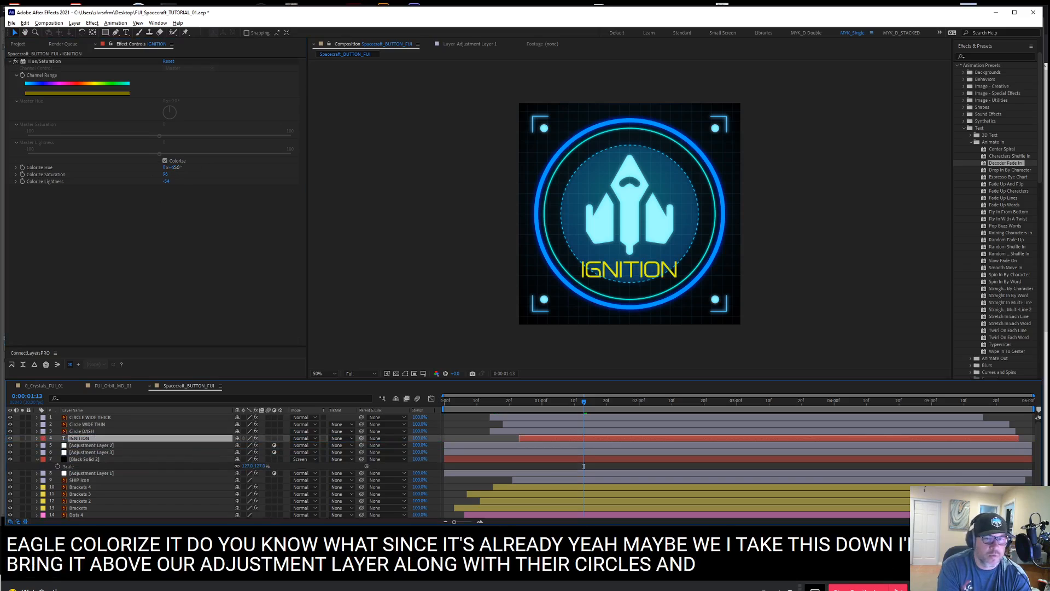
drag(174, 168, 203, 196)
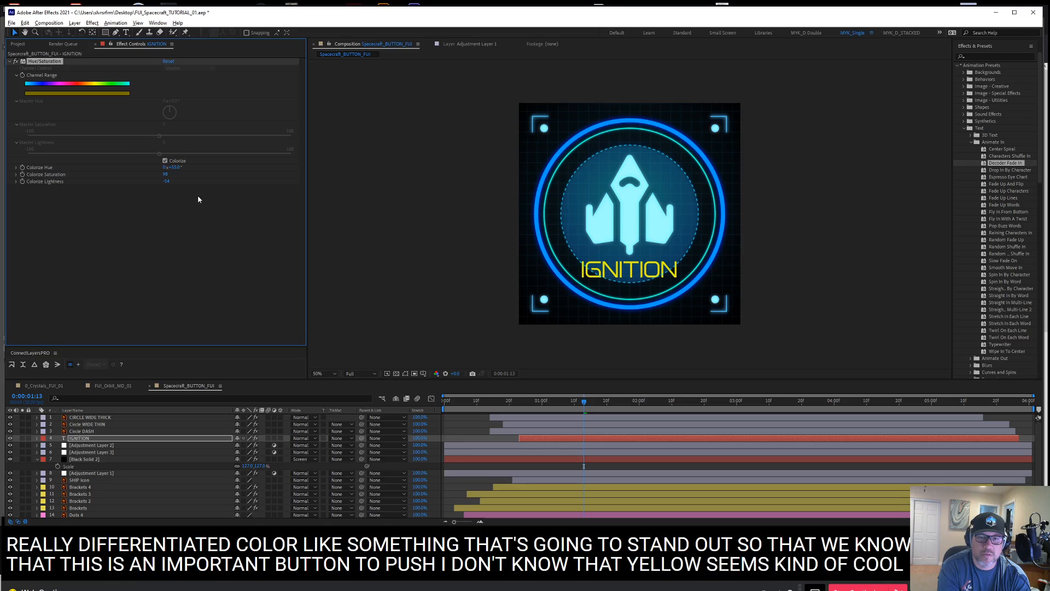
Add a Glow effect to the IGNITION text layer, slightly lowering its threshold and increasing its radius
click(10, 60)
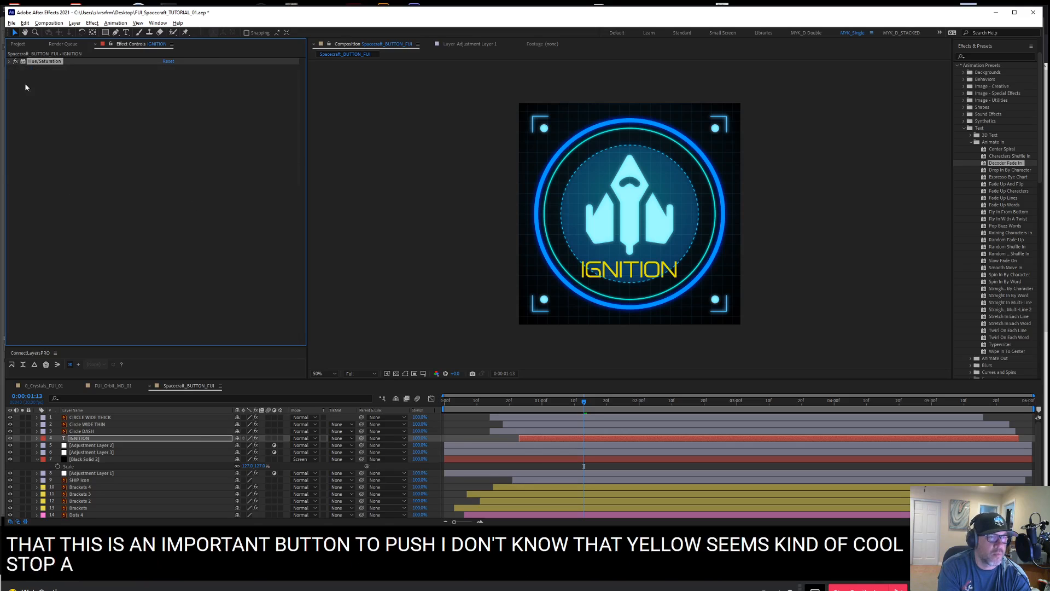
right_click(64, 97)
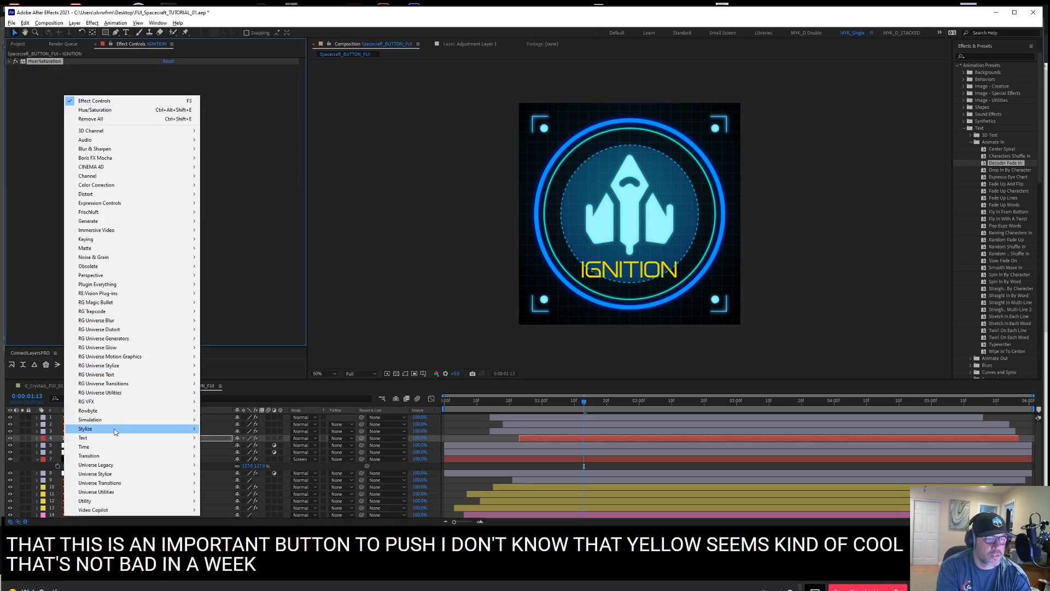
mouse_move(159, 429)
click(234, 359)
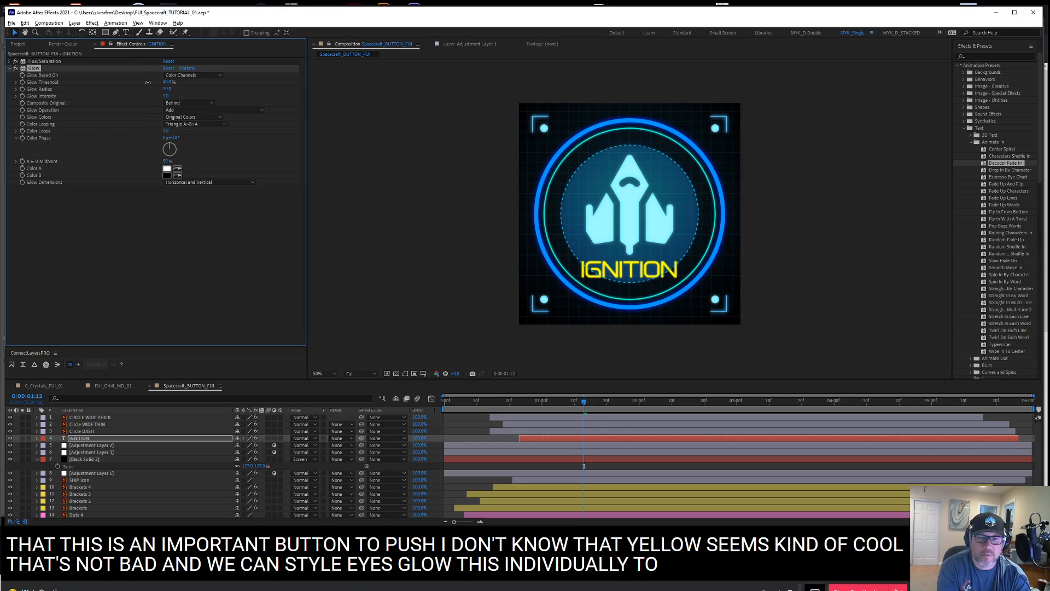
drag(148, 82, 179, 90)
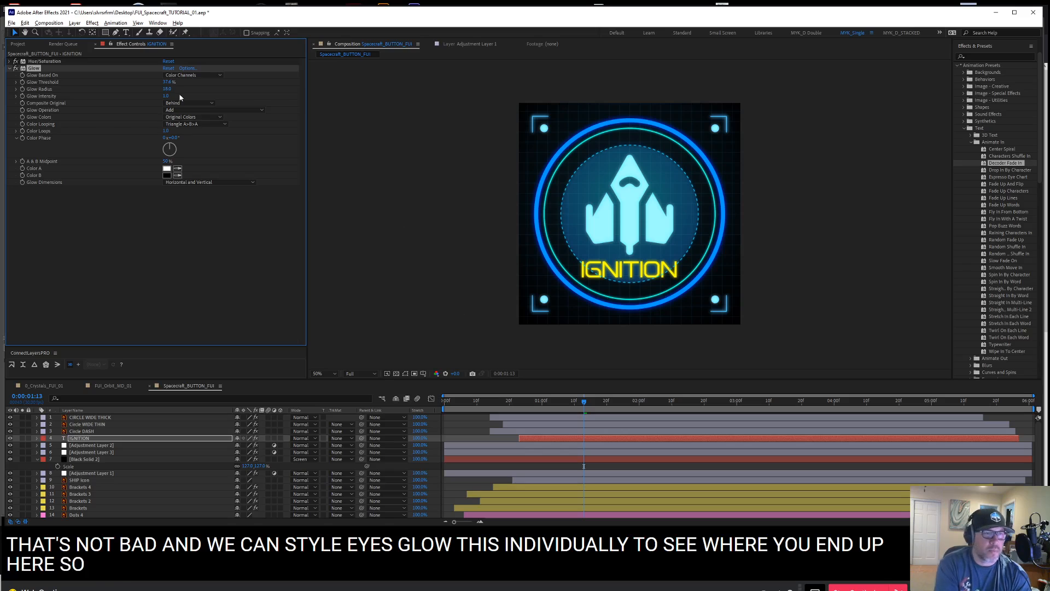
click(165, 89)
drag(168, 88, 172, 89)
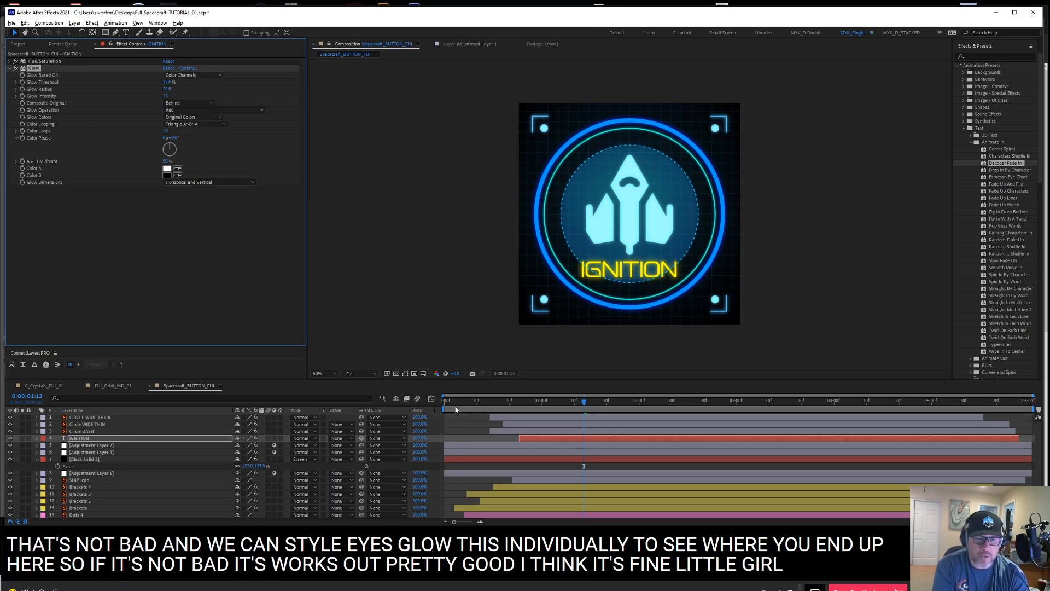
Scrub through the timeline and play the animation from the start to review the glowing yellow text
drag(455, 403, 790, 432)
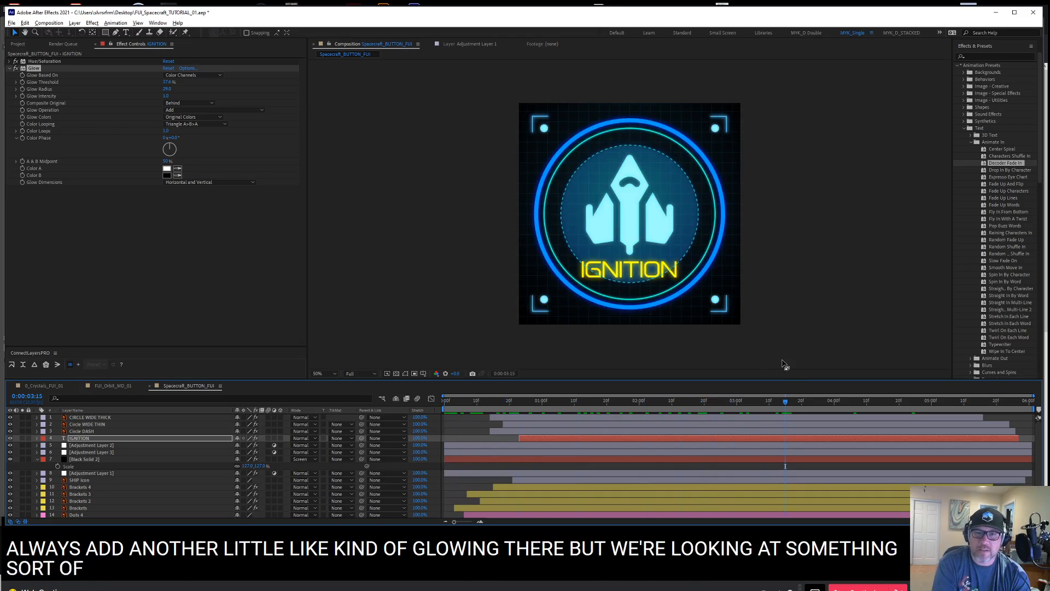
click(441, 407)
key(space)
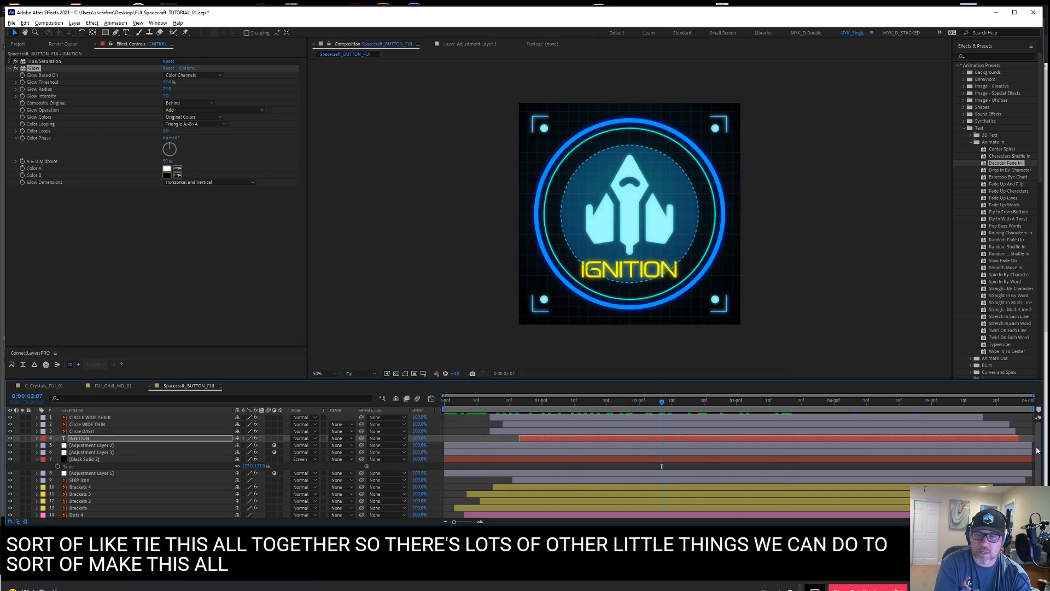
Create a new adjustment layer above CIRCLE WIDE THICK and apply a Glow effect to it
click(37, 460)
click(90, 417)
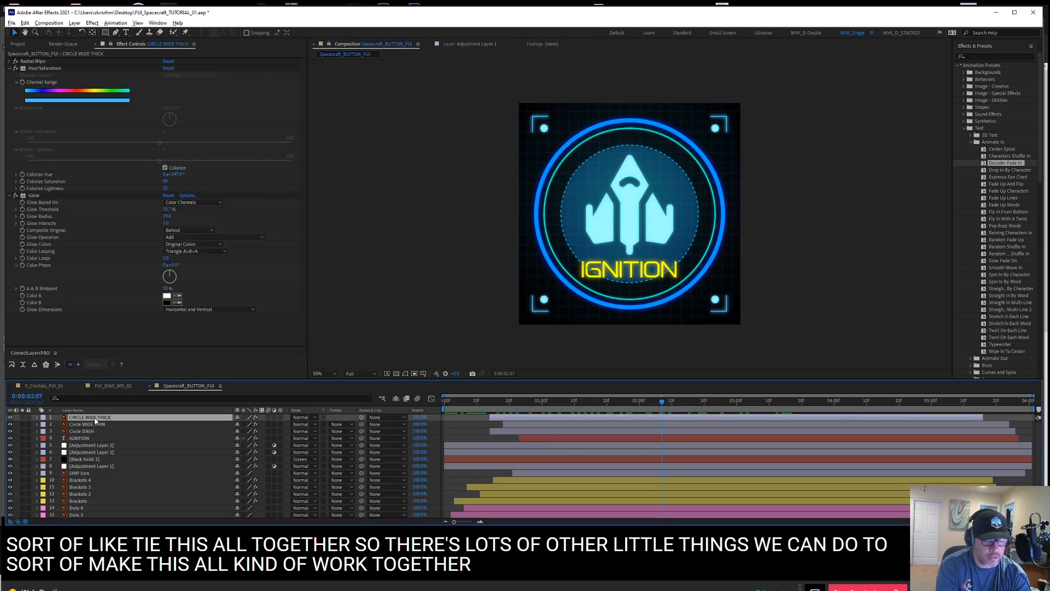
key(ctrl+alt+y)
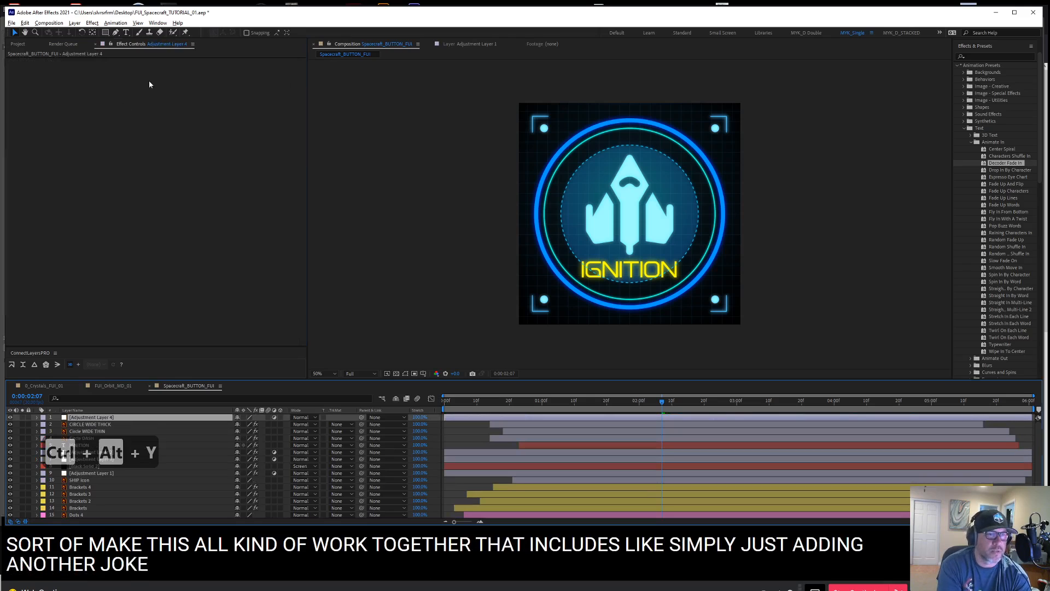
right_click(149, 84)
click(188, 94)
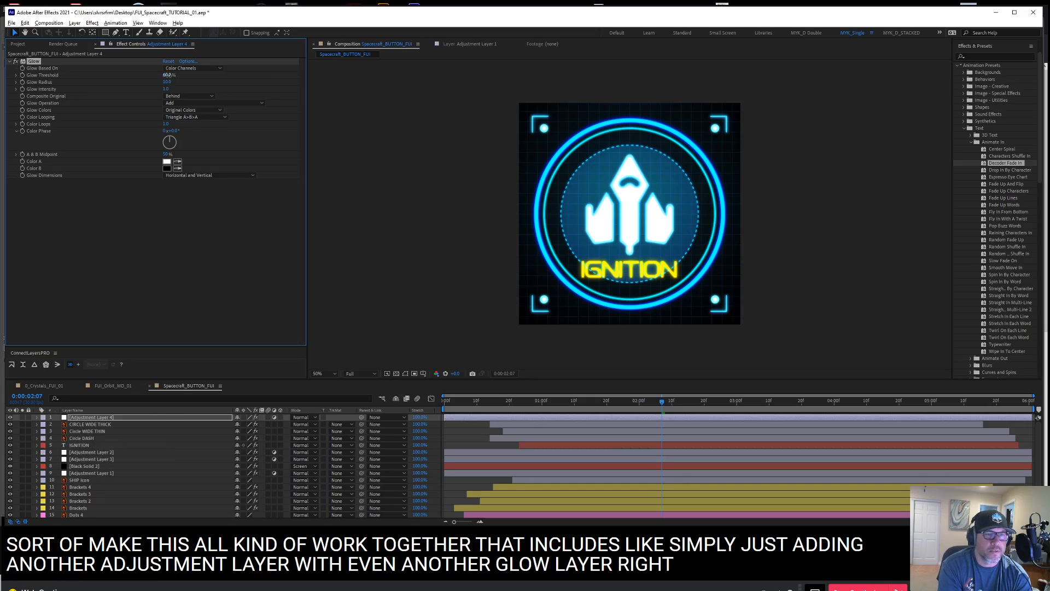
Set Adjustment Layer 4's Glow Threshold to about 51% and its Glow Radius to about 109 for a wide bloom
mouse_move(167, 75)
mouse_down()
mouse_move(150, 71)
mouse_move(198, 76)
mouse_move(173, 77)
mouse_up()
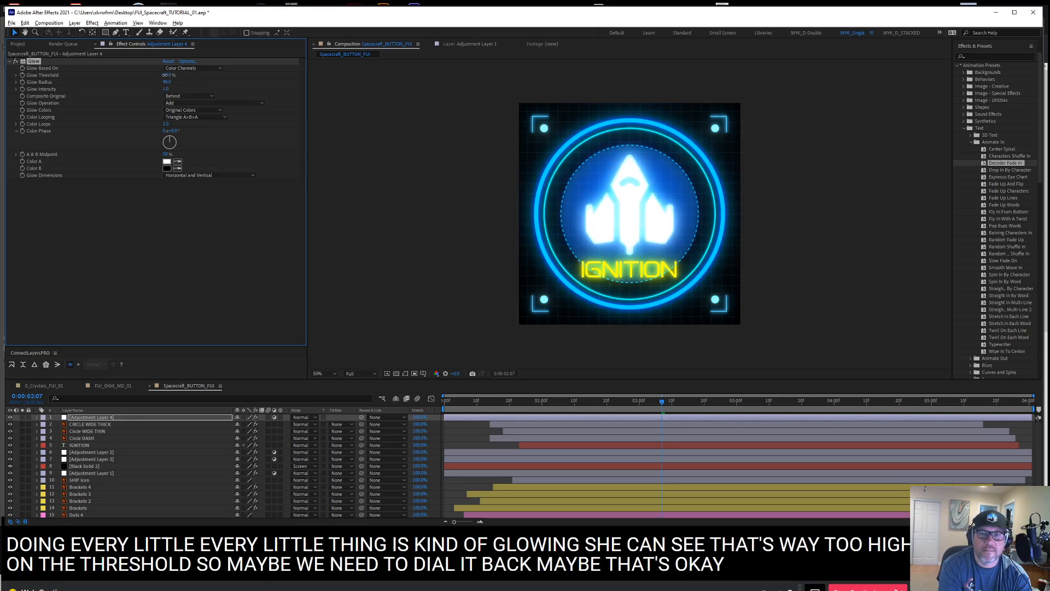
drag(164, 75, 167, 75)
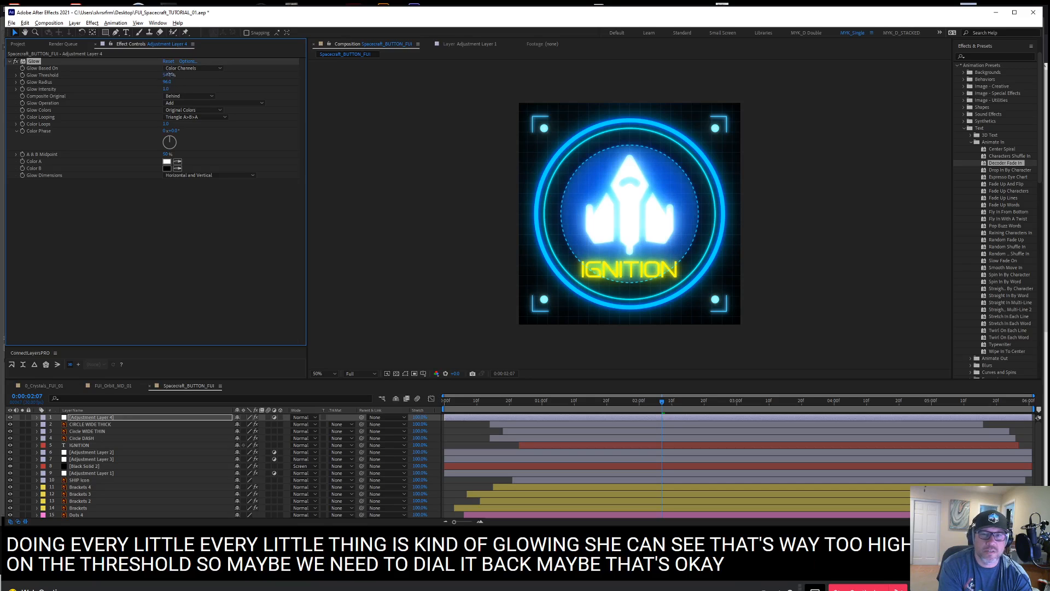
mouse_move(170, 75)
mouse_down()
mouse_move(157, 82)
mouse_move(204, 89)
mouse_move(179, 89)
mouse_up()
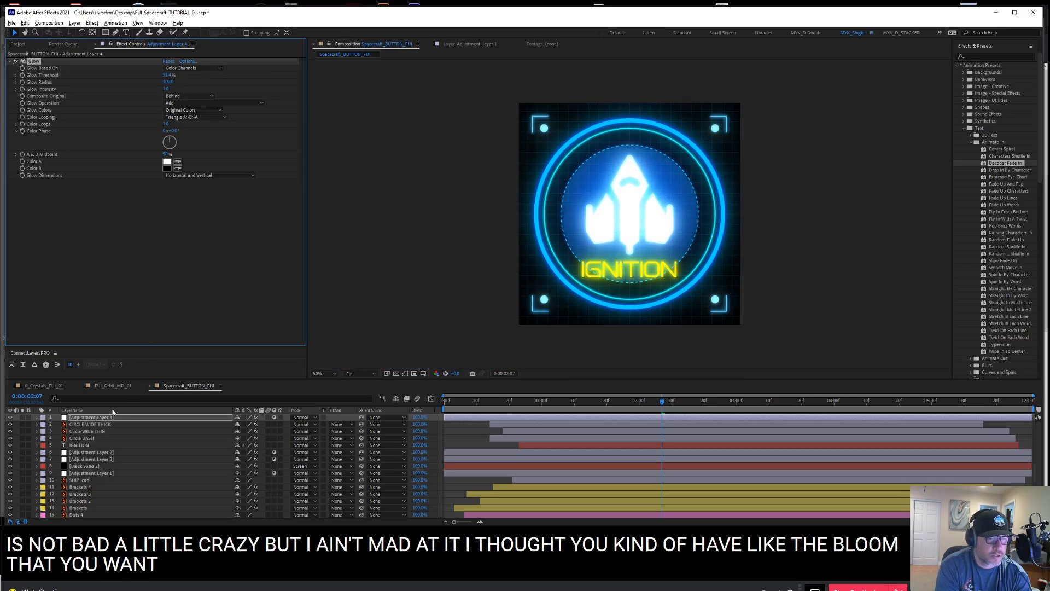
Reduce the opacity of Adjustment Layer 4 to about 73% to soften the bloom
key(t)
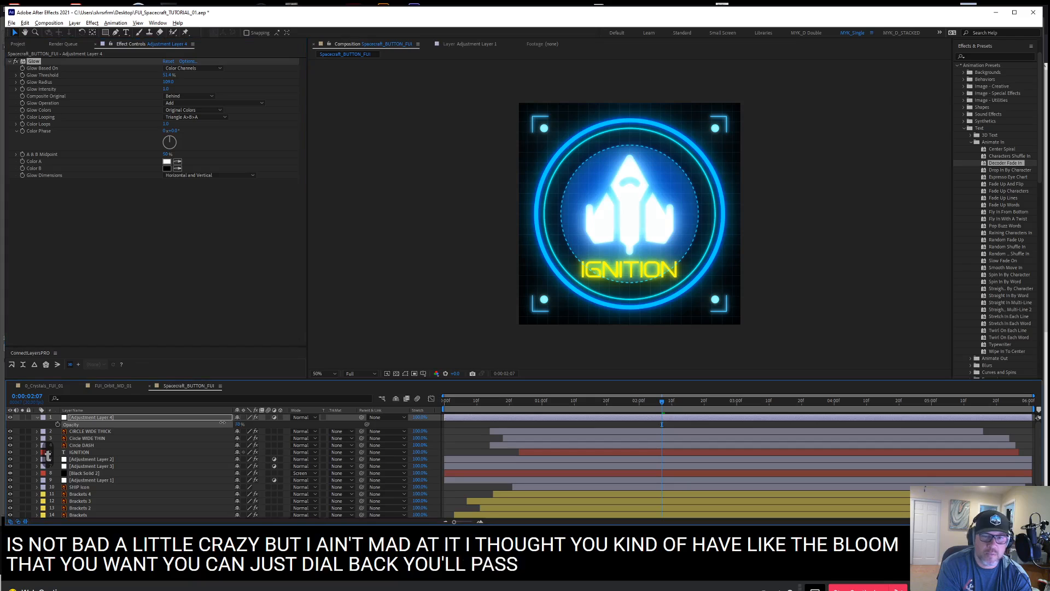
drag(212, 422, 237, 424)
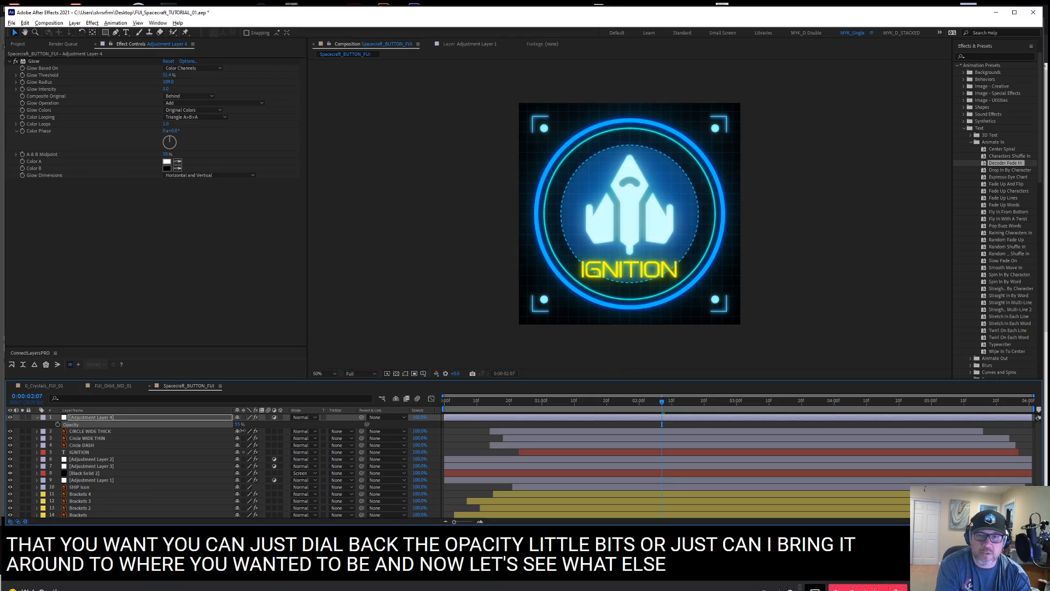
drag(239, 431, 258, 436)
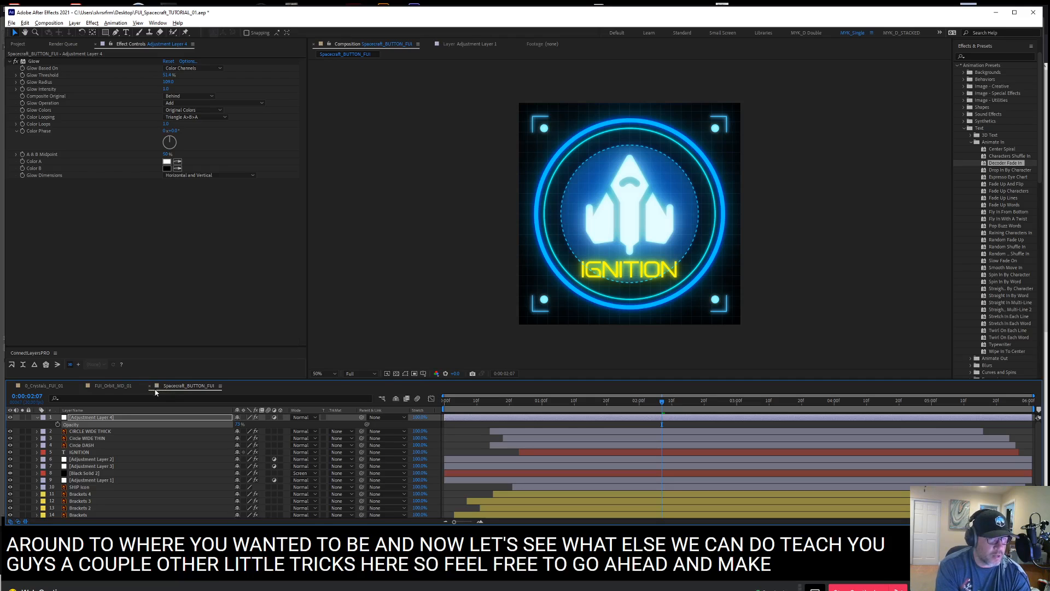
Create a full-size black solid at the top of the layer stack and apply the Venetian Blinds transition effect to it
key(ctrl+y)
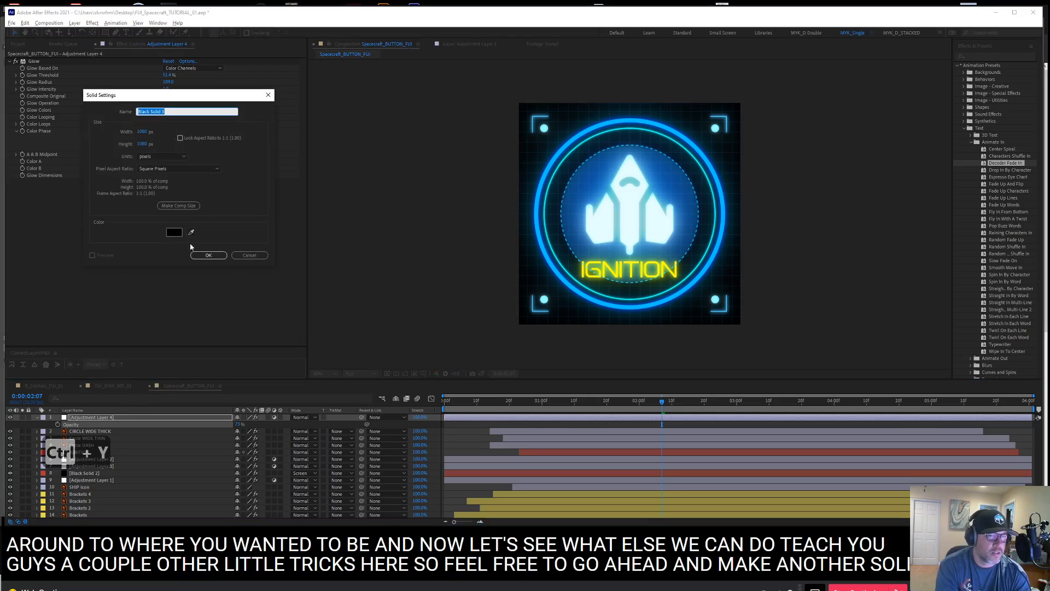
click(208, 254)
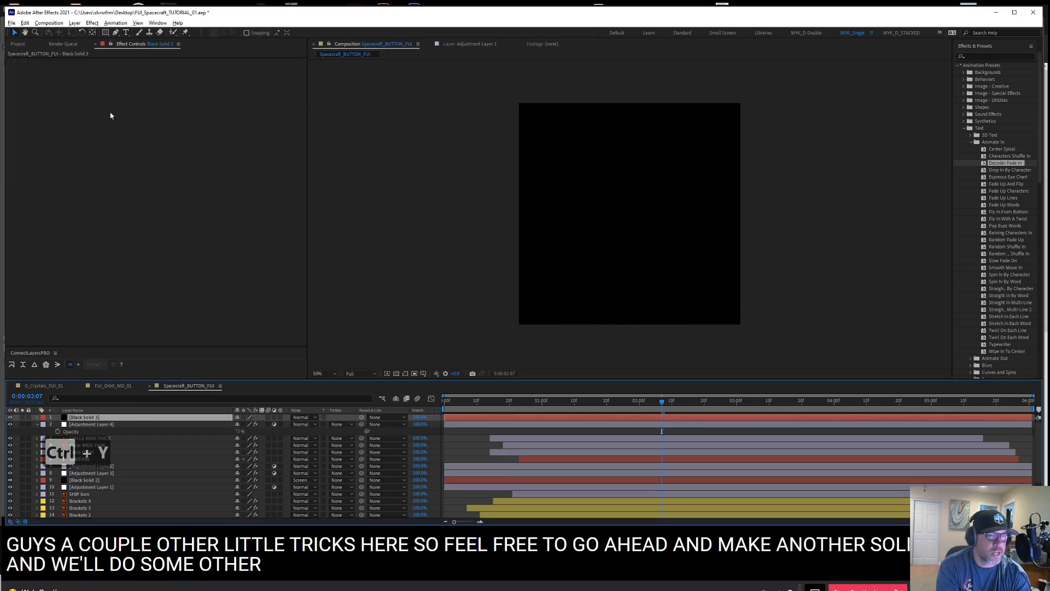
right_click(135, 104)
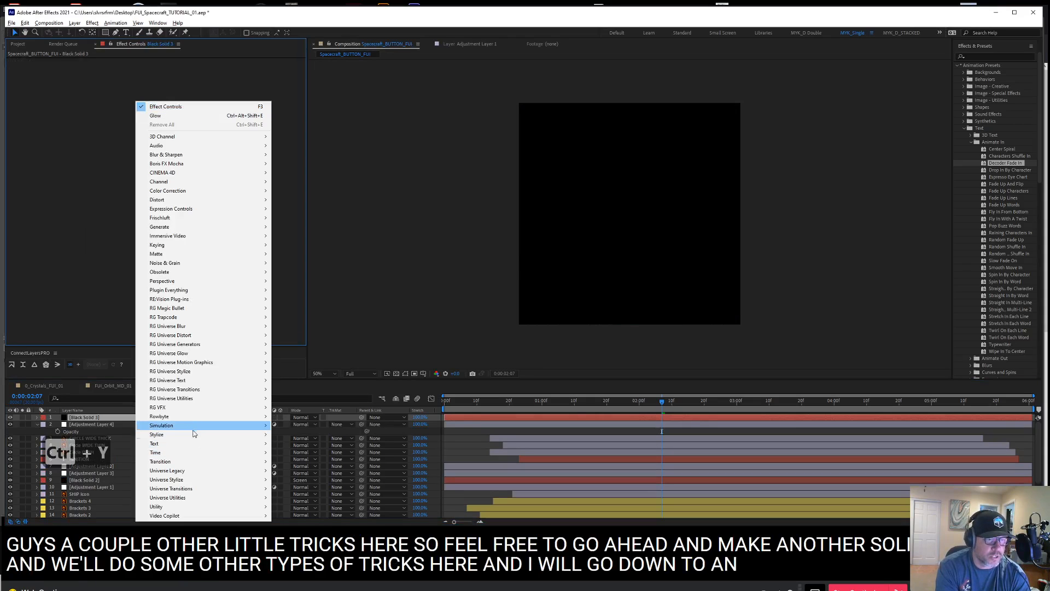
mouse_move(203, 461)
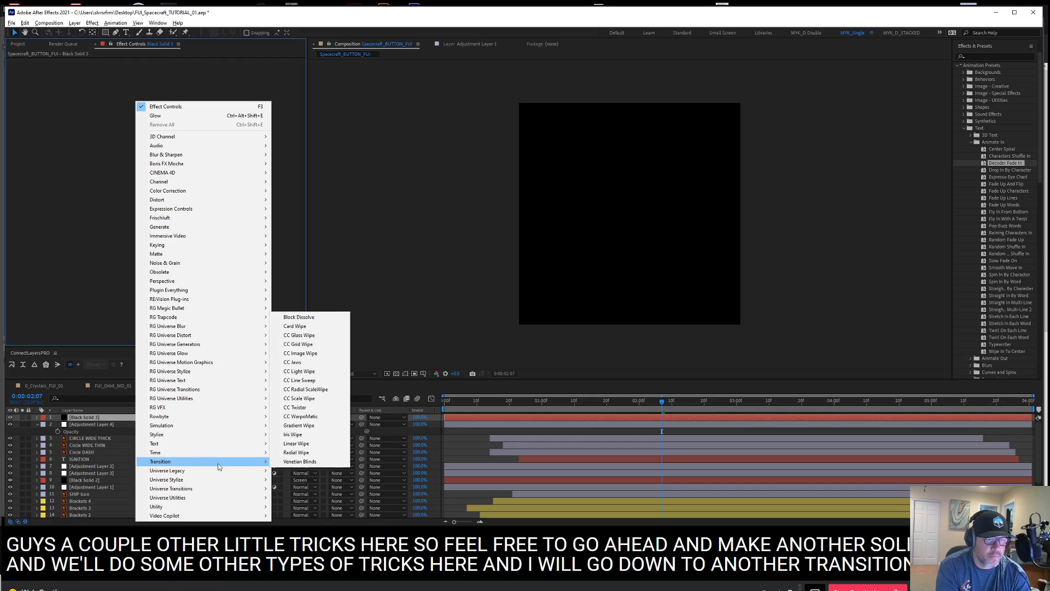
click(315, 463)
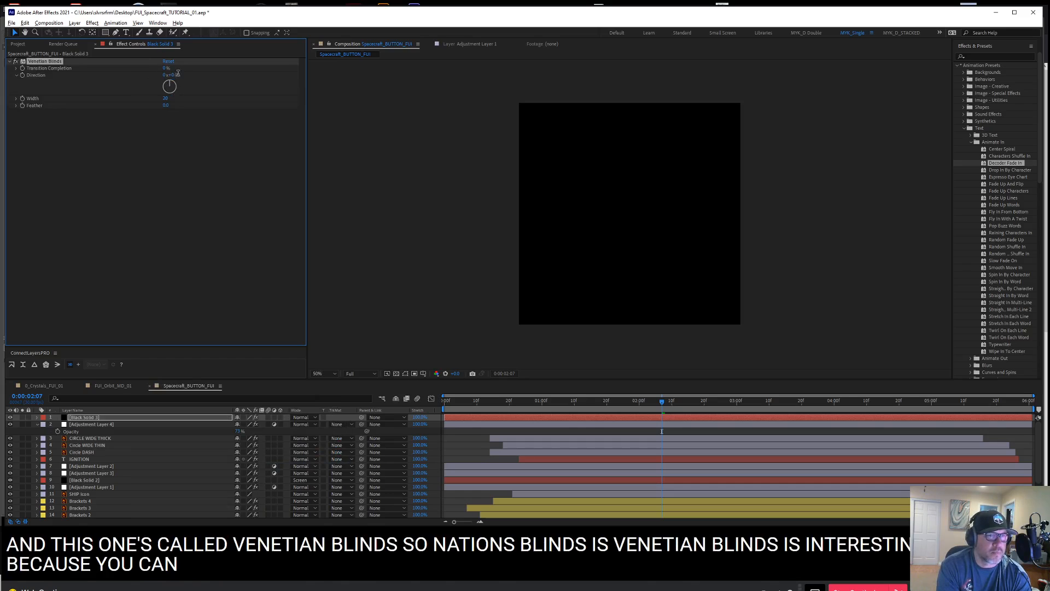
Set Venetian Blinds on the new solid to a direction of 90°, about 38% transition completion and a width of 5
text(90)
key(Return)
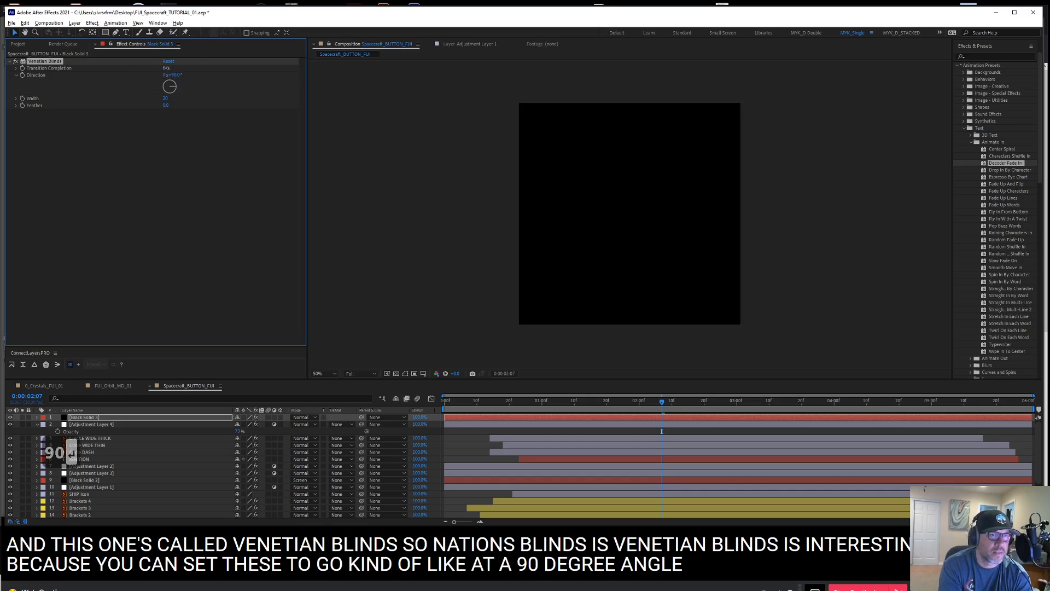
drag(166, 68, 178, 68)
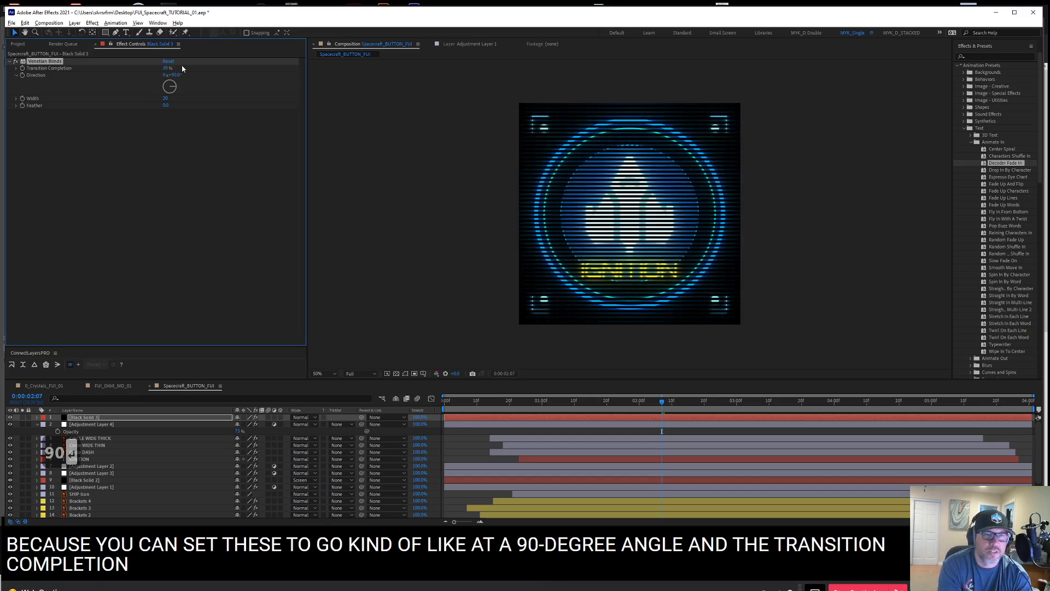
click(166, 99)
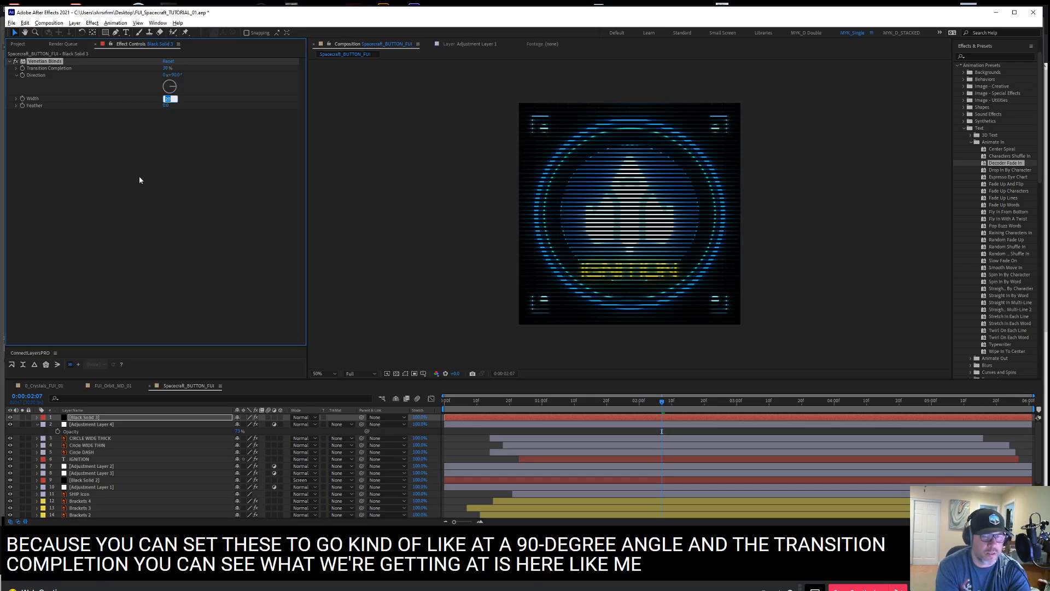
text(5)
key(Return)
Raise the Transition Completion to lighten the interlace lines and move Black Solid 3 beneath Adjustment Layer 4
key(ctrl+equal)
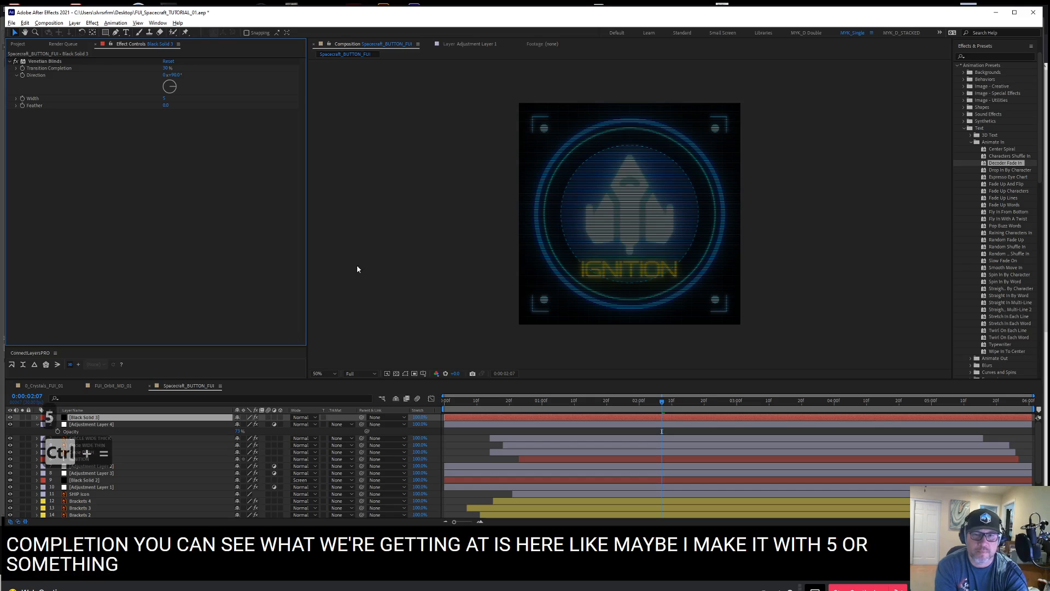
click(806, 271)
key(ctrl+equal)
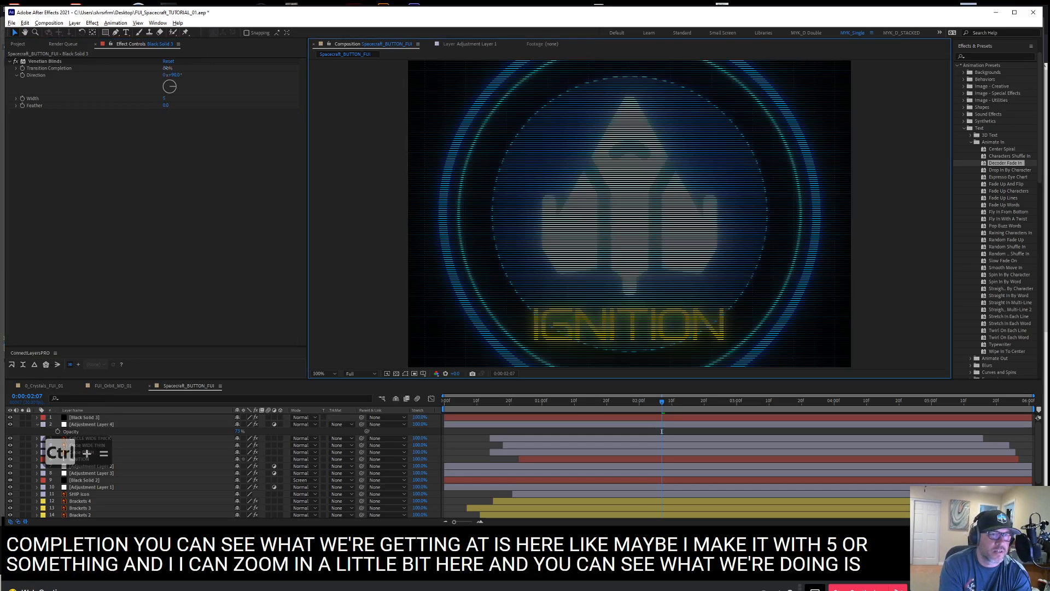
drag(164, 68, 196, 74)
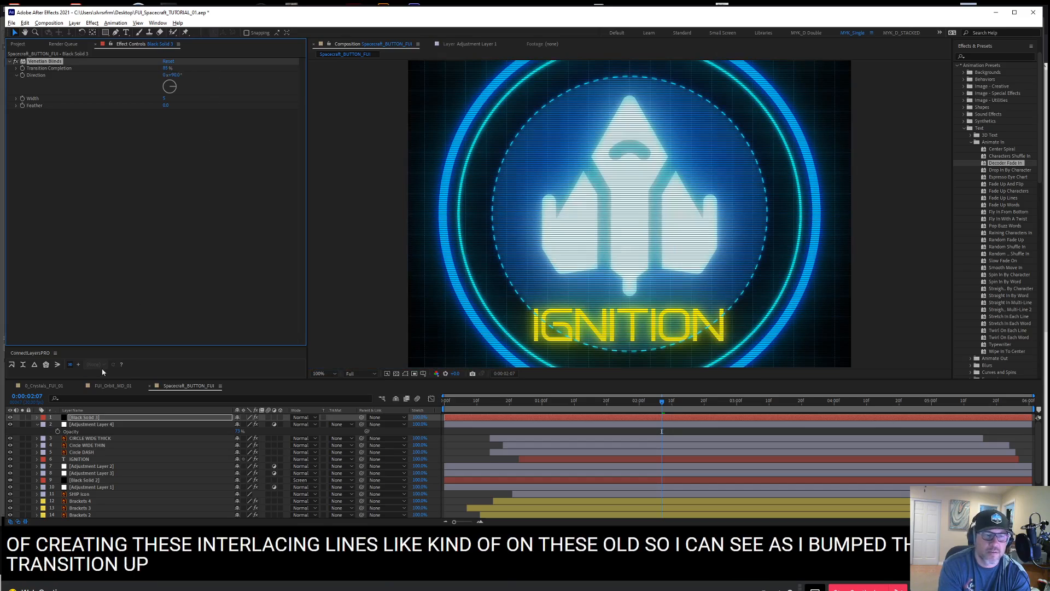
drag(81, 415, 83, 428)
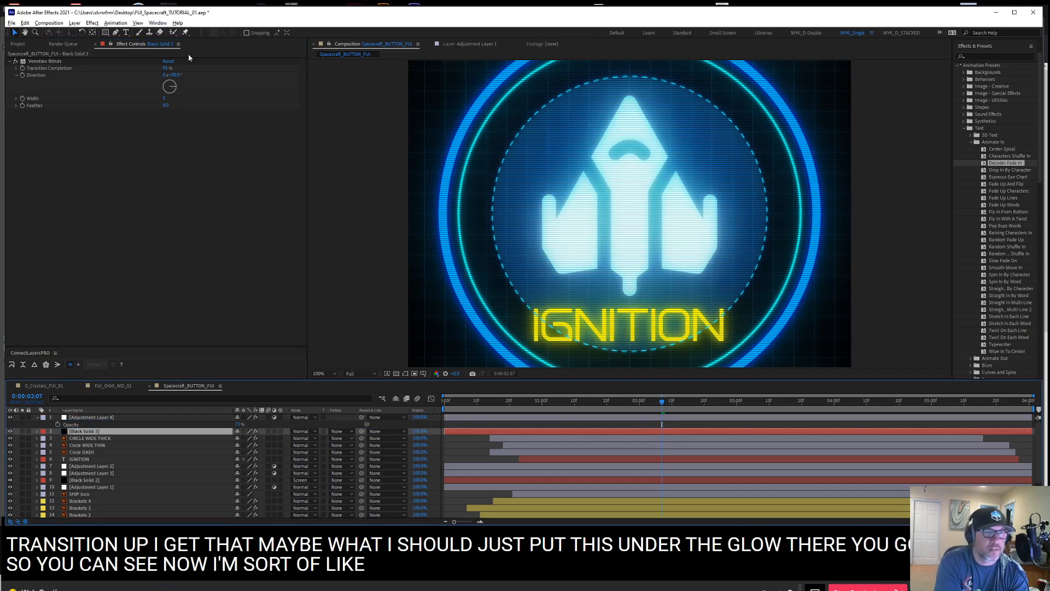
Try lighter and darker interlace lines on Black Solid 3, settling on a Transition Completion of 85%
mouse_move(166, 68)
mouse_down()
mouse_move(146, 70)
mouse_move(176, 75)
mouse_up()
drag(176, 75, 169, 75)
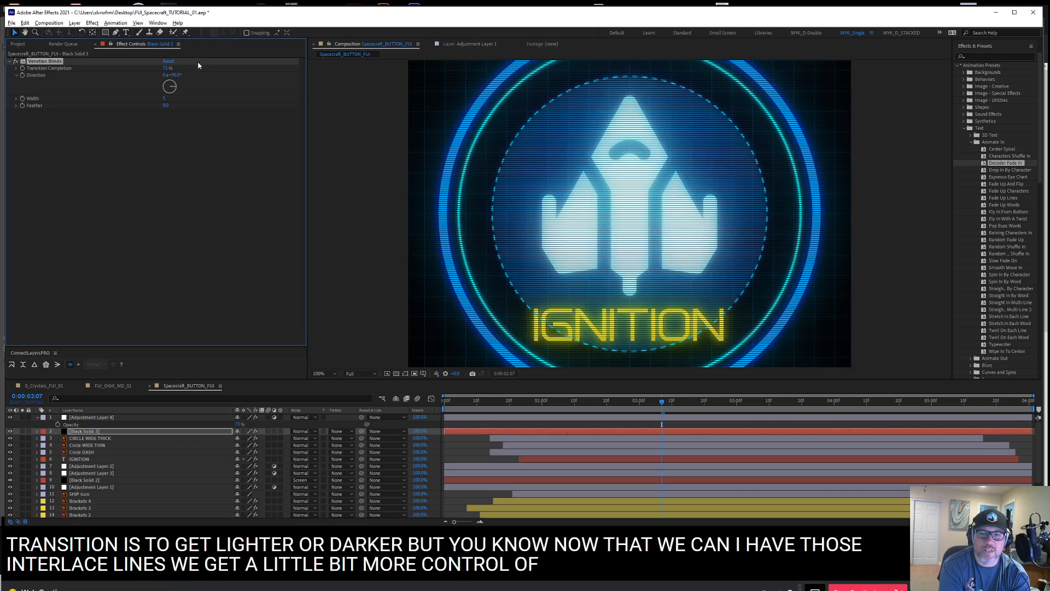
click(165, 70)
text(85)
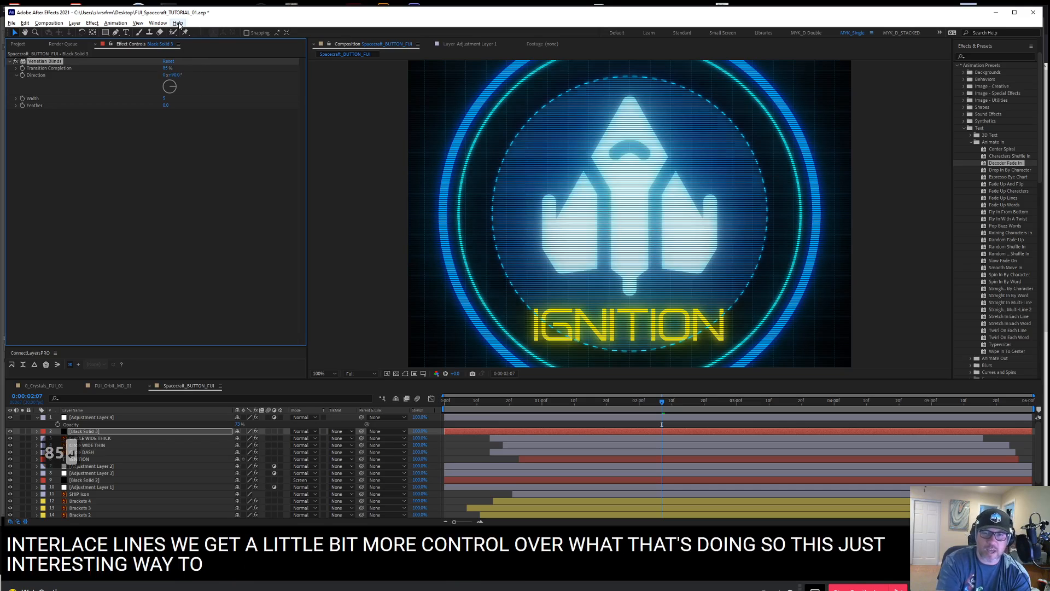
Preview the button animation from the start of the timeline with the 85% interlace lines and save the project
key(Return)
key(ctrl+minus)
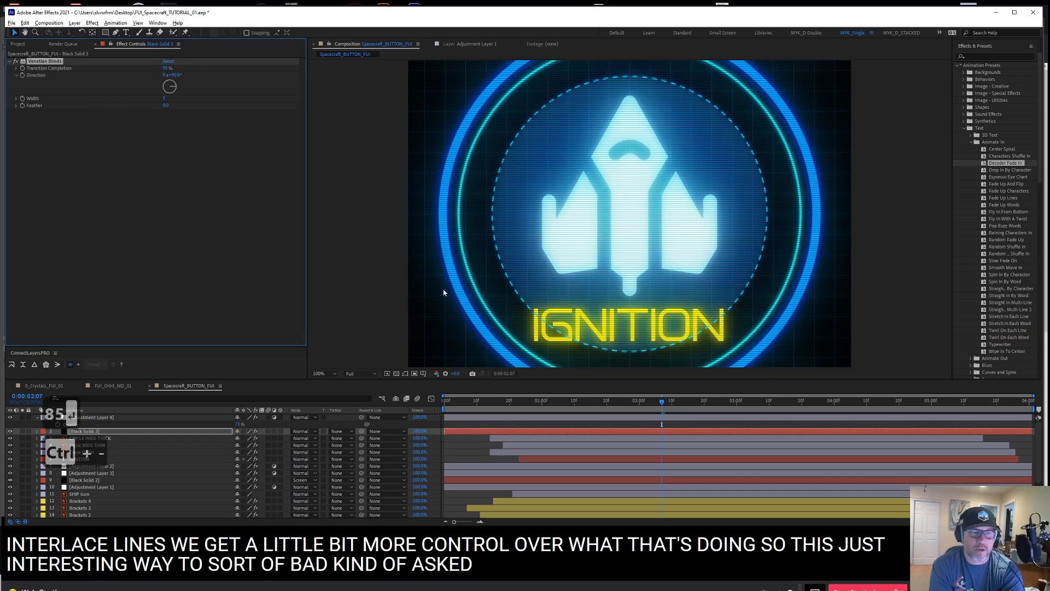
click(469, 452)
key(ctrl+minus)
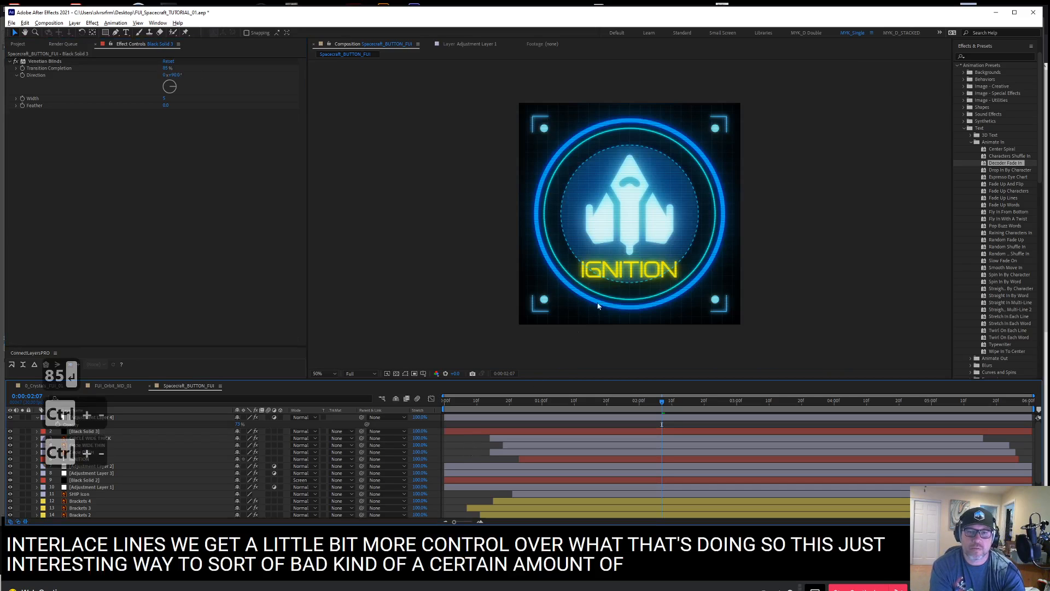
key(space)
drag(660, 187, 602, 176)
drag(465, 402, 436, 403)
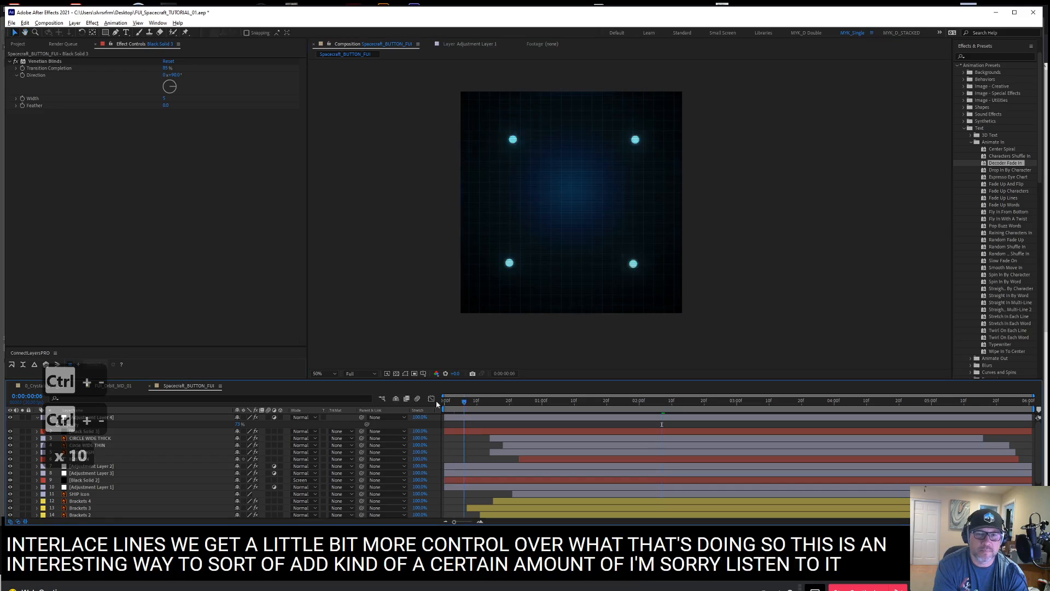
key(KP_0)
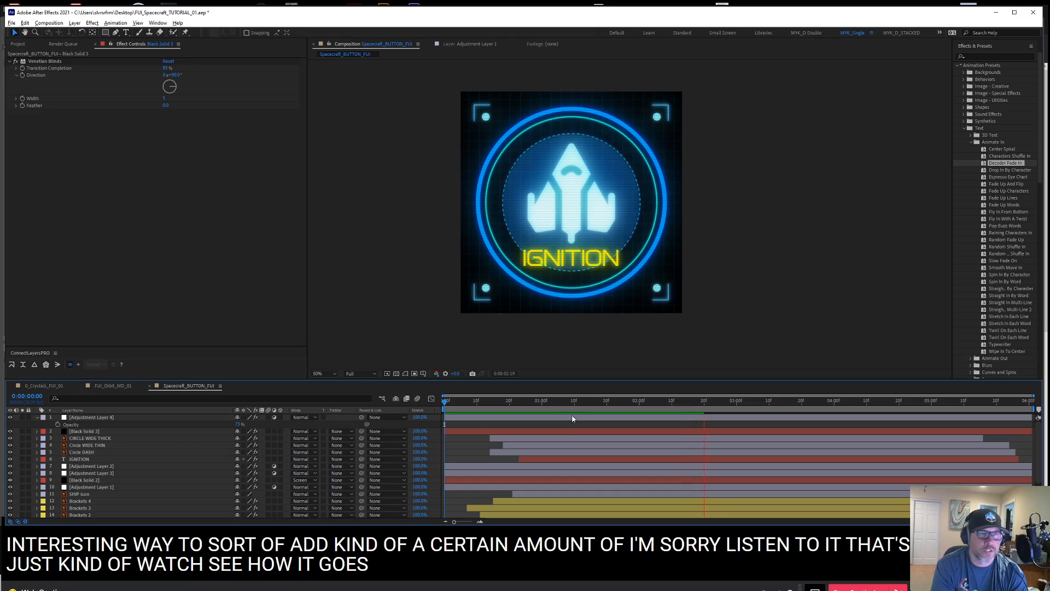
key(ctrl+s)
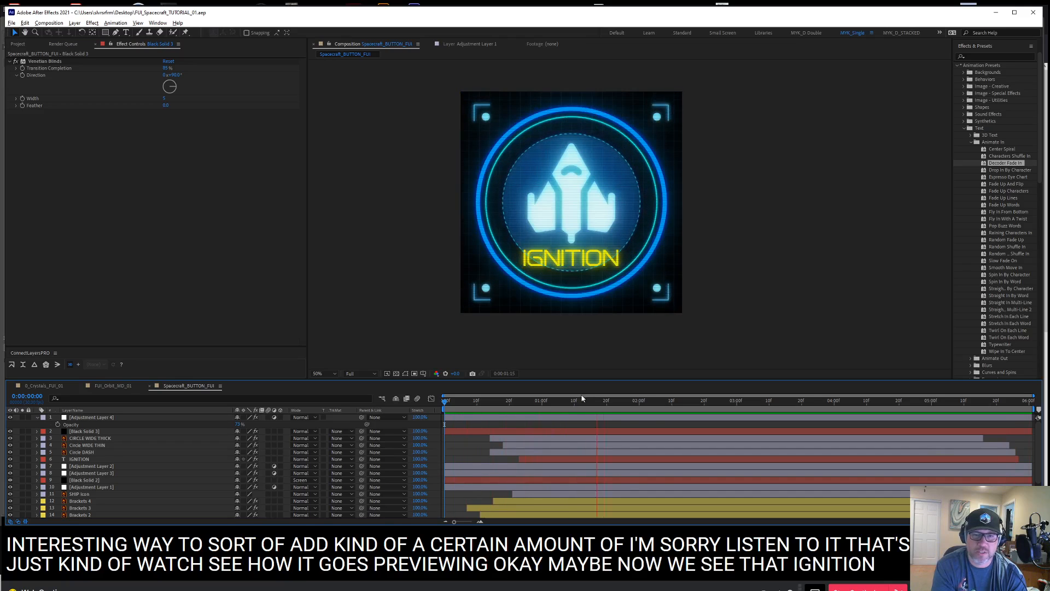
Keyframe the IGNITION layer's Opacity at 100% at 0:00:01:04 and at 0% one frame after it
mouse_move(630, 406)
mouse_down()
mouse_move(602, 411)
mouse_move(642, 408)
mouse_up()
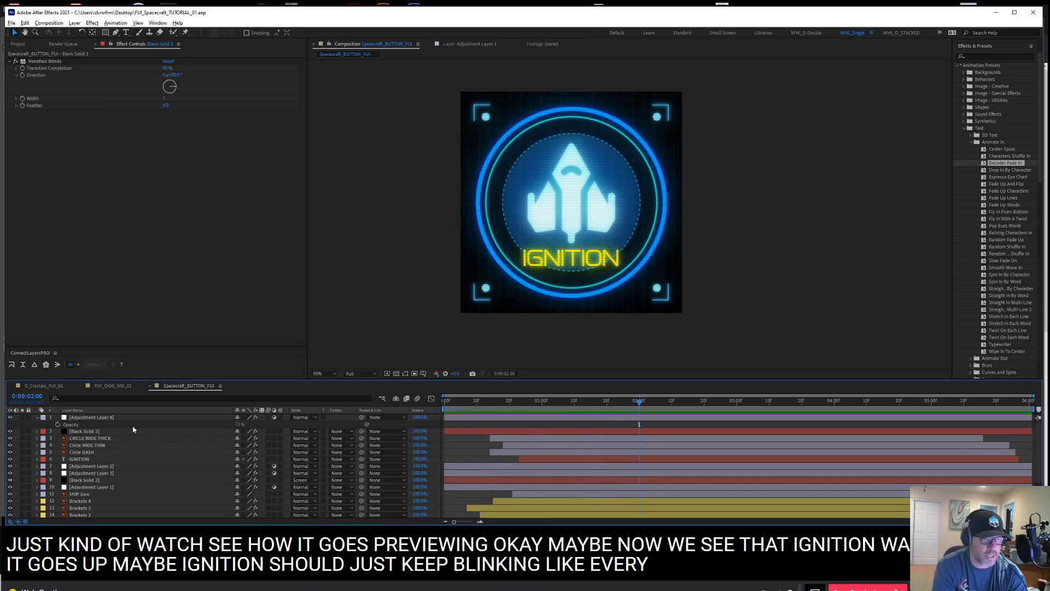
click(90, 460)
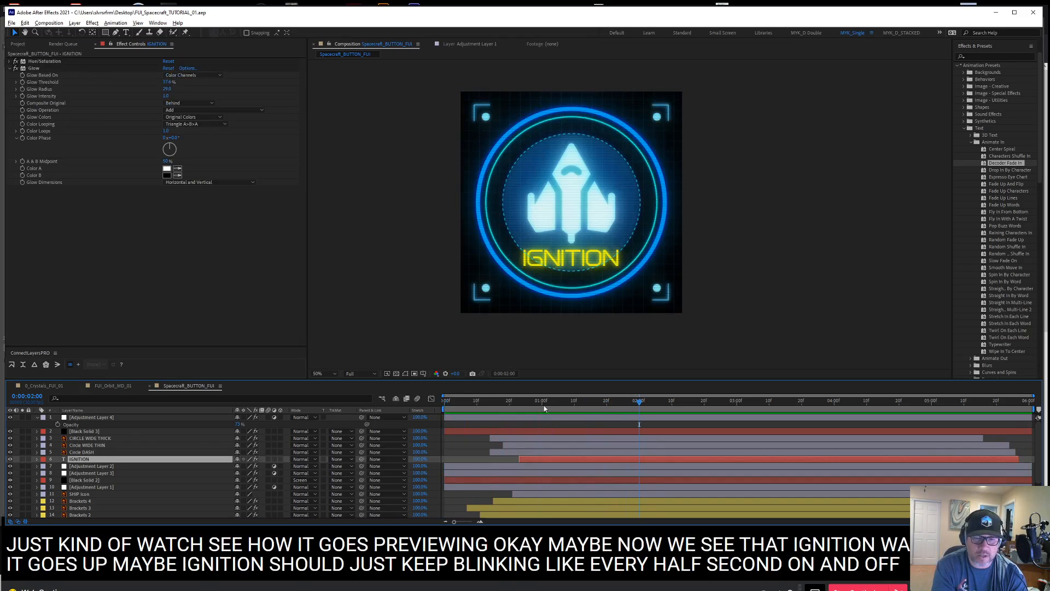
mouse_move(545, 408)
mouse_down()
mouse_move(567, 415)
mouse_move(556, 417)
mouse_up()
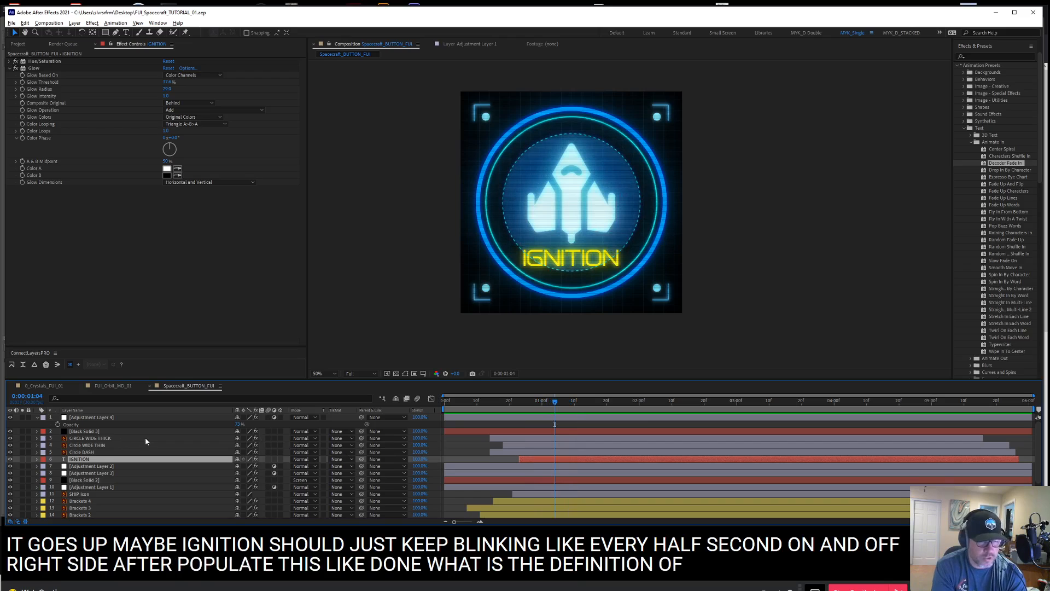
key(t)
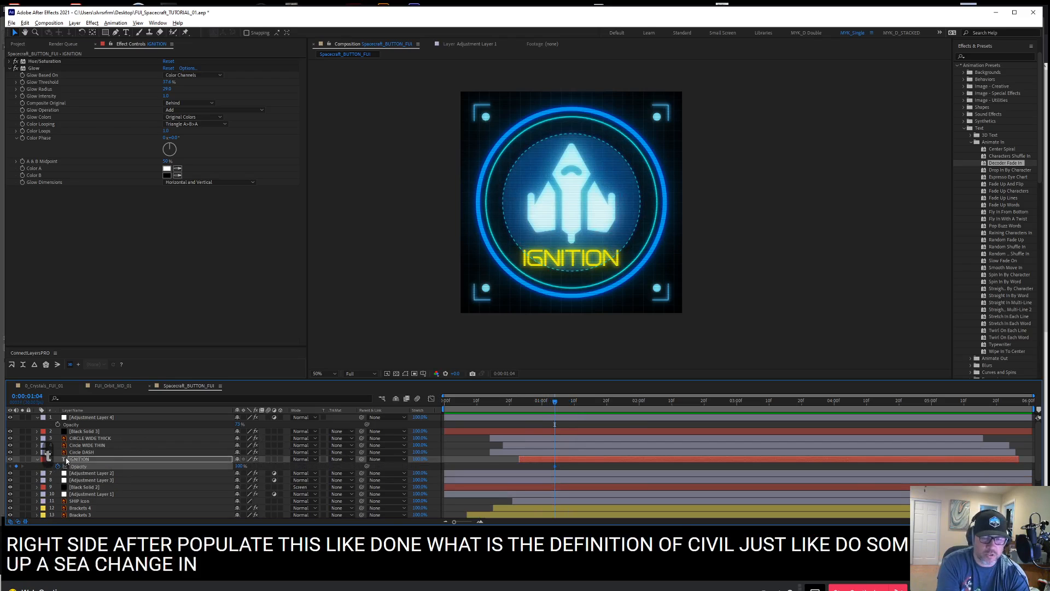
key(ctrl+Right)
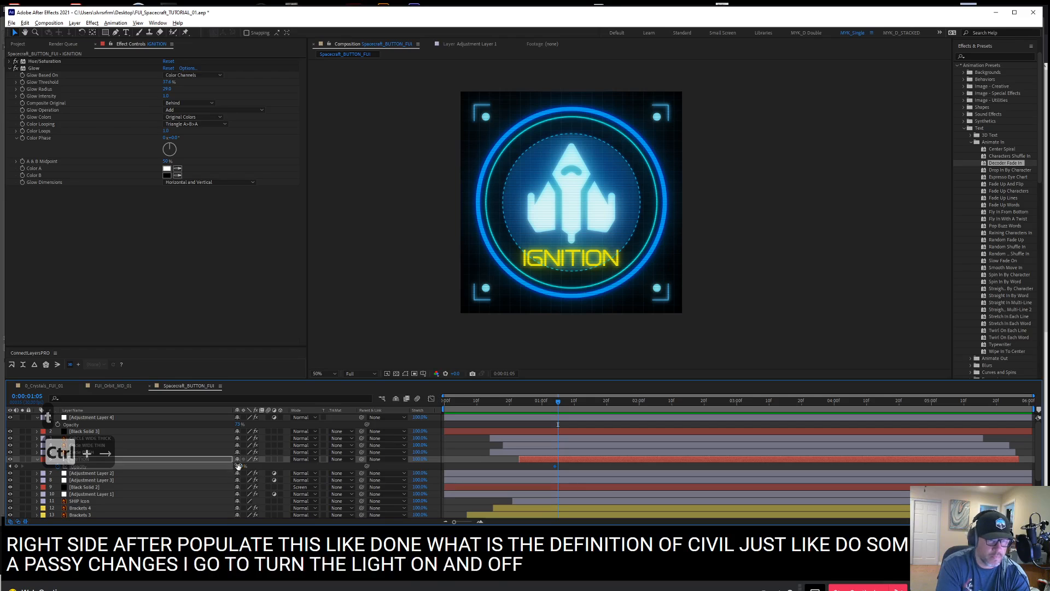
drag(238, 466, 143, 449)
click(570, 464)
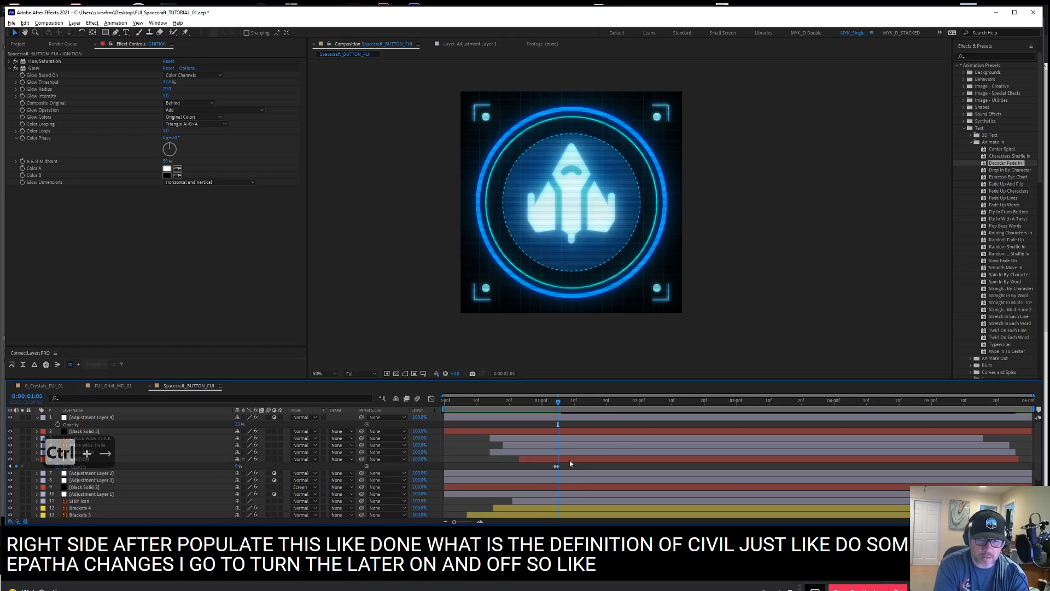
Copy IGNITION's 0% Opacity keyframe to 0:00:01:19 and its 100% keyframe to 0:00:01:20
drag(584, 403, 604, 404)
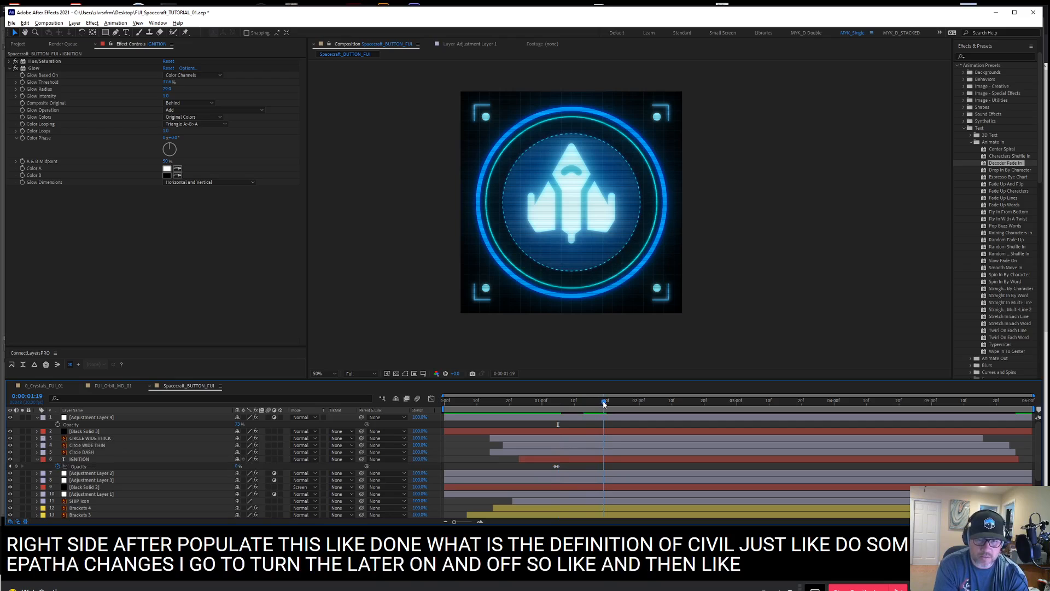
click(557, 467)
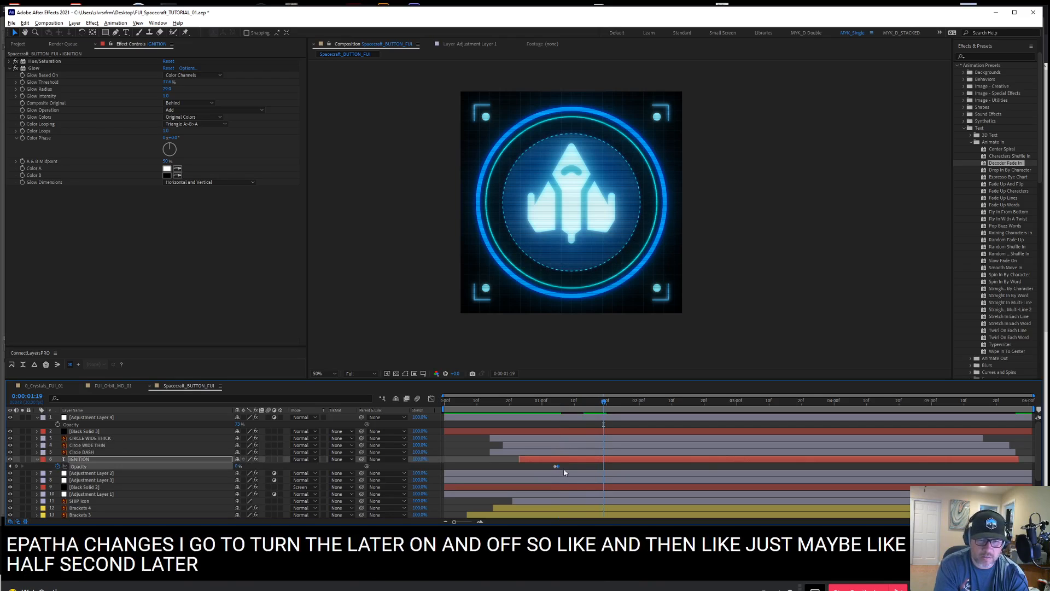
key(ctrl+c)
key(ctrl+v)
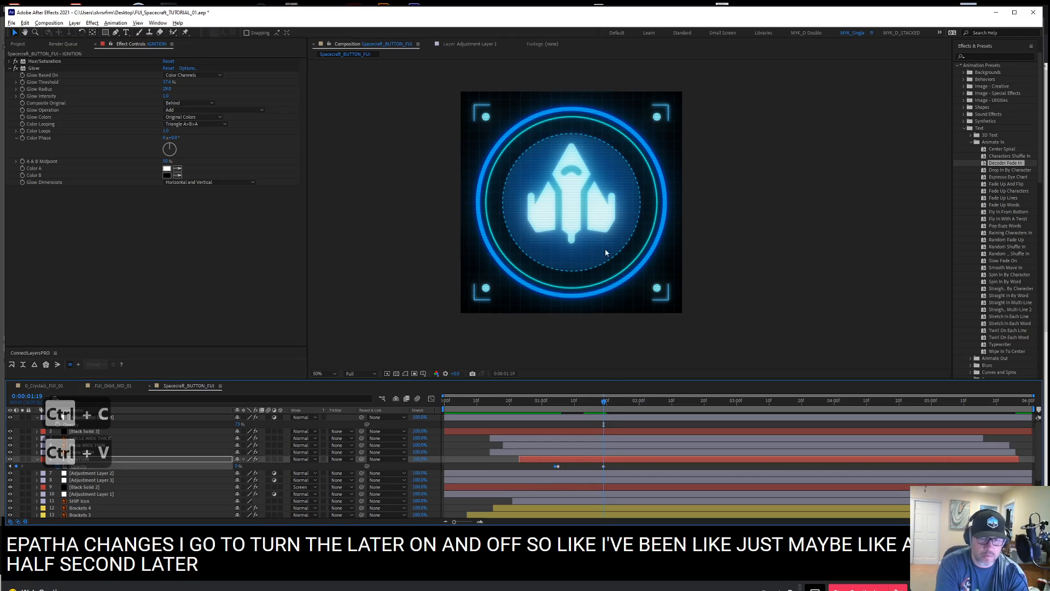
key(ctrl+c)
key(ctrl+Right)
key(ctrl+v)
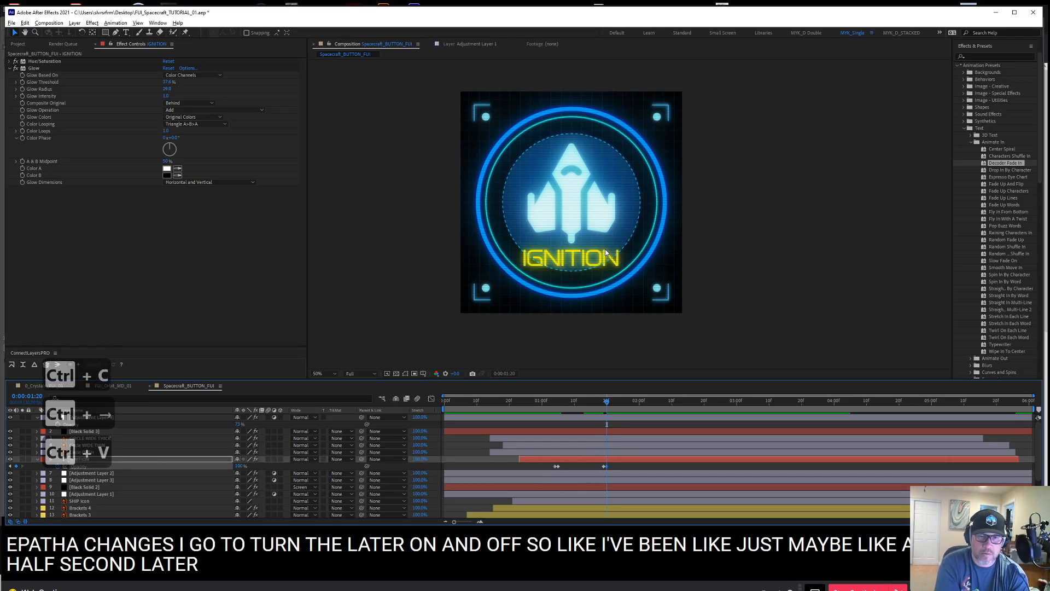
Copy IGNITION's four Opacity keyframes and paste them at 0:00:02:04, 0:00:03:05, 0:00:04:05 and 0:00:05:05 to repeat the blinking
drag(535, 402, 639, 409)
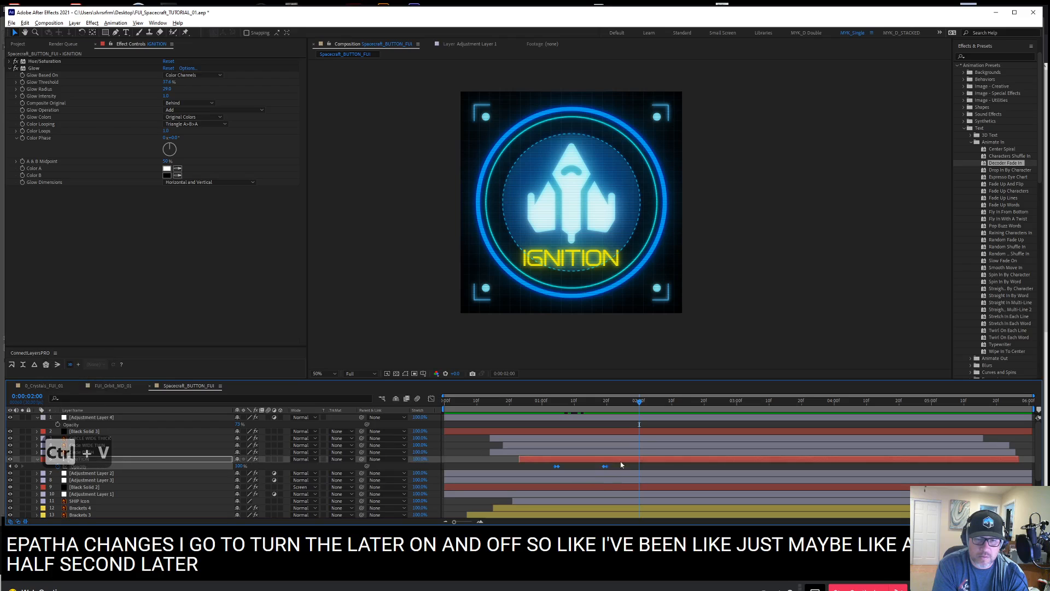
key(ctrl+c)
drag(639, 409, 654, 407)
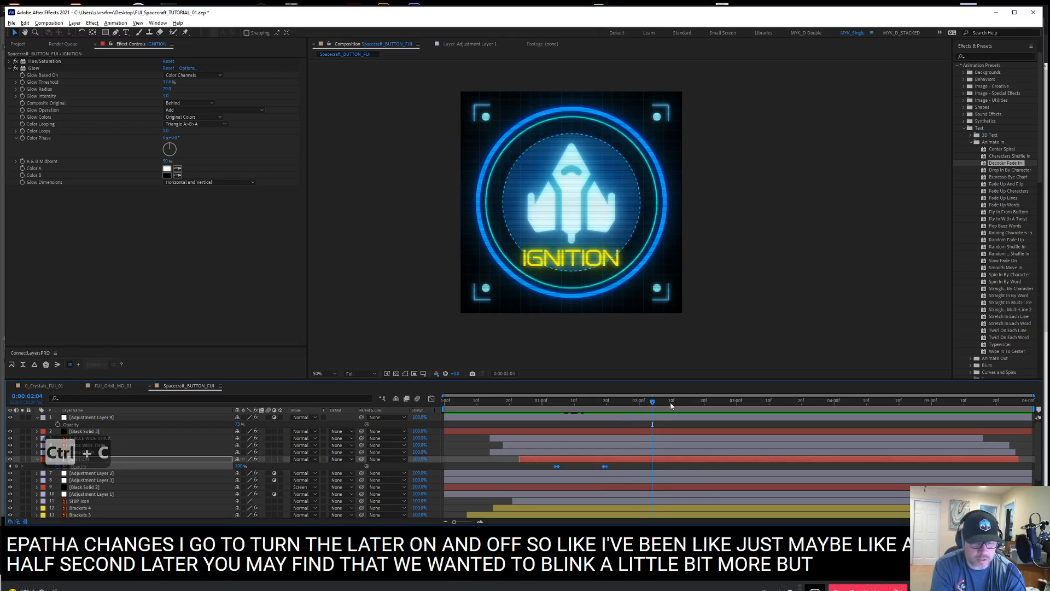
key(ctrl+v)
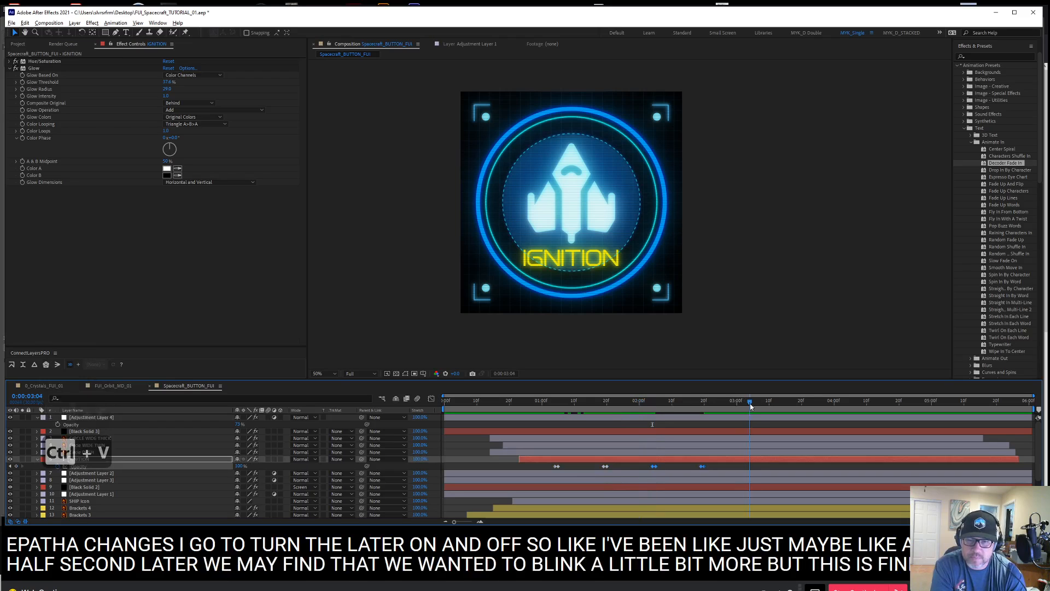
click(752, 403)
key(ctrl+v)
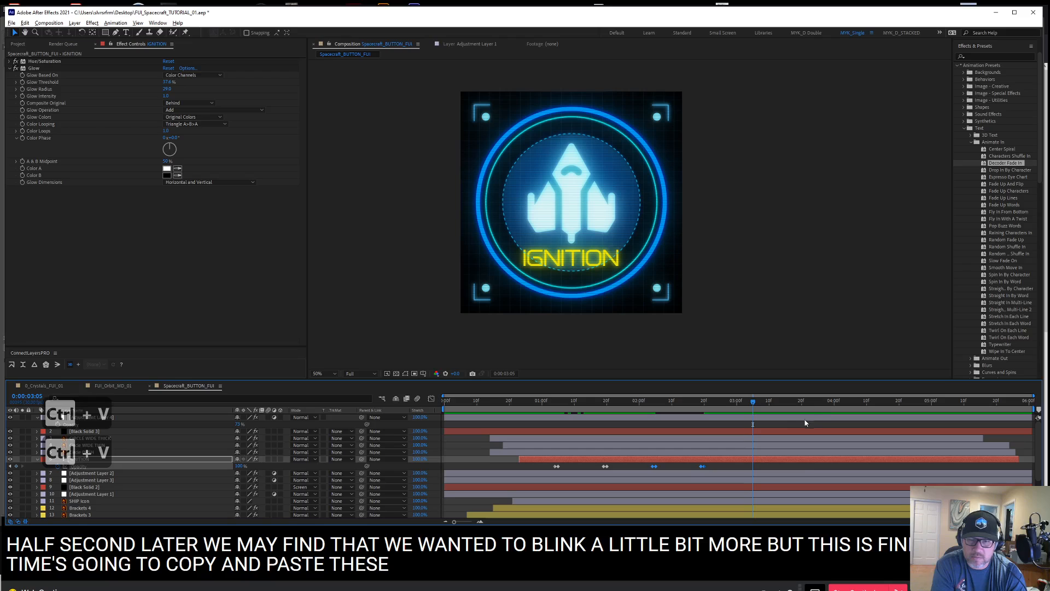
click(850, 403)
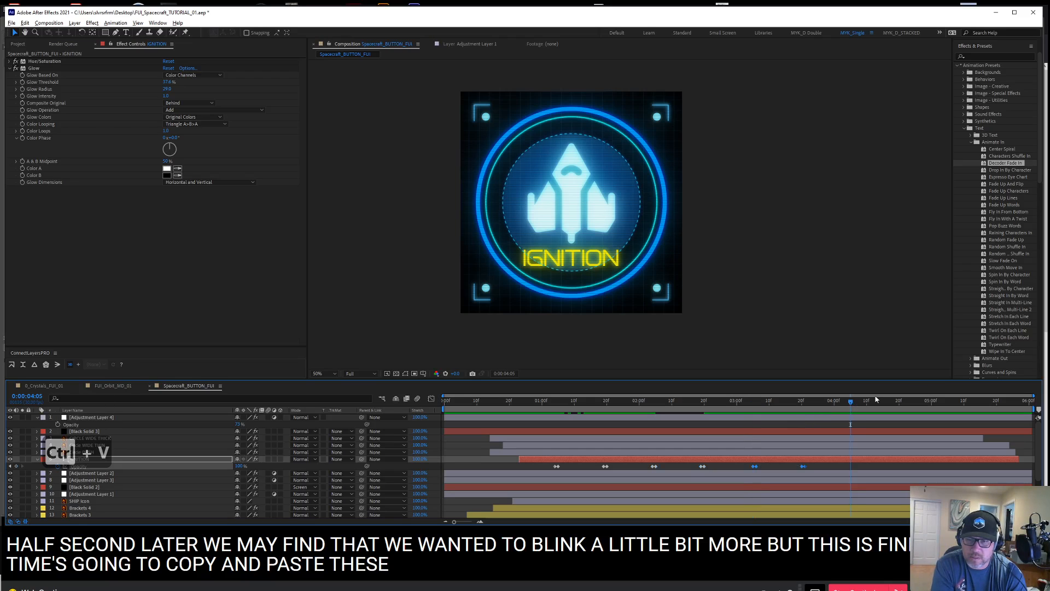
key(ctrl+v)
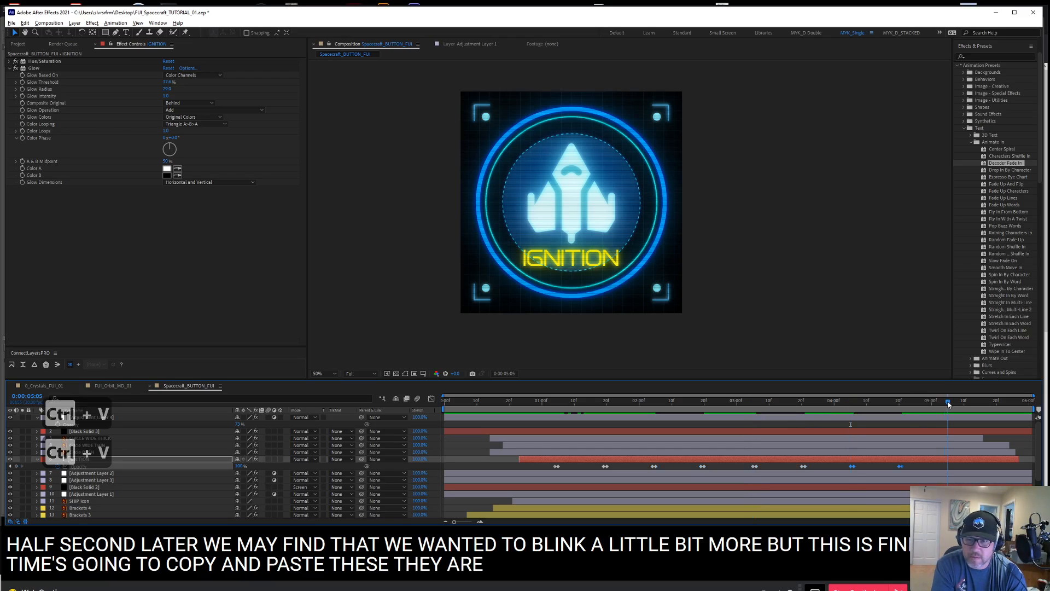
key(ctrl+v)
Preview the blinking IGNITION text and examine the spacecraft's interlace lines up close at 0:00:01:18
key(0)
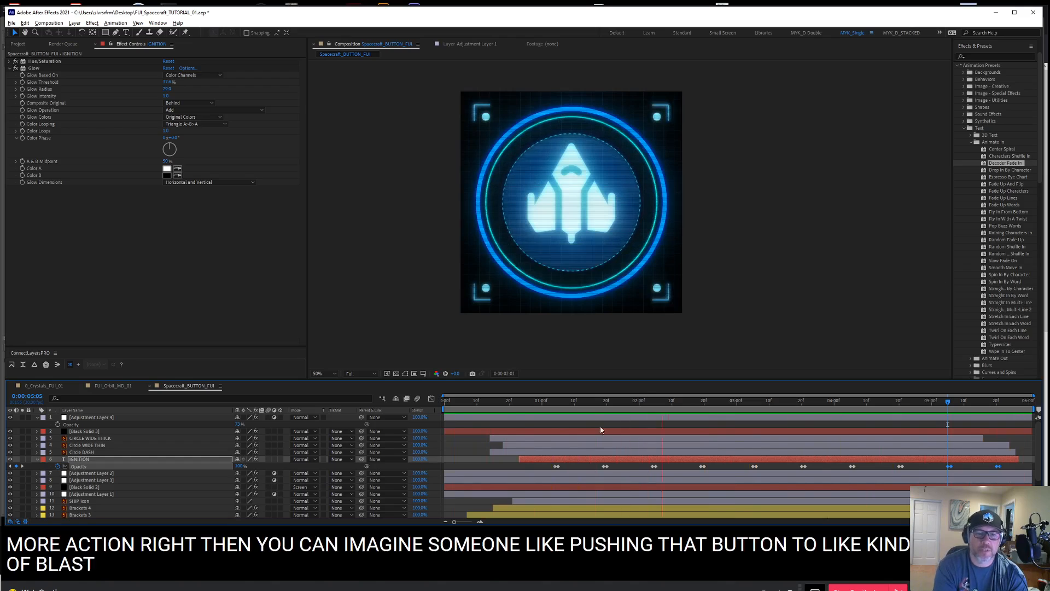
drag(471, 403, 600, 403)
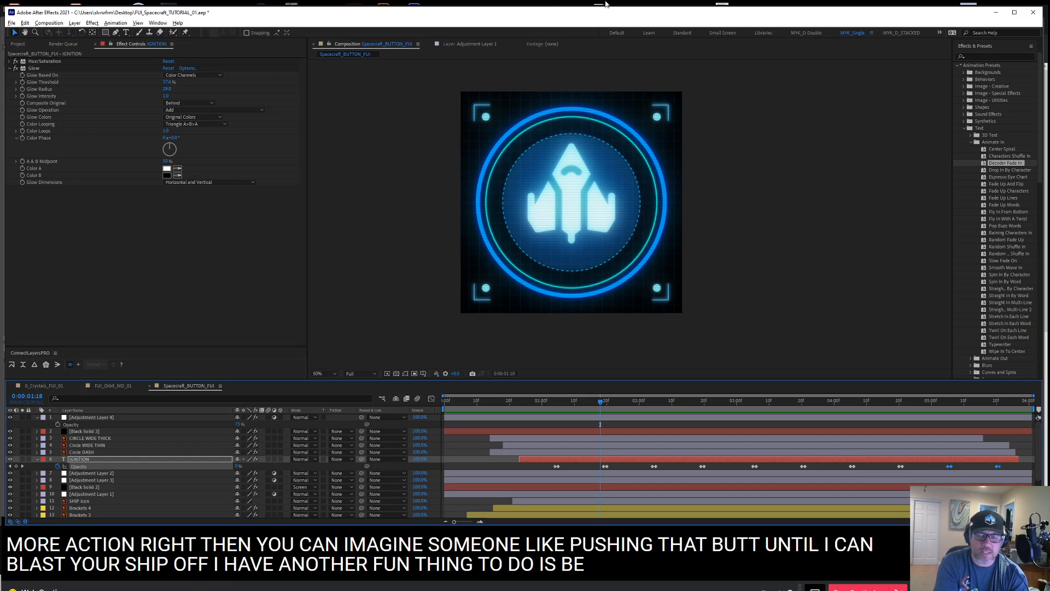
key(ctrl+equal)
key(ctrl+equal)
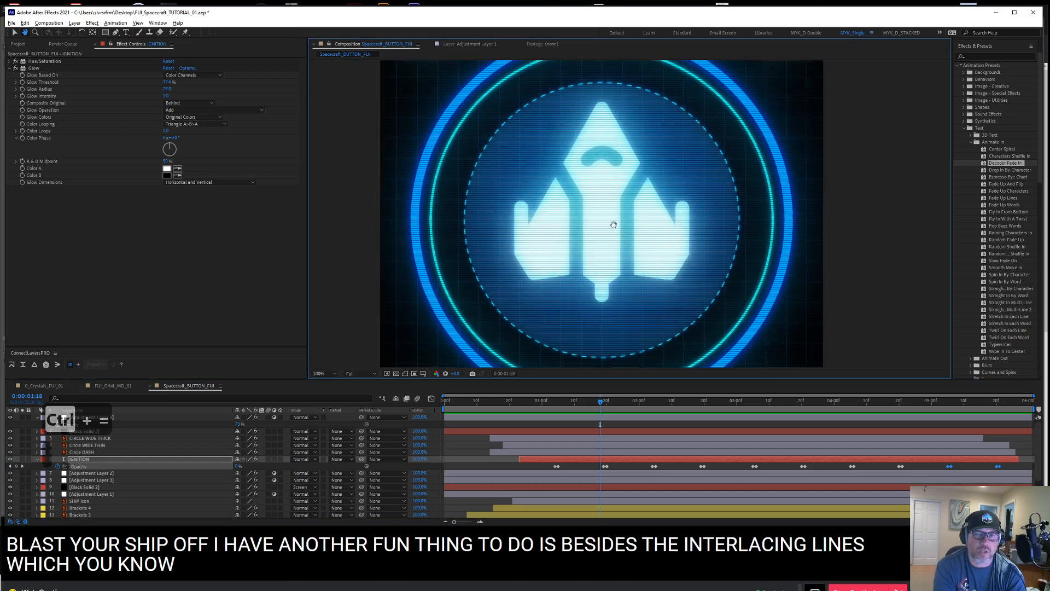
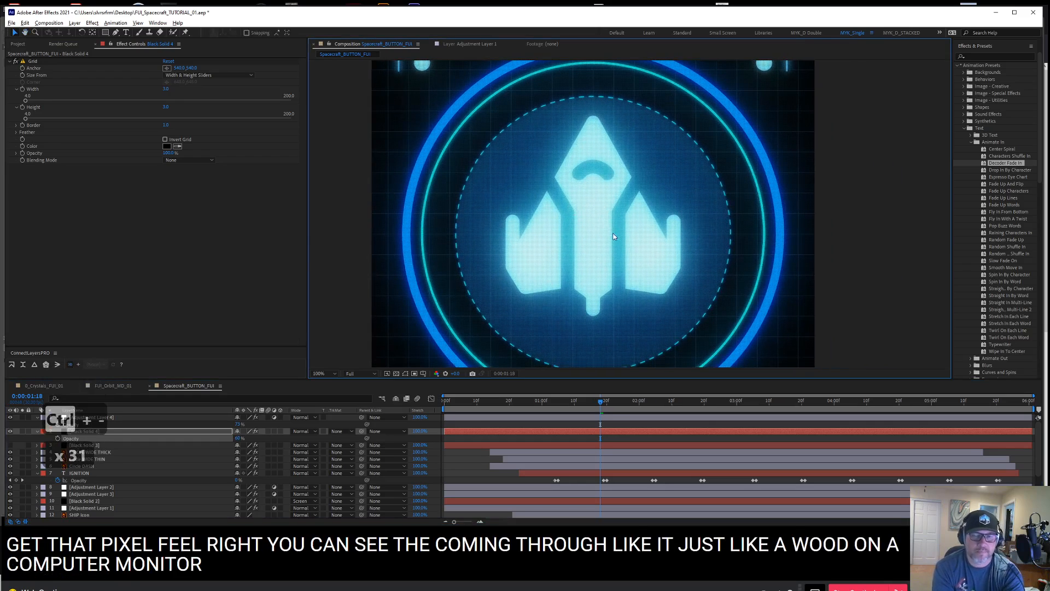
Zoom the composition view out to 50% and preview the button animation from 0:00:00:19
key(ctrl+minus)
click(503, 402)
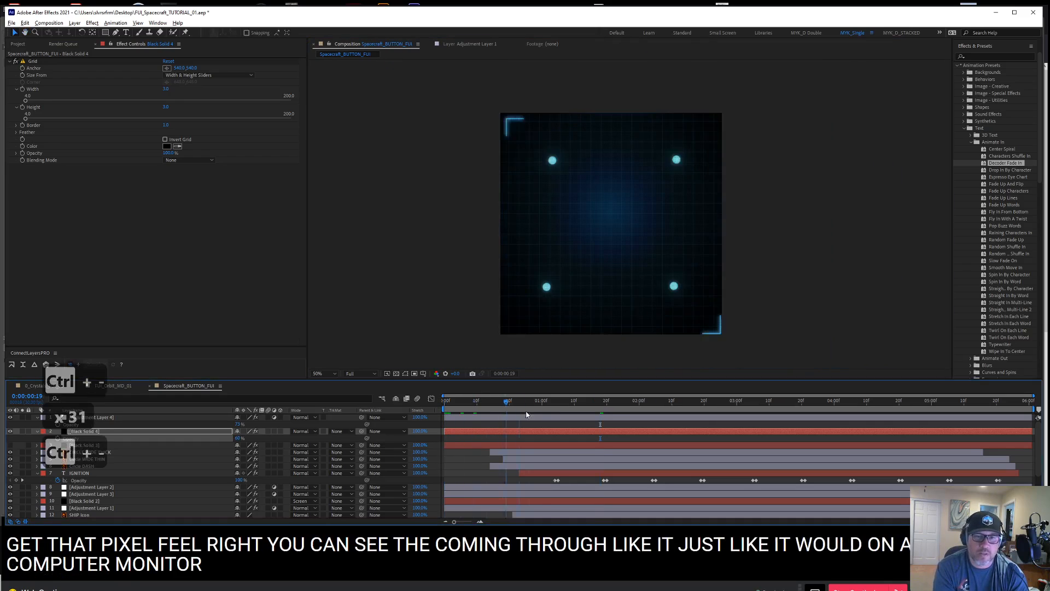
key(space)
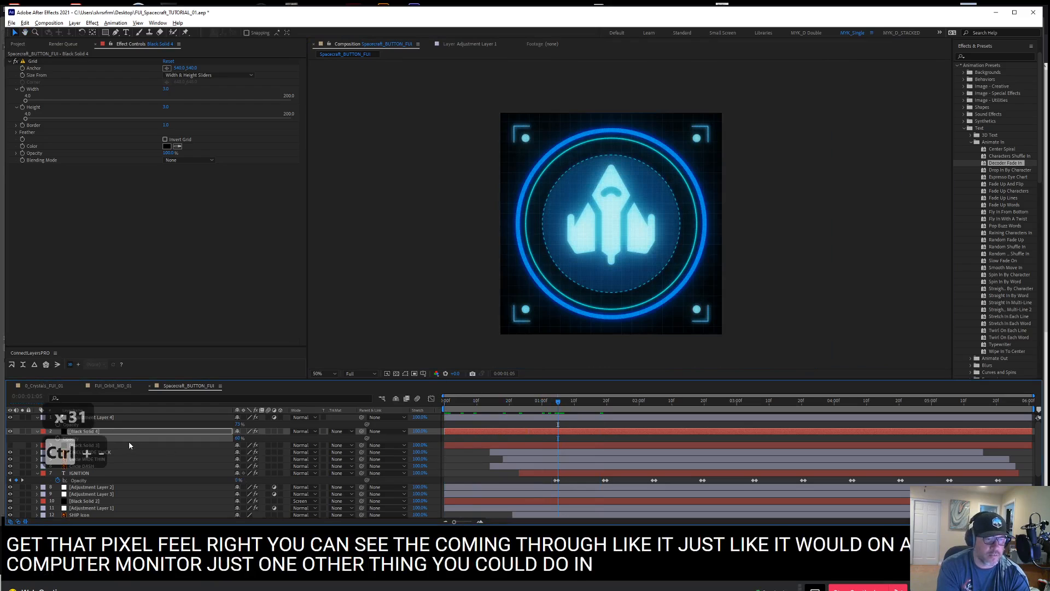
Compare the Venetian Blinds scan lines with the Grid overlay by toggling both solids, keep only the grid visible, and preview the animation
click(130, 445)
click(10, 445)
click(9, 431)
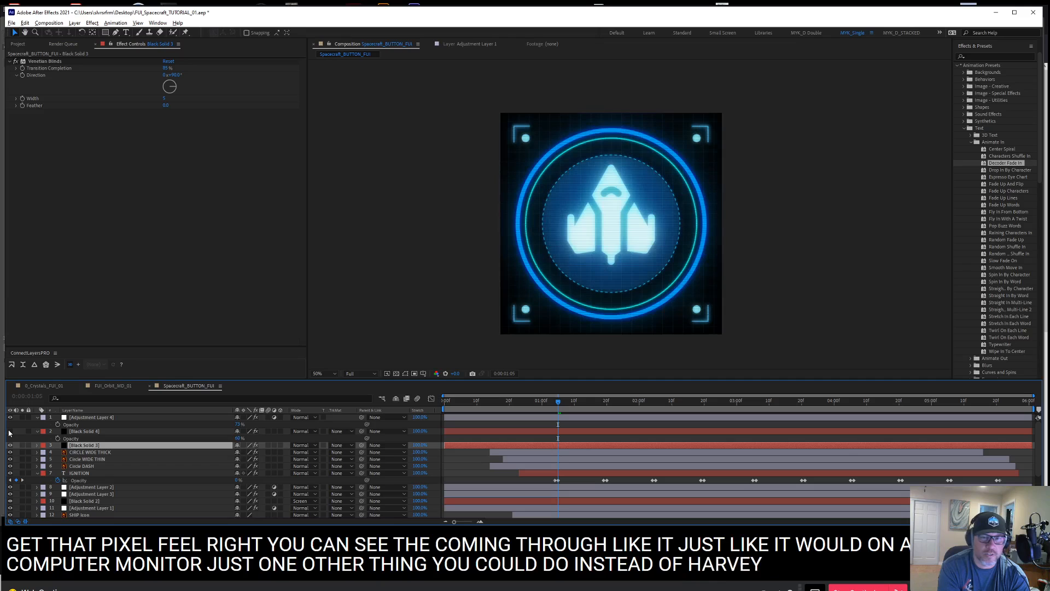
click(10, 431)
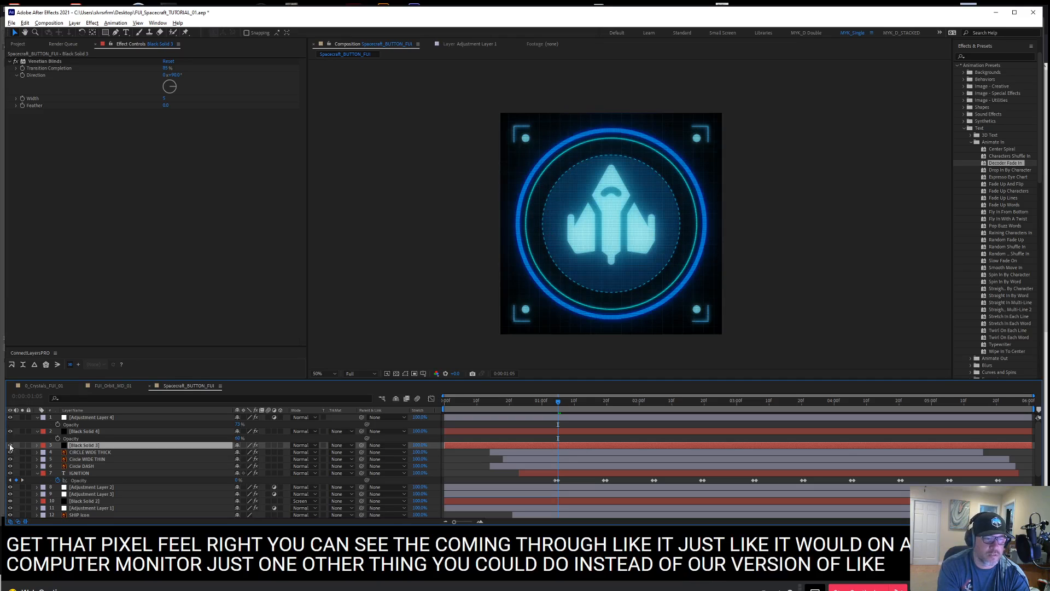
click(10, 445)
key(space)
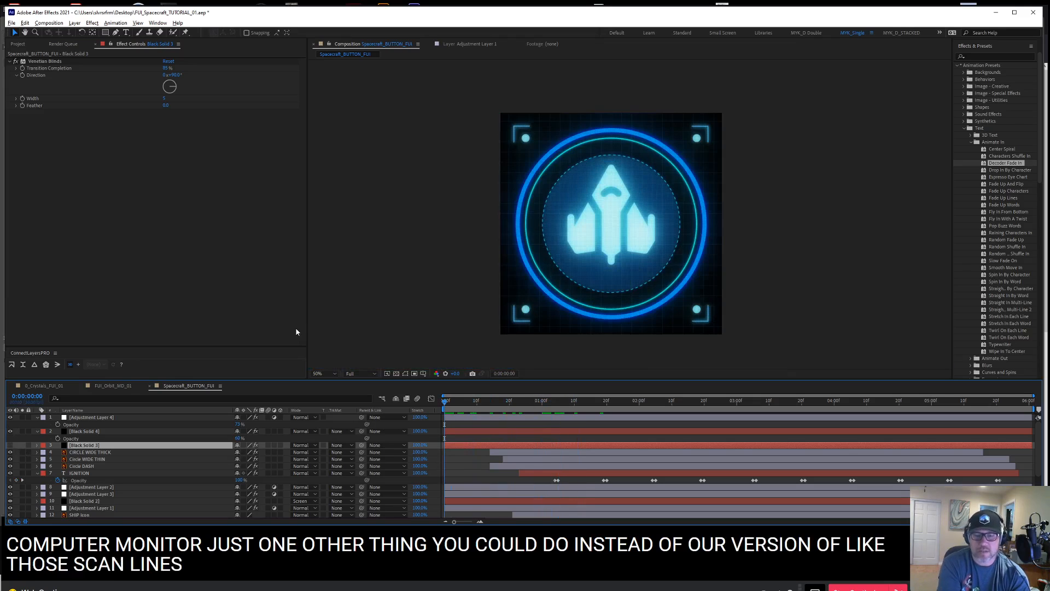
key(KP_0)
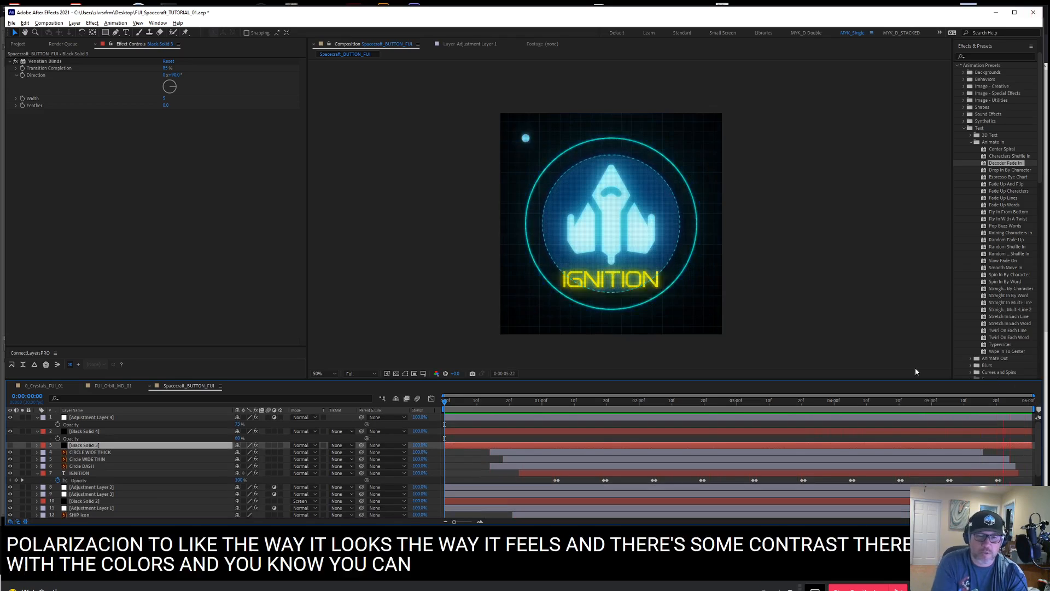
Add a new adjustment layer above all the others and apply the Hue/Saturation effect to it
click(104, 418)
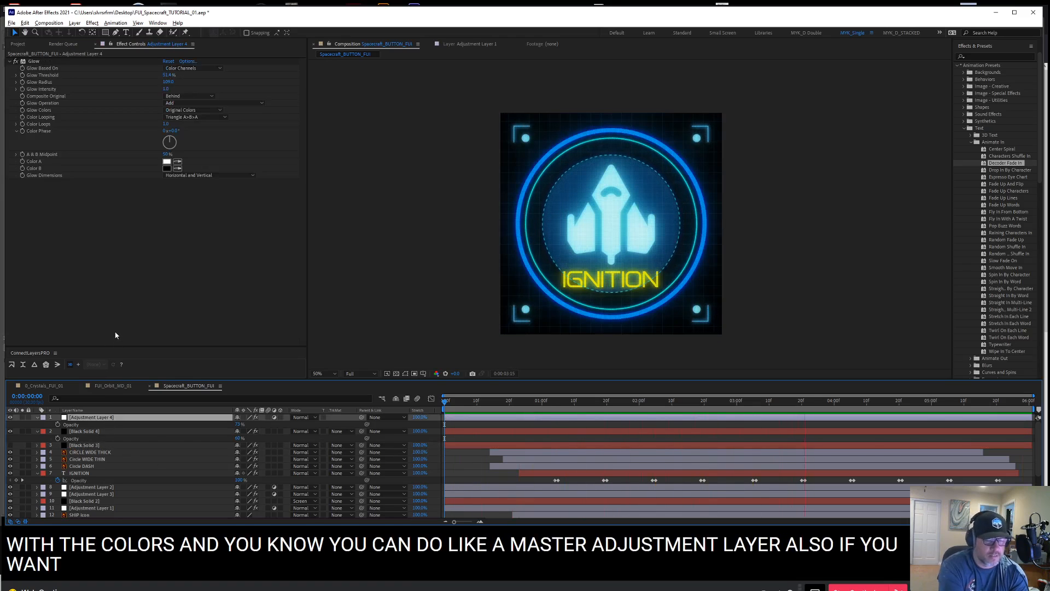
key(ctrl+alt+y)
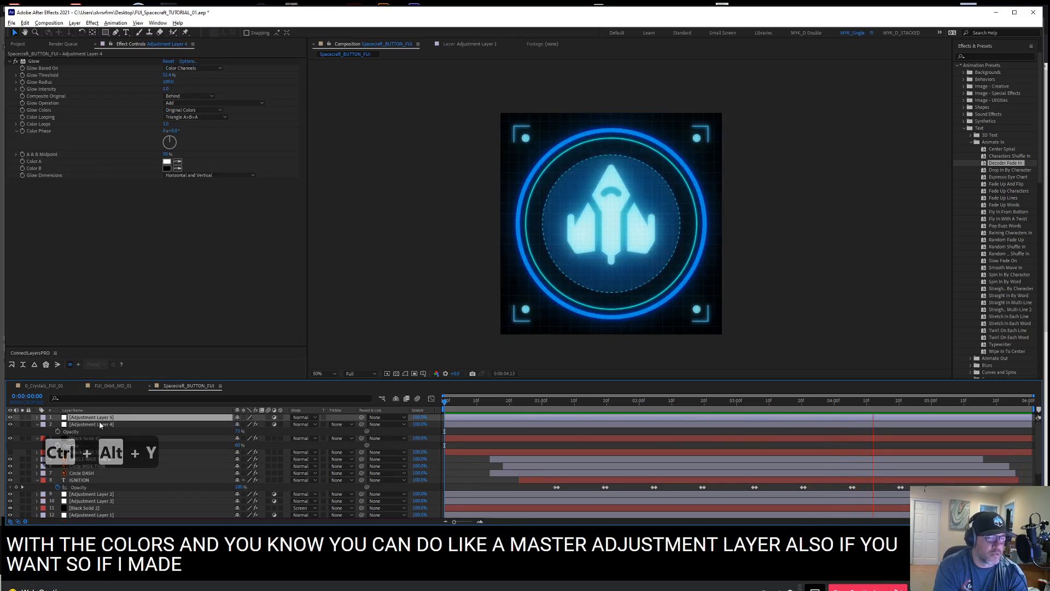
click(104, 418)
right_click(116, 155)
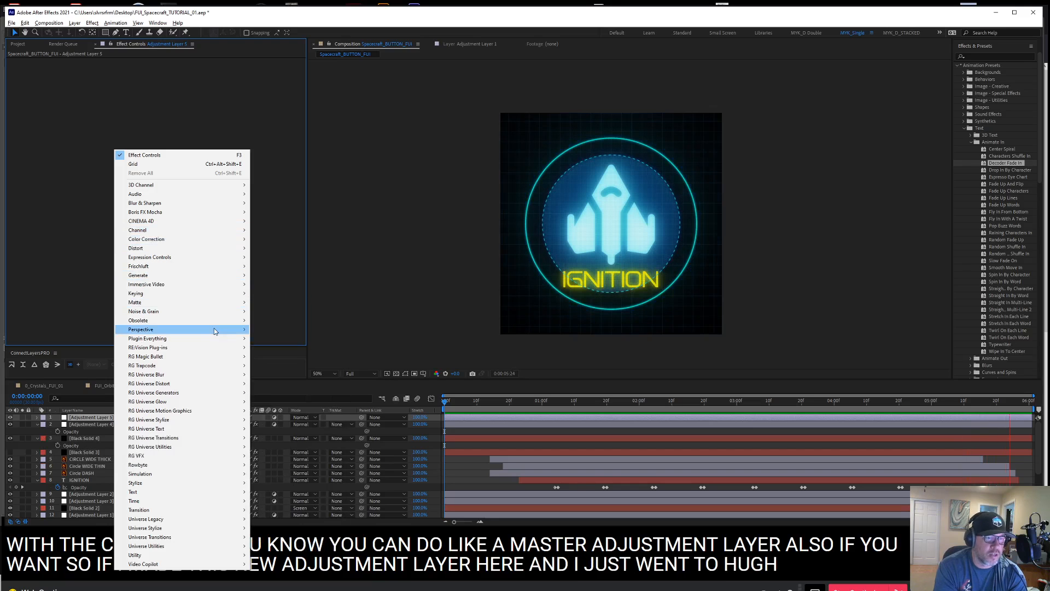
mouse_move(229, 239)
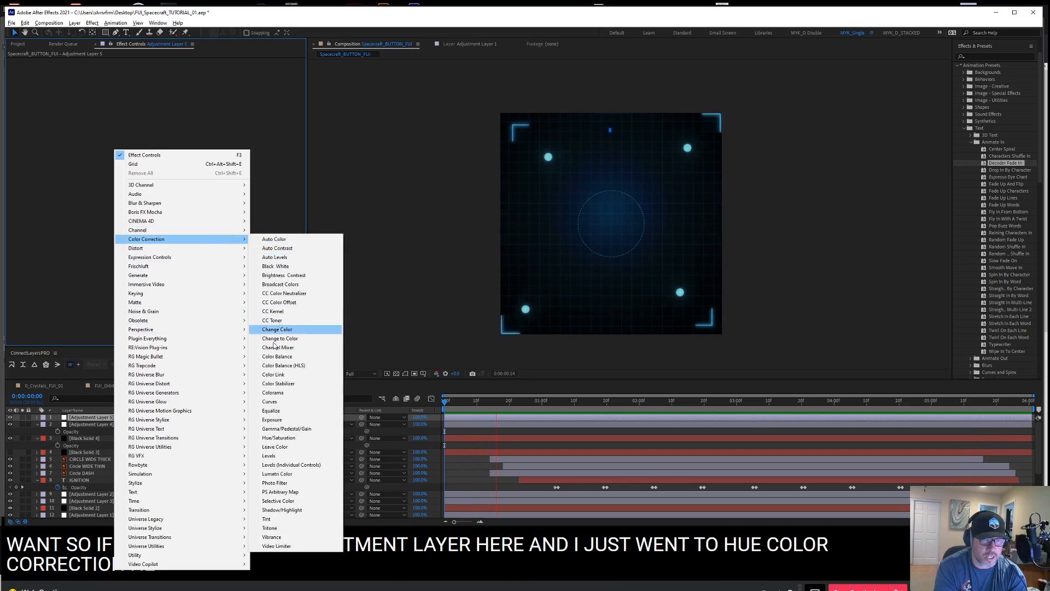
click(300, 440)
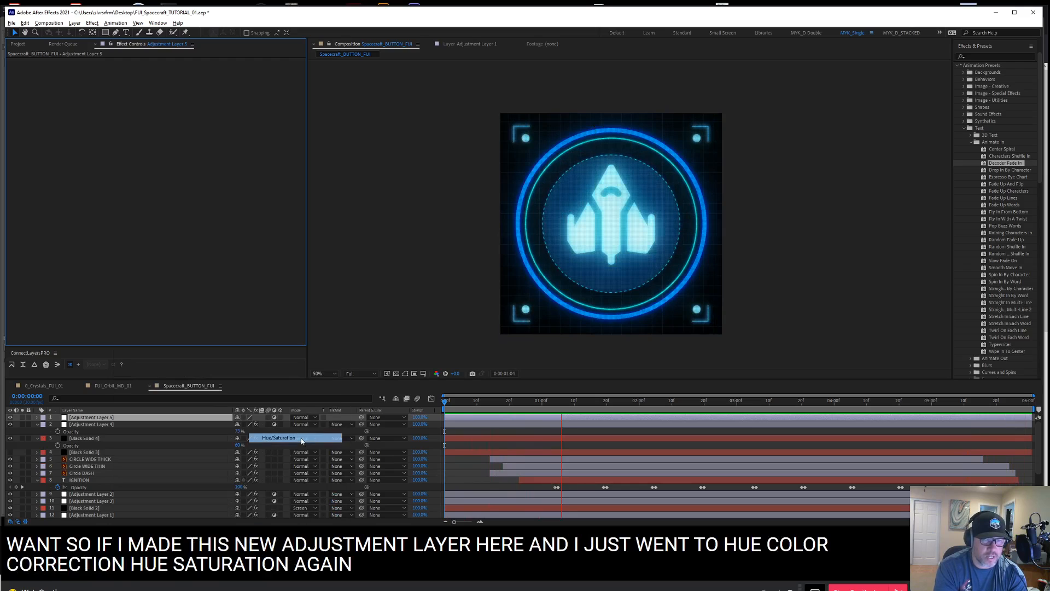
Explore pink, red and green color variations with the effect's Master Hue, and leave it at about 1x+9°
drag(173, 101, 237, 111)
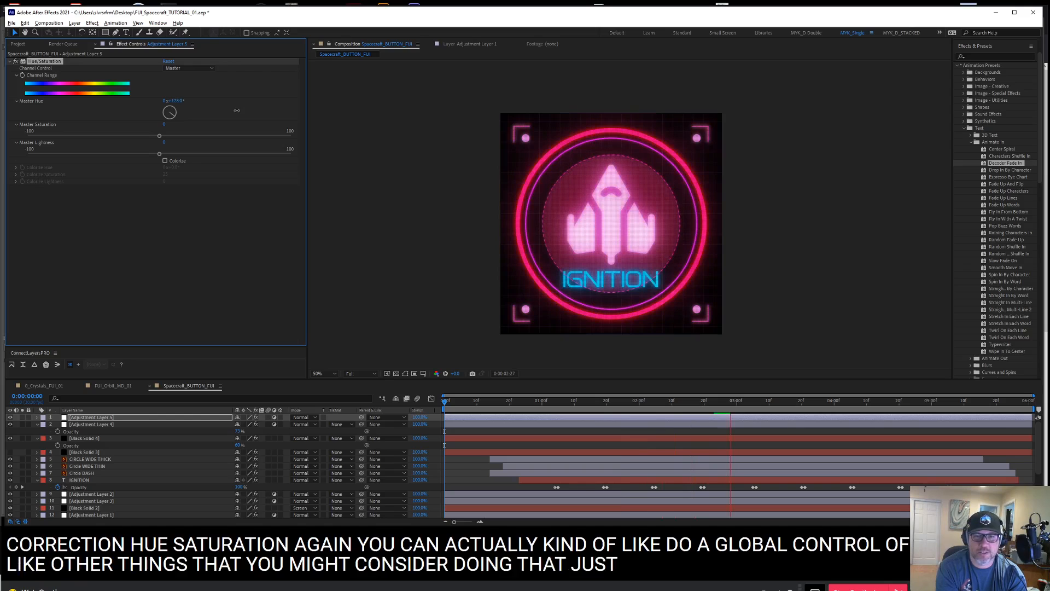
drag(238, 111, 236, 110)
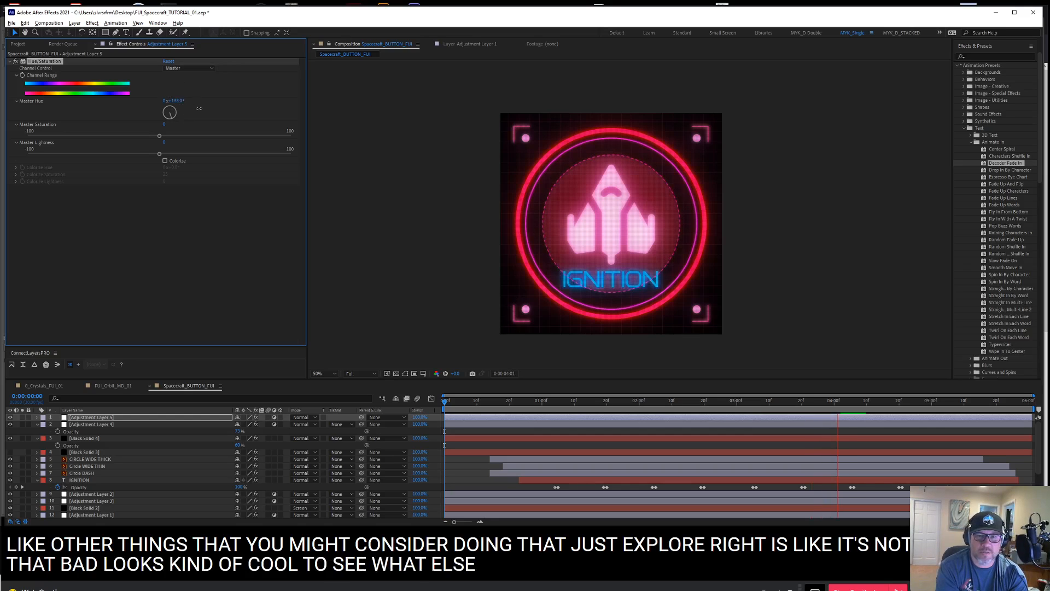
drag(206, 109, 275, 119)
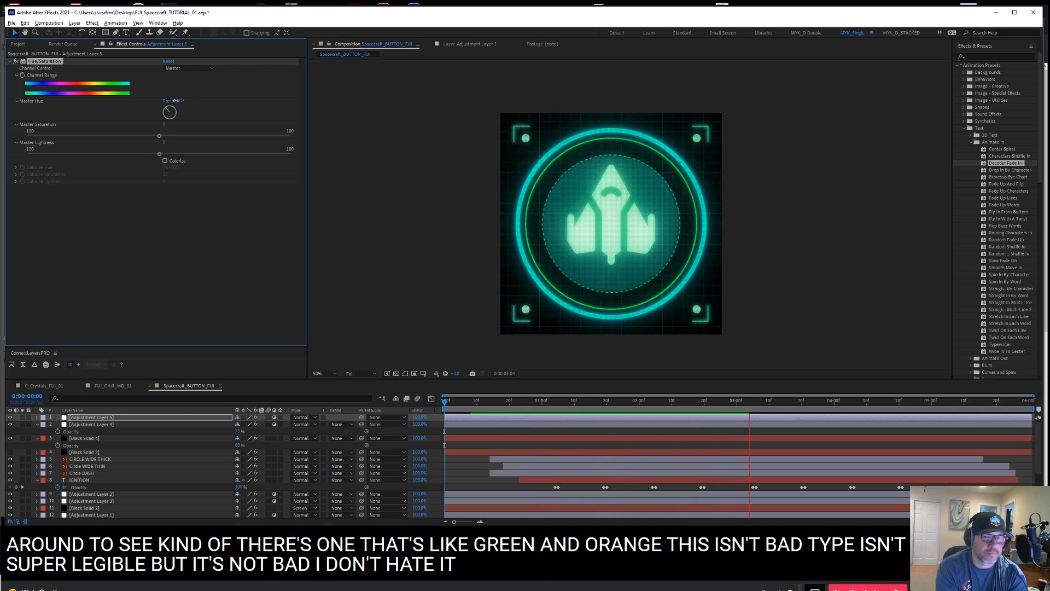
drag(183, 101, 195, 101)
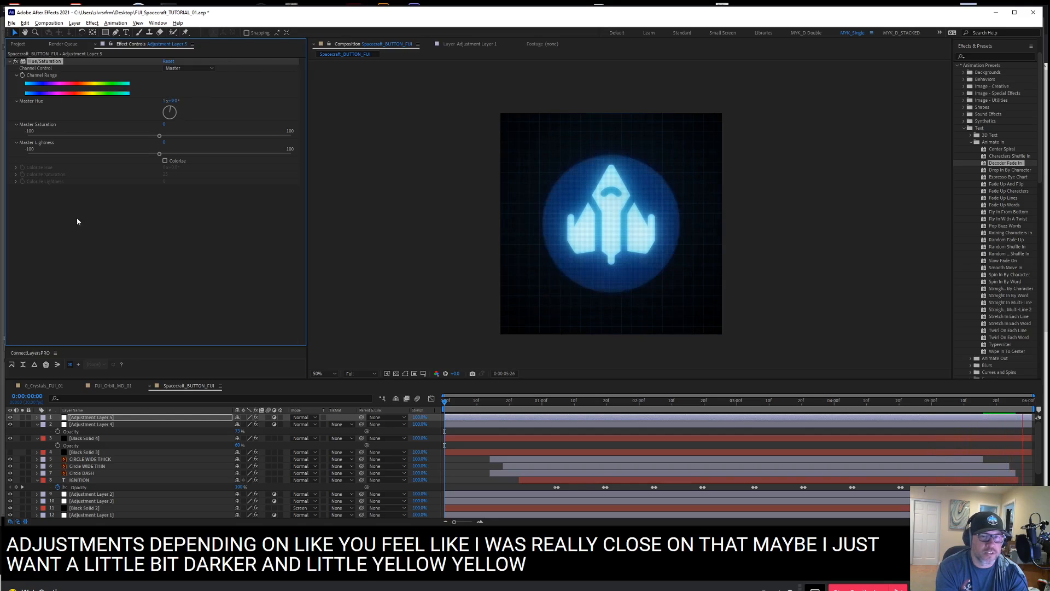
Compare the hue shift with the original colors by toggling the Hue/Saturation effect, and leave the effect off
click(15, 62)
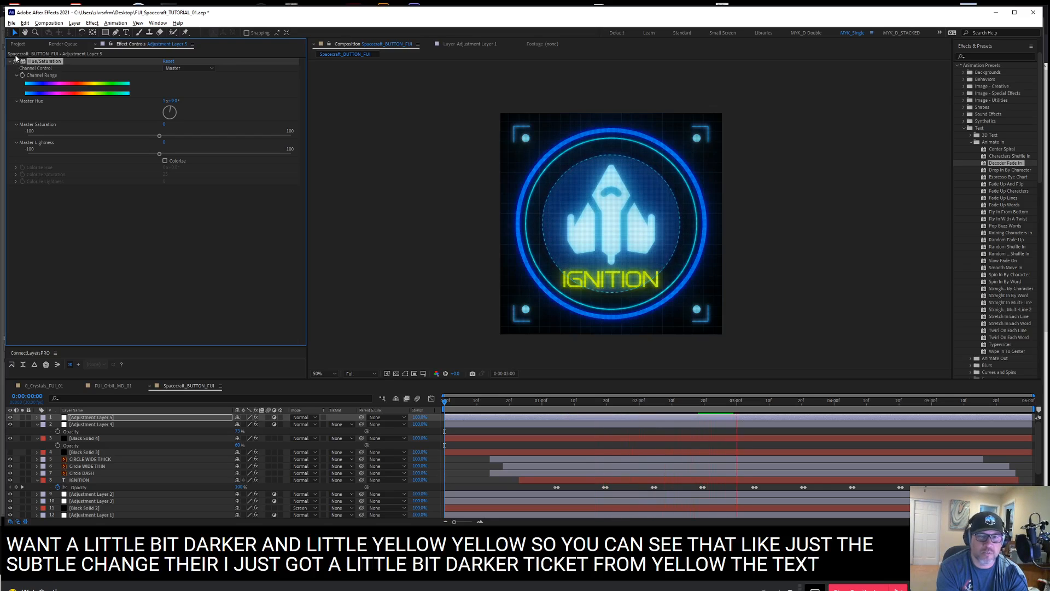
click(16, 61)
click(104, 228)
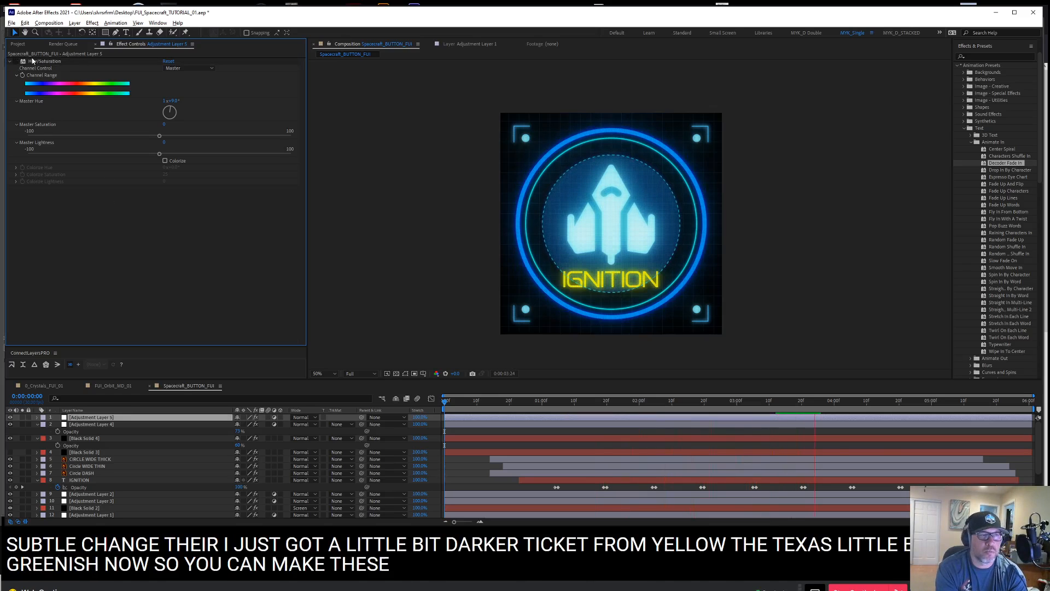
Hide the hue-shifting adjustment layer and preview the IGNITION button animation in its original colors
click(10, 418)
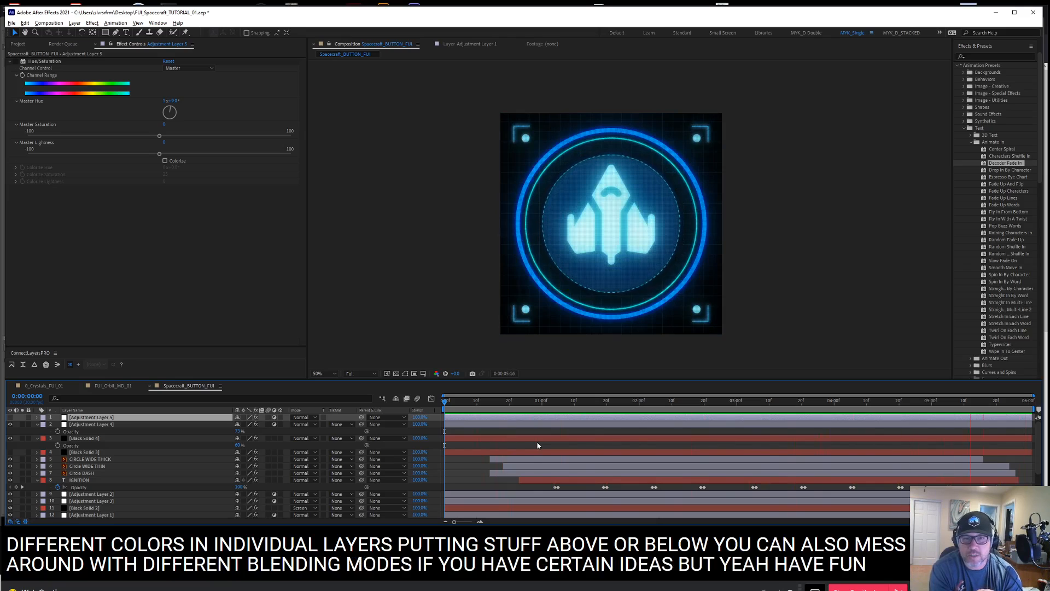
click(458, 405)
key(space)
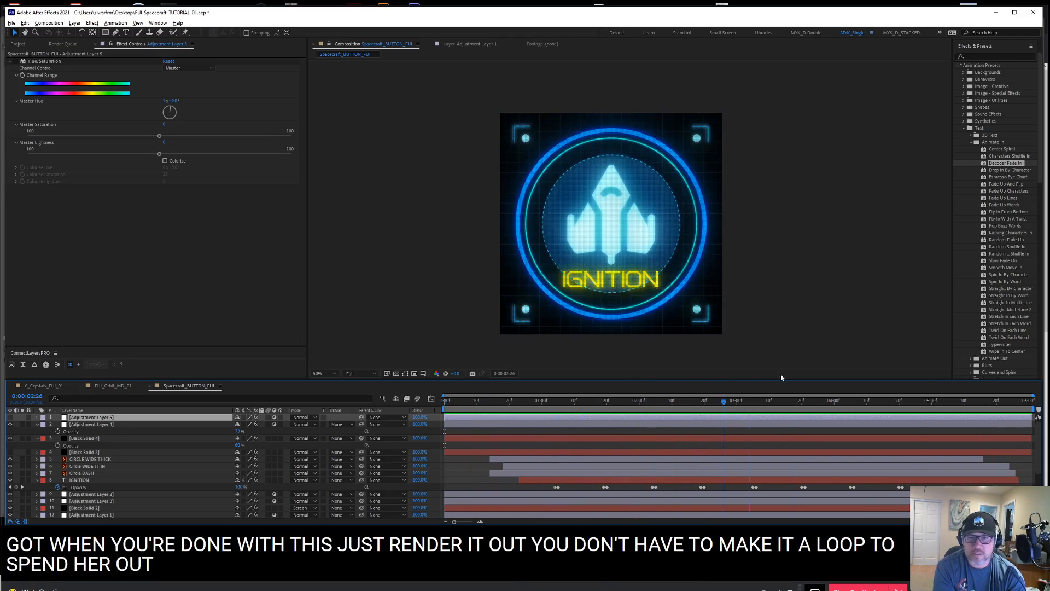